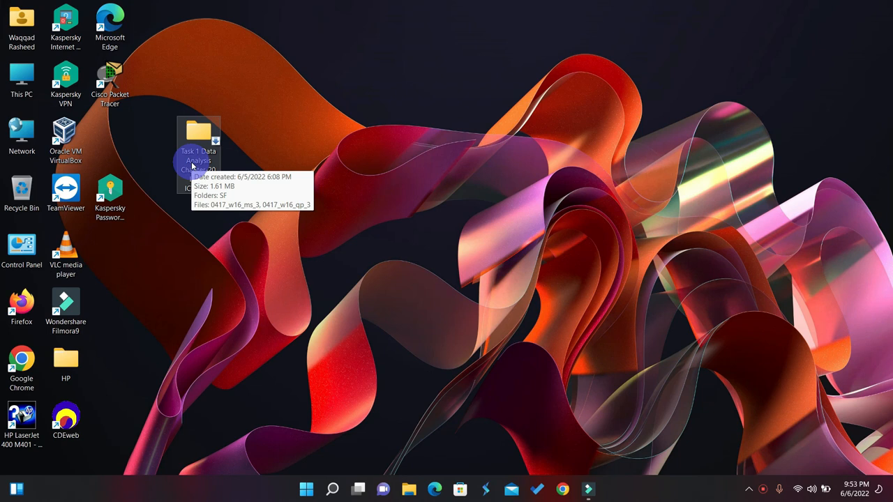
- Open the question paper 0417_w16_qp_3 from the Task 1 Data Analysis desktop folder at Task 3 – Spreadsheet
left_click(199, 141)
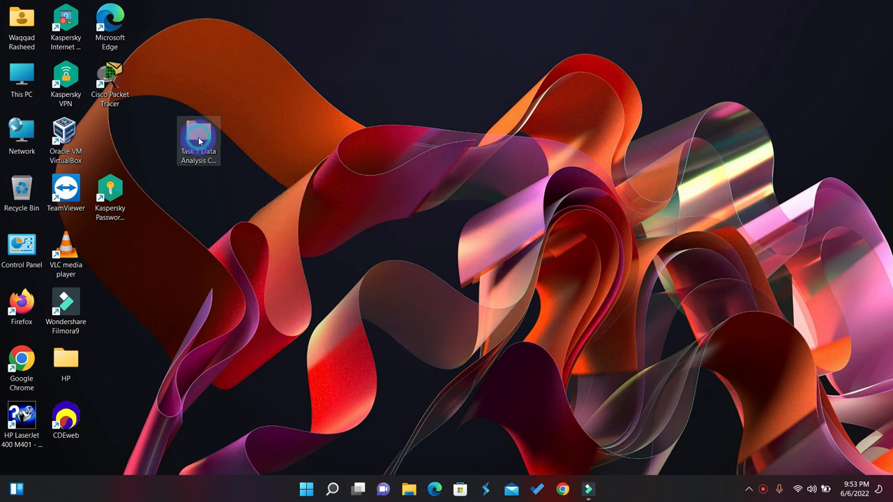
double_click(198, 141)
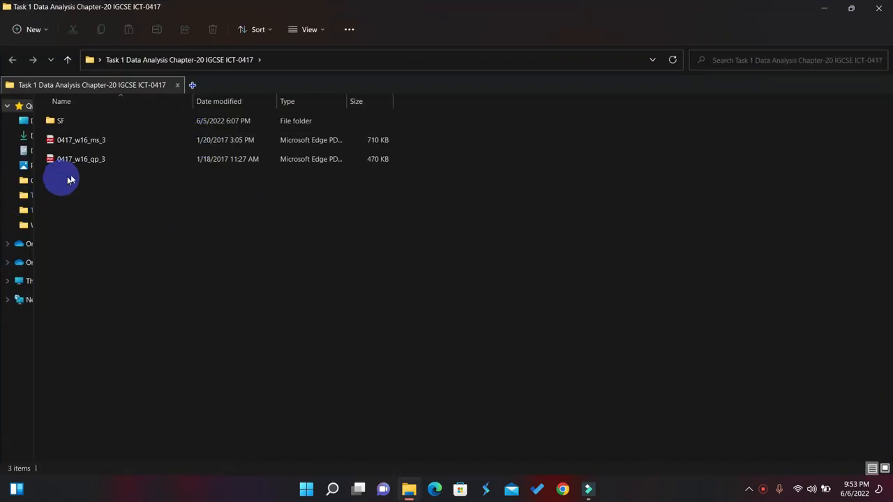
left_click(85, 164)
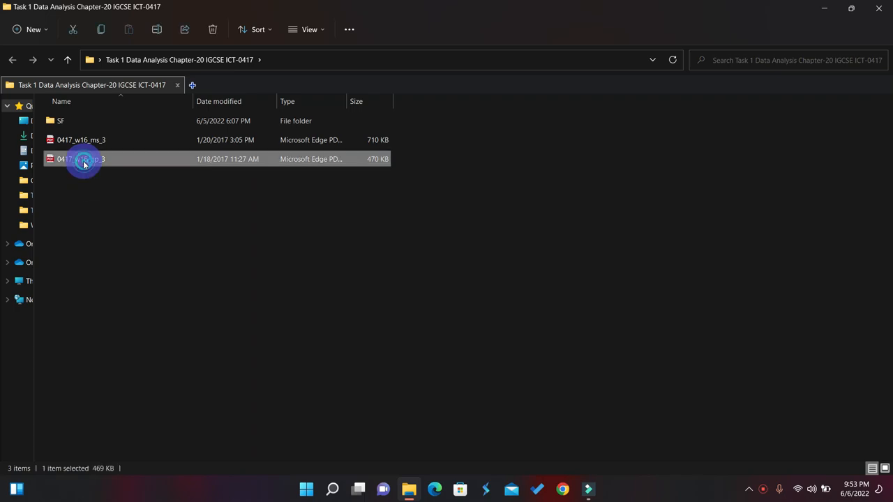
double_click(84, 165)
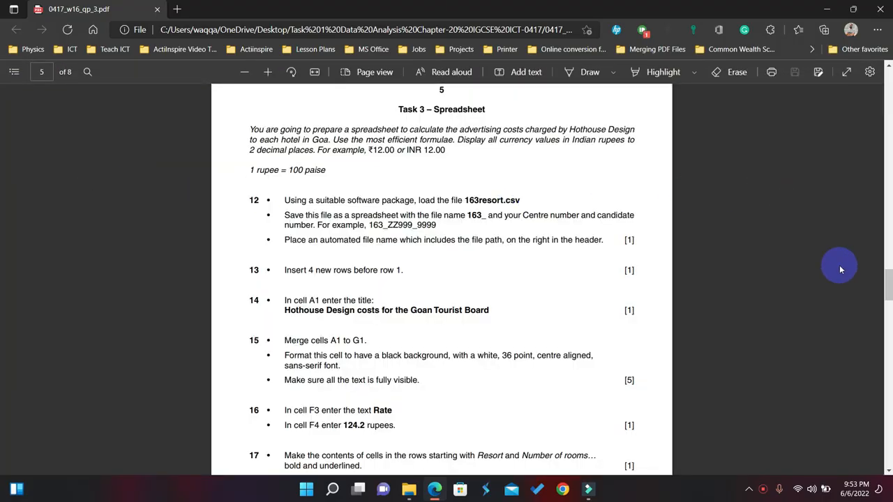
left_click_drag(889, 280, 889, 278)
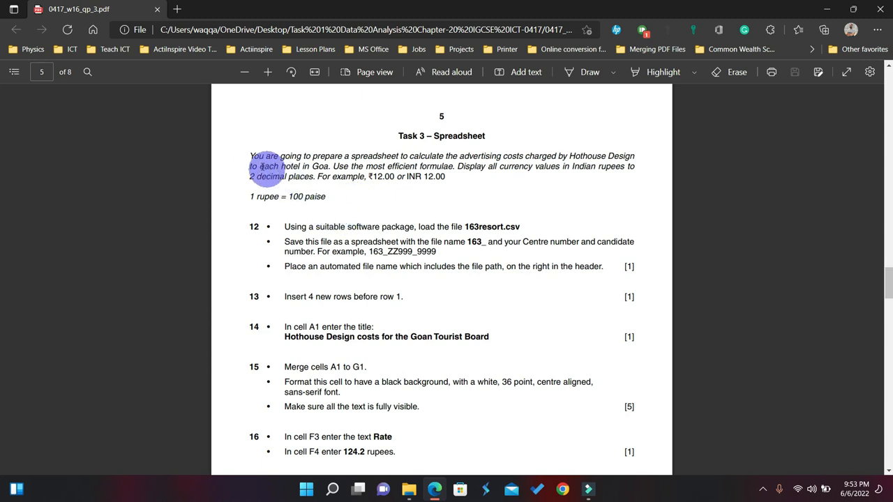
- Examine the Task 3 introduction for the required currency format, decimal places and rupee-to-paise conversion, and read the first instruction
left_click_drag(252, 158, 443, 178)
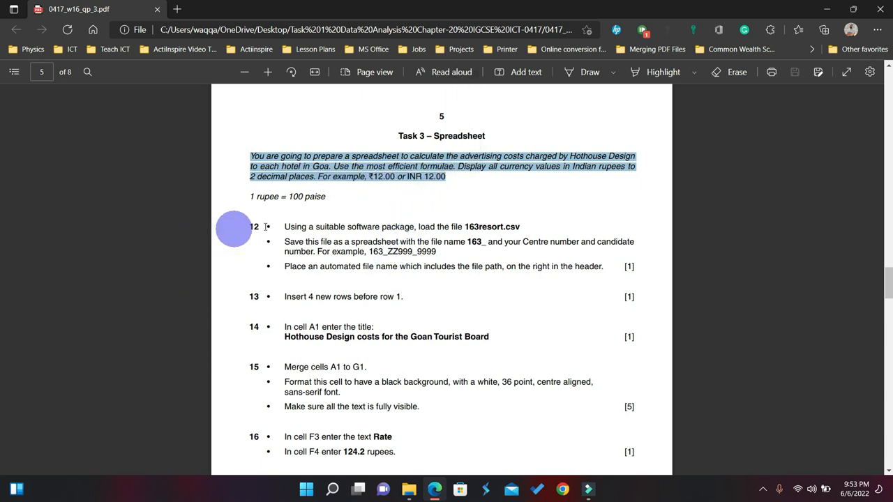
left_click_drag(261, 226, 285, 226)
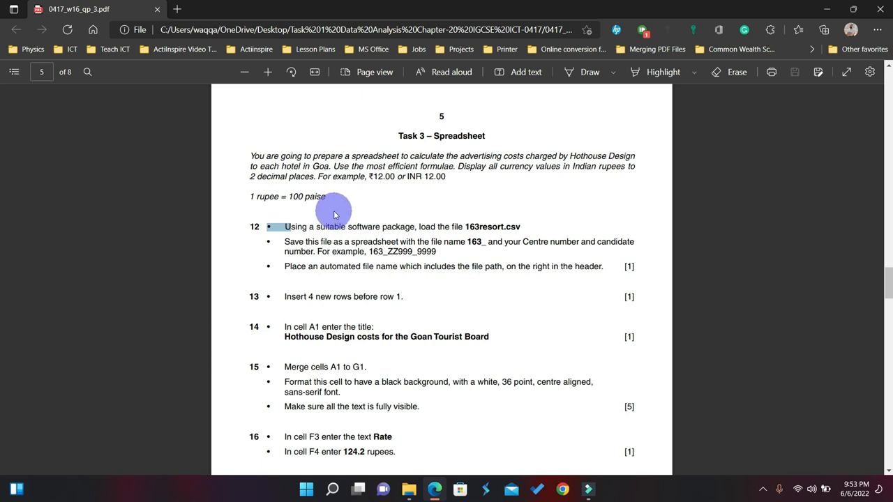
left_click(349, 177)
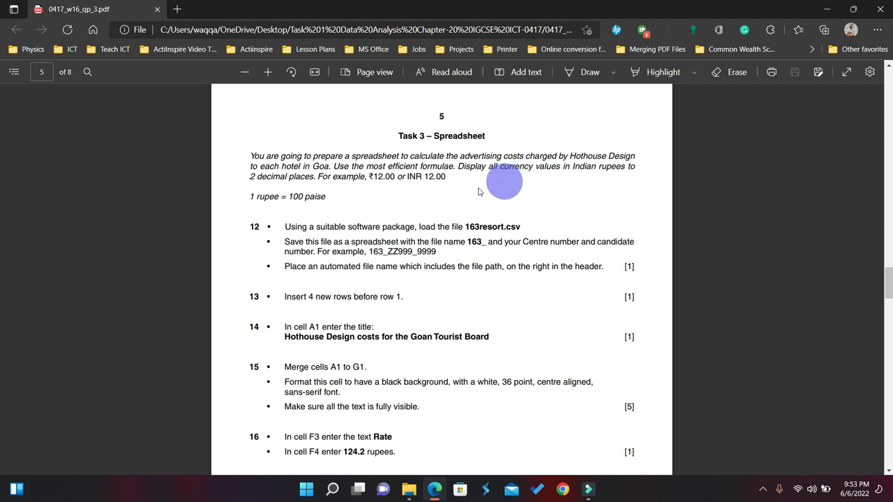
left_click(376, 178)
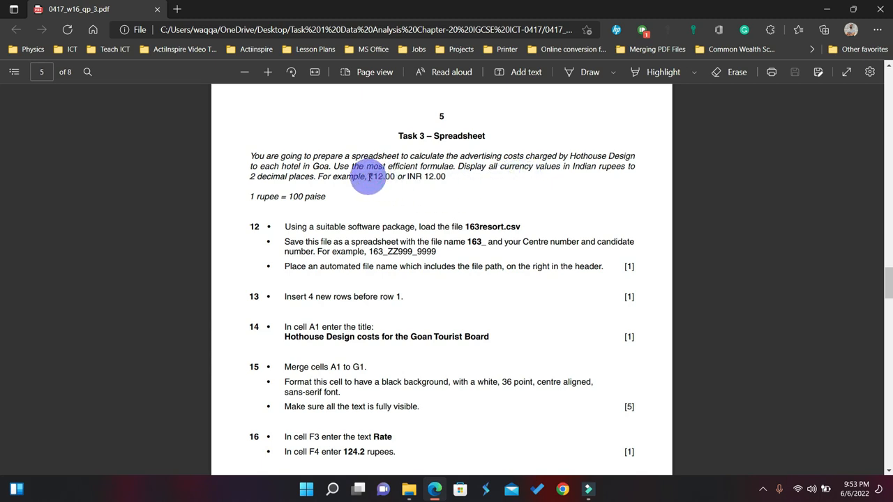
left_click_drag(367, 177, 375, 185)
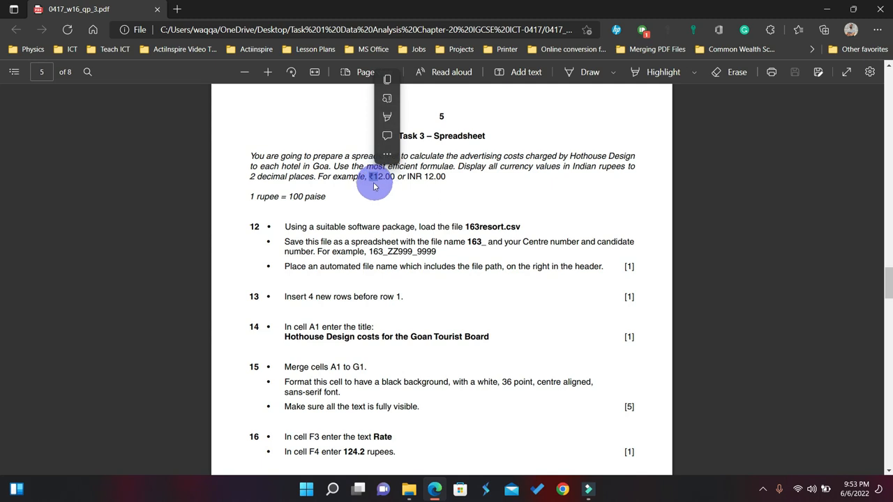
left_click(372, 183)
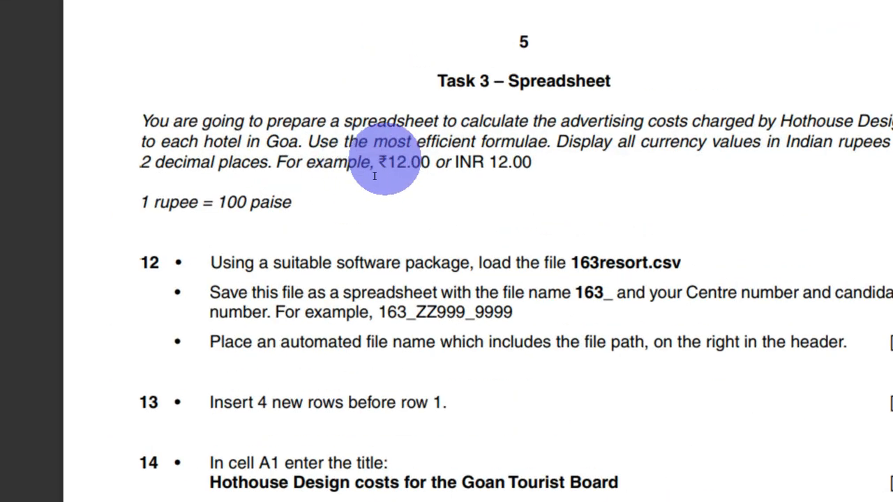
double_click(377, 167)
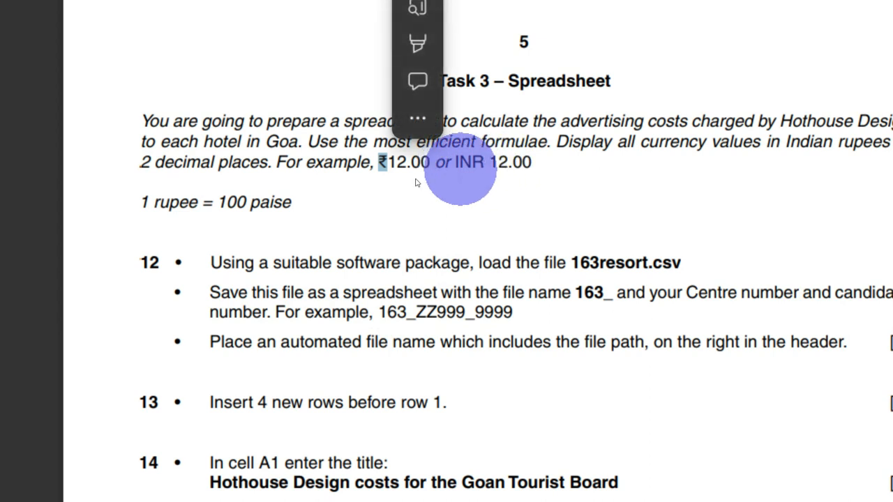
double_click(481, 165)
double_click(481, 166)
double_click(482, 176)
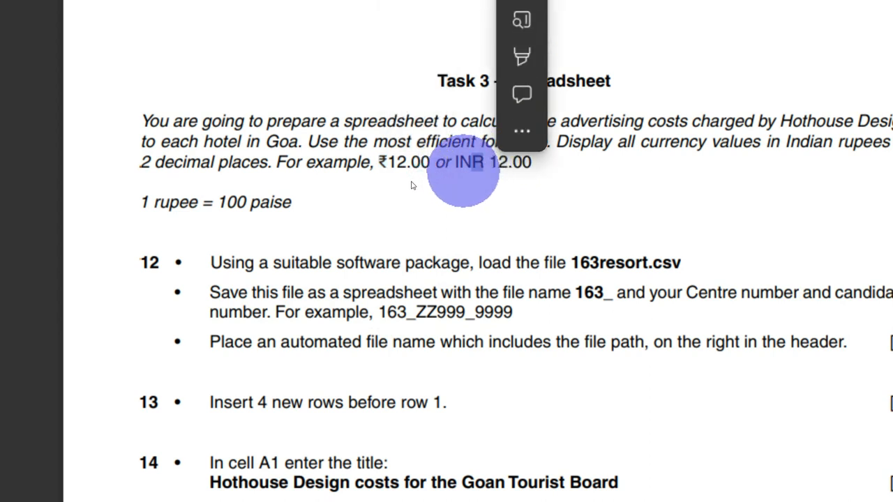
double_click(466, 168)
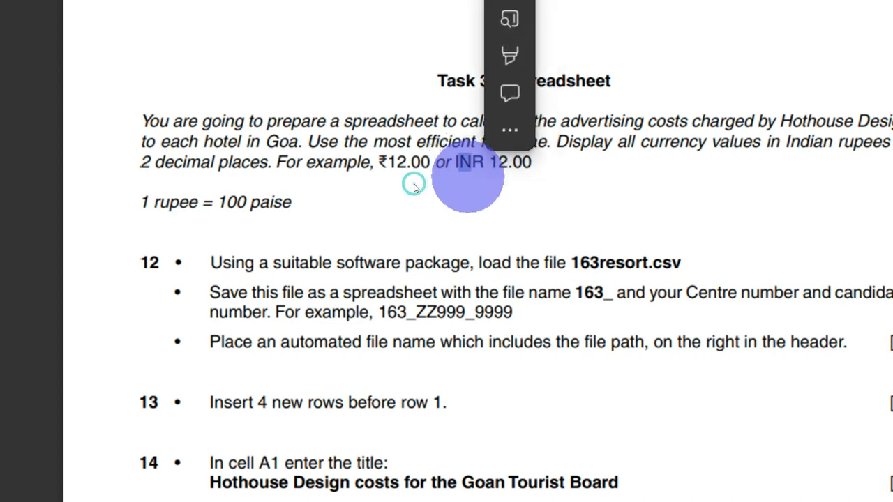
double_click(369, 176)
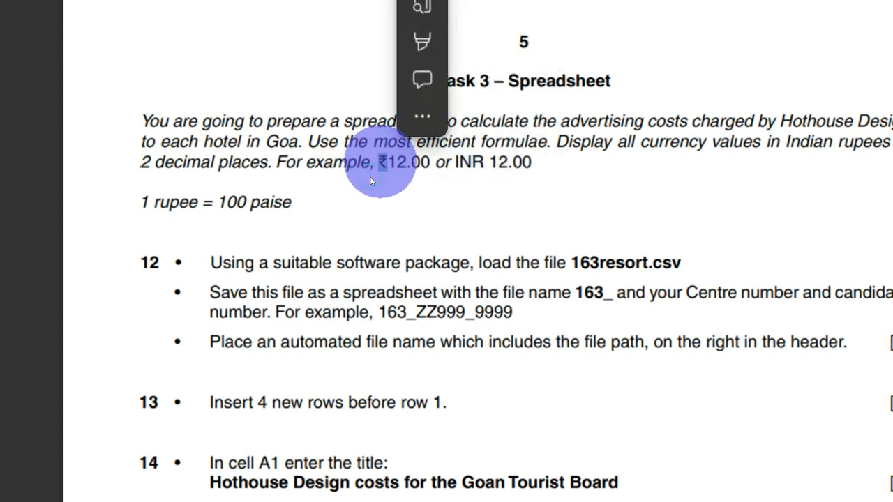
left_click(415, 176)
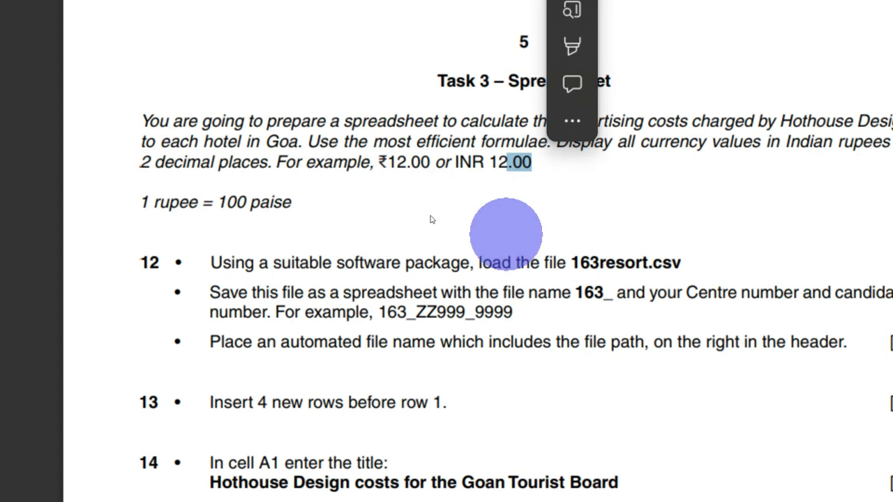
left_click(253, 202)
left_click_drag(141, 202, 327, 201)
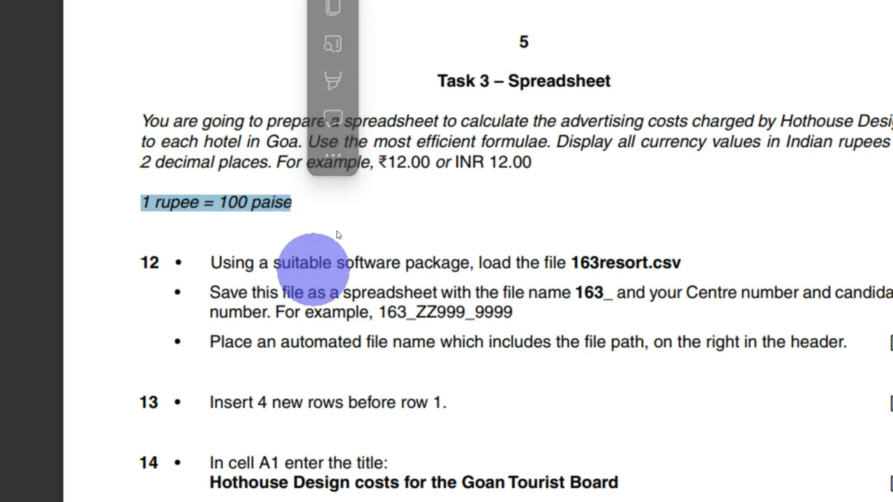
scroll(339, 233, "down", 3)
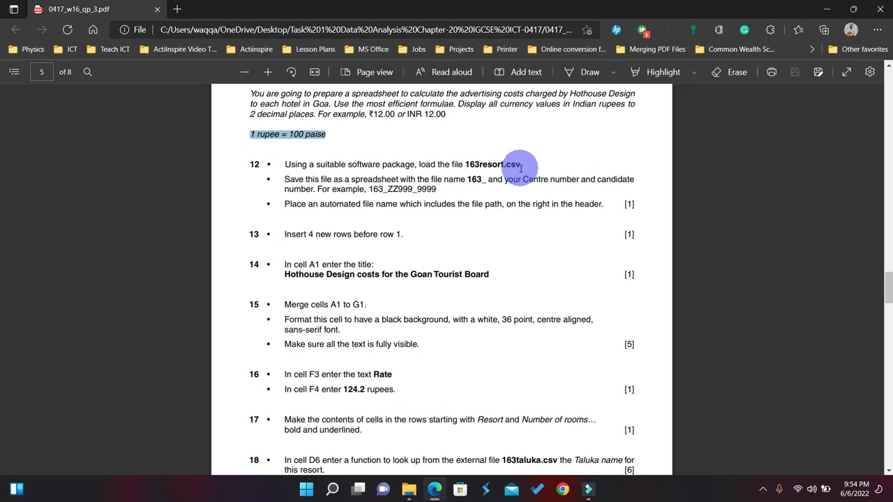
- Place the question paper beside the file browser and open 163resort from the SF subfolder 0417_w16_sf_03
key("super+Right")
left_click(241, 209)
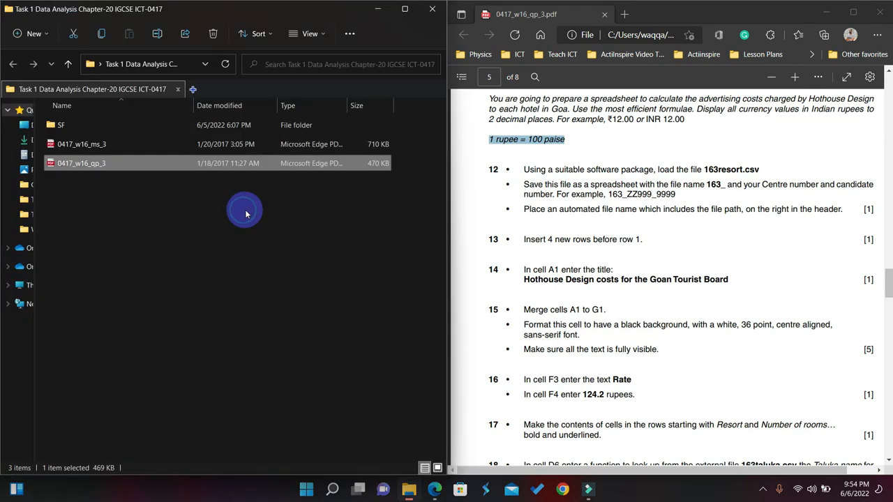
double_click(63, 128)
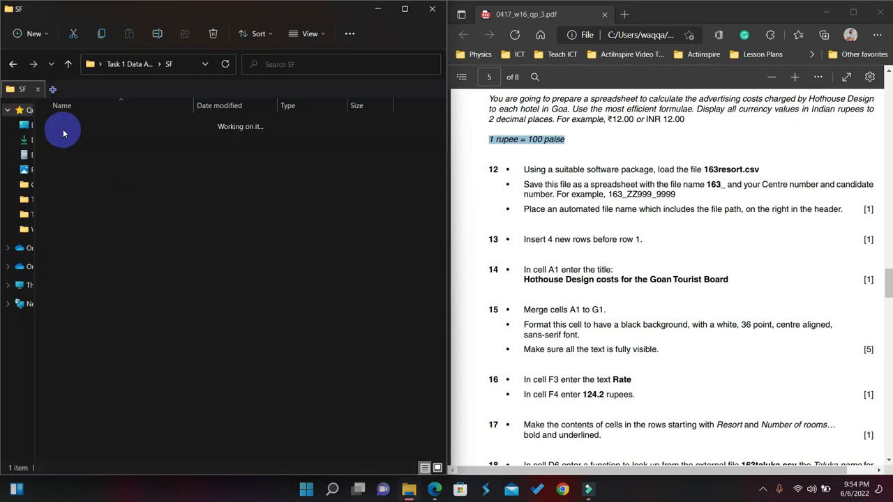
double_click(63, 129)
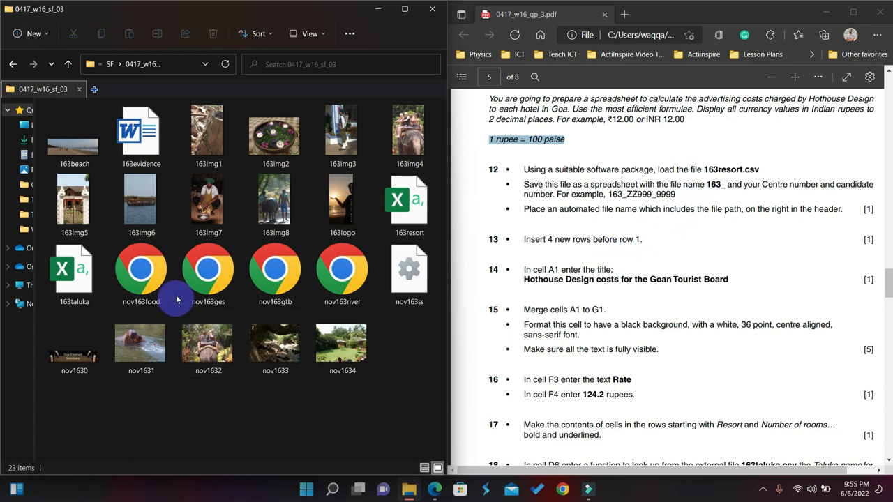
left_click(408, 219)
double_click(408, 219)
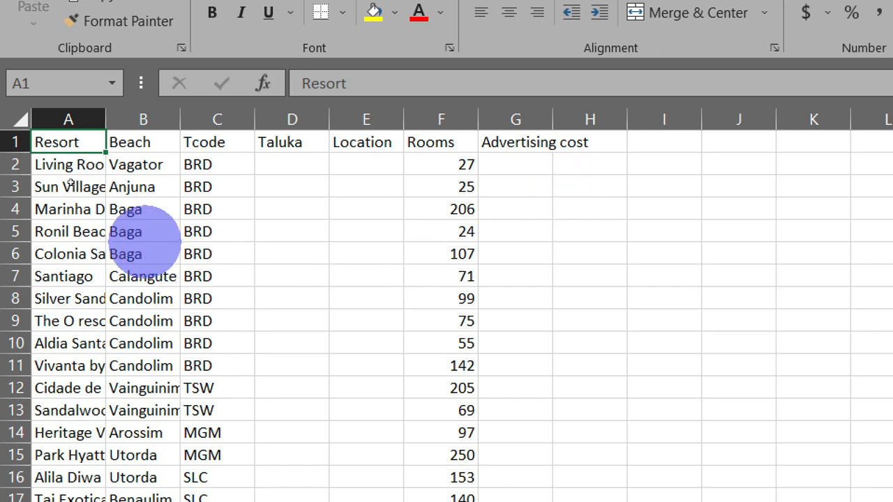
- Autofit the width of all columns in the 163resort sheet so their contents fit
left_click(9, 122)
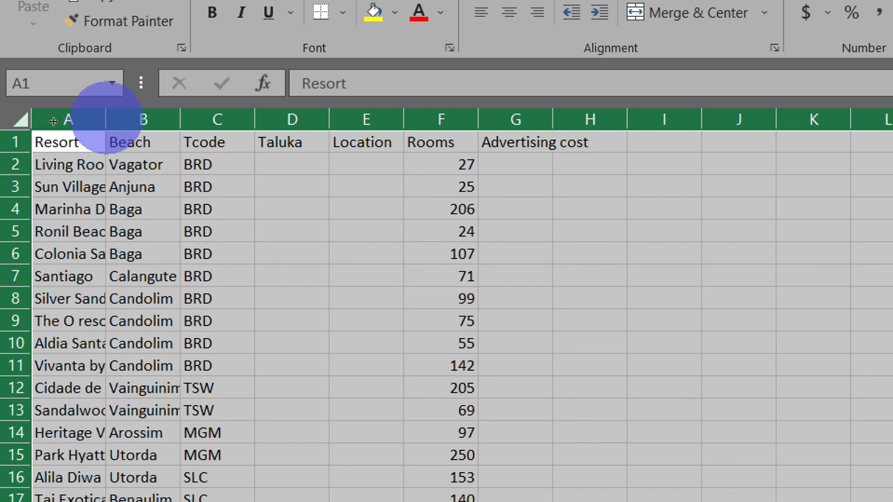
double_click(105, 120)
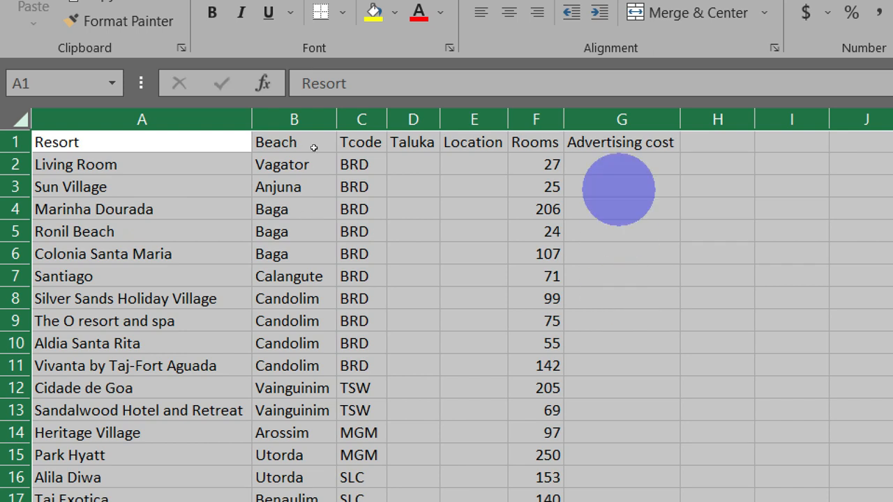
scroll(245, 232, "down", 4)
scroll(246, 232, "up", 4)
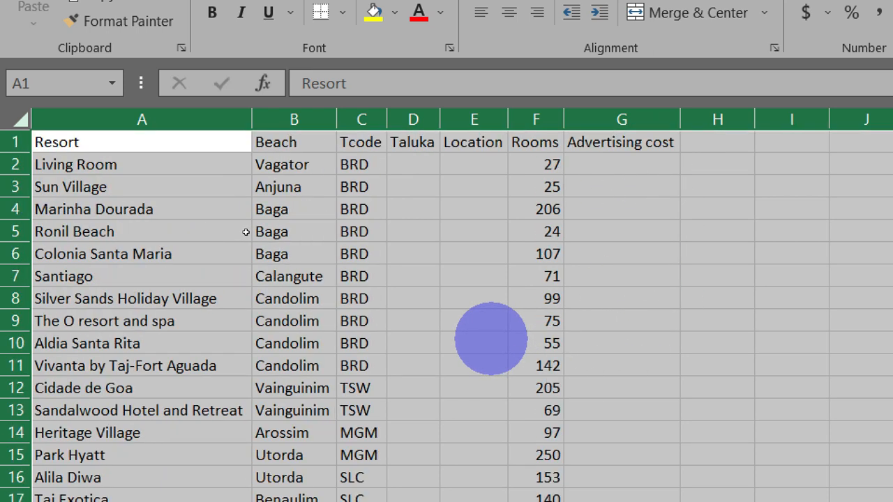
left_click(9, 121)
left_click(157, 165)
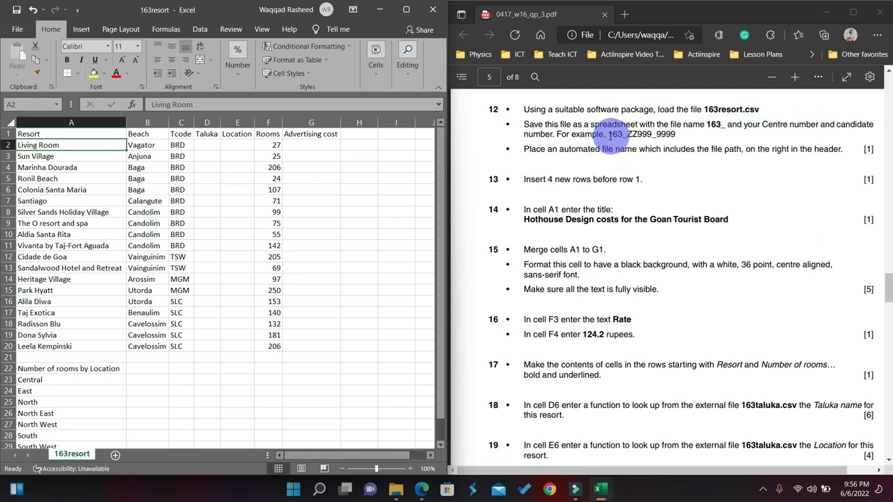
- Check the sample file name in question 12 and start saving a copy of 163resort in the 0417_w16_sf_03 folder
left_click_drag(607, 134, 676, 135)
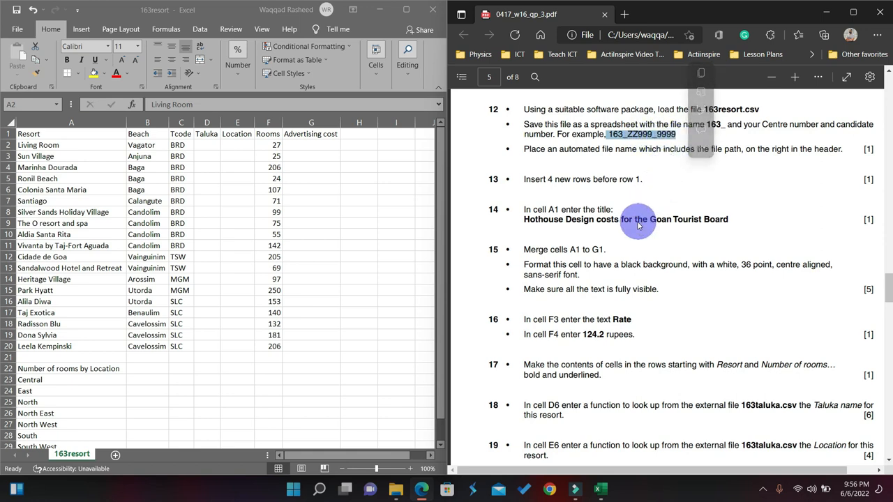
left_click(18, 33)
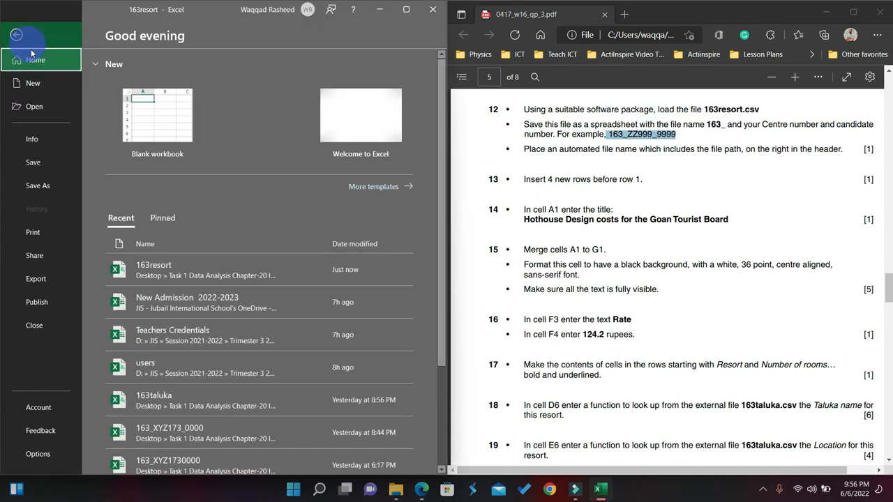
left_click(42, 186)
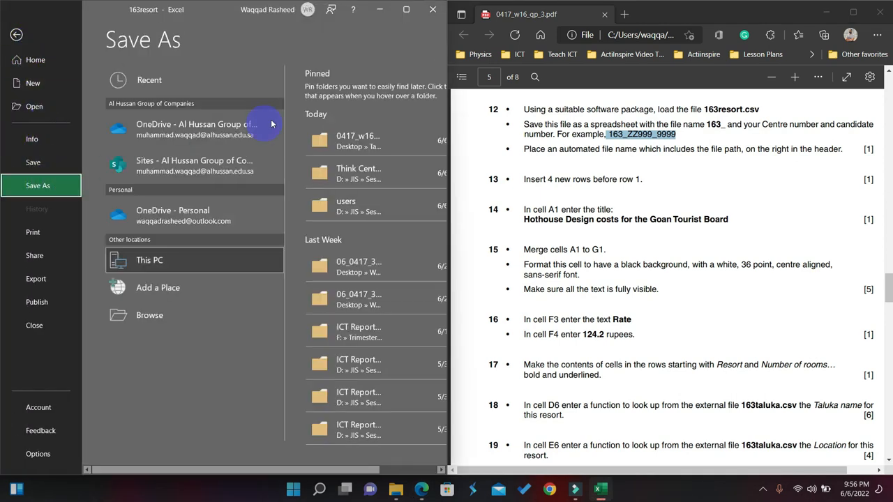
left_click(406, 9)
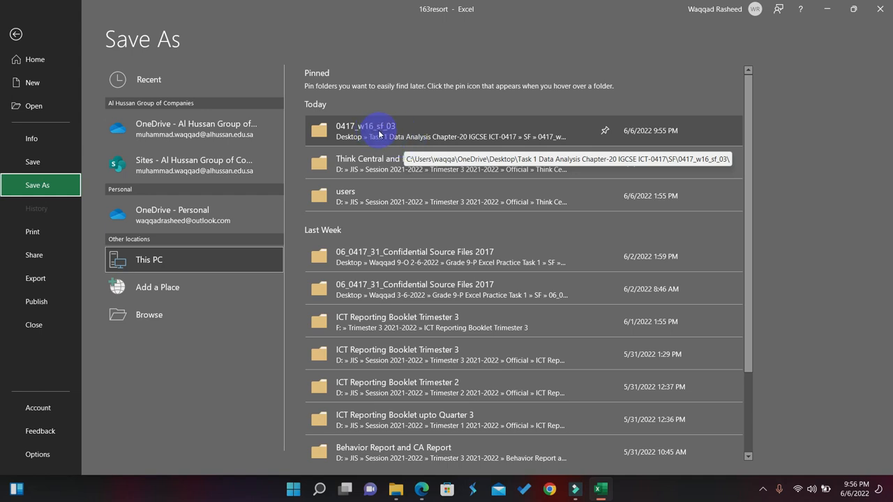
left_click(379, 132)
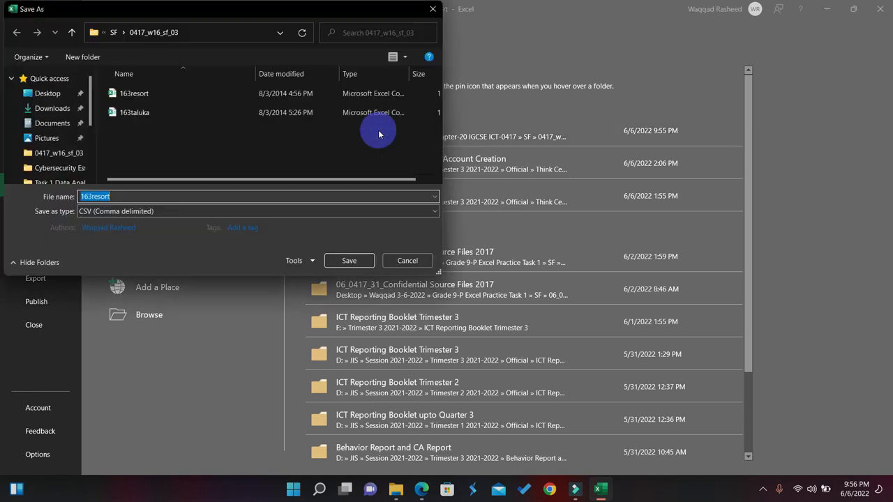
- Change the copy's file name to 163_ZZ173_0000
left_click(118, 196)
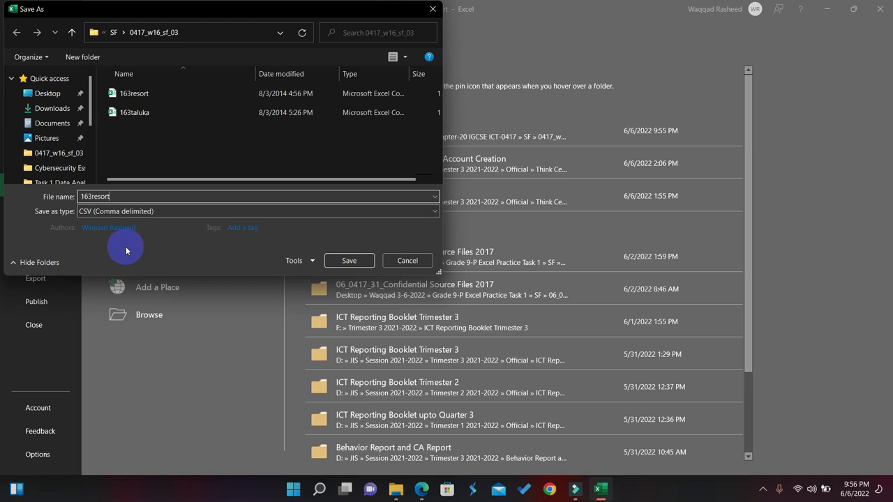
key("BackSpace")
key("BackSpace")
key("BackSpace")
key("BackSpace")
key("BackSpace")
key("BackSpace")
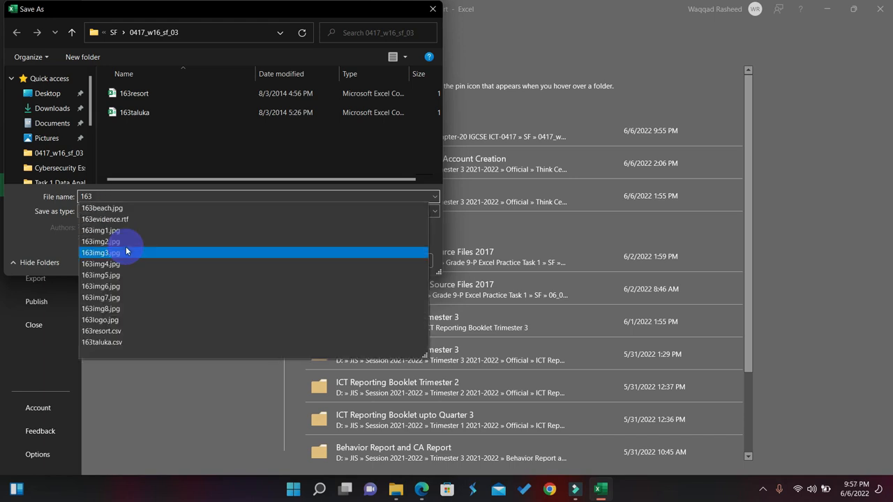
type("_")
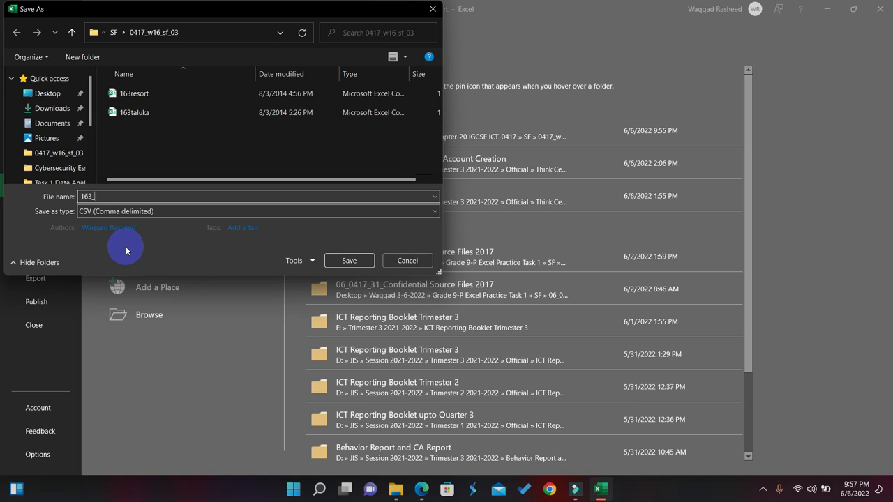
type("ZZ173_0000")
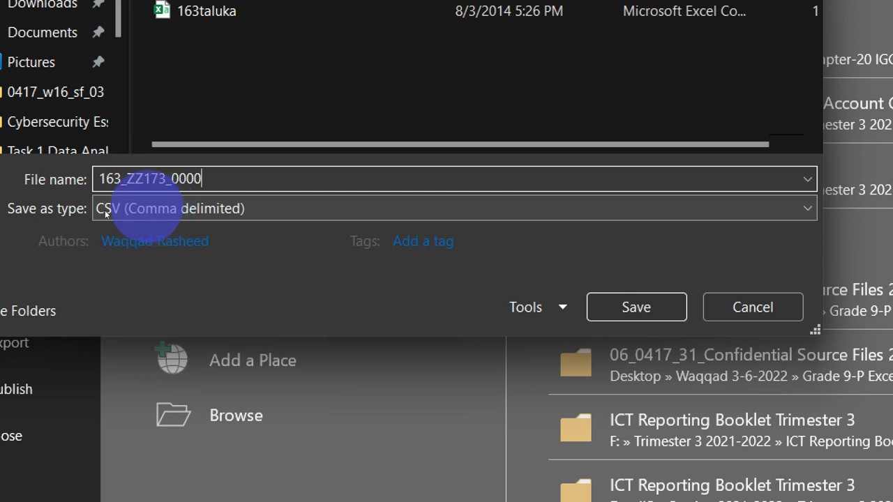
- Save the 163_ZZ173_0000 copy in the Excel Workbook format
left_click(89, 211)
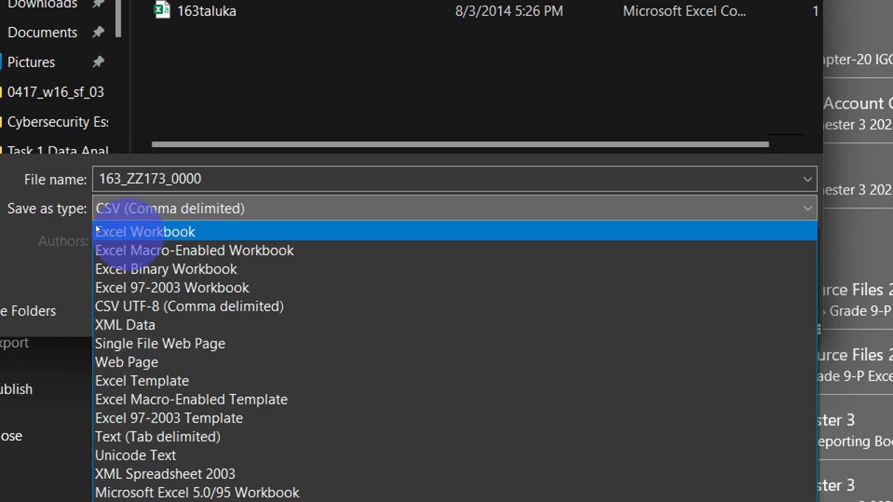
left_click(96, 231)
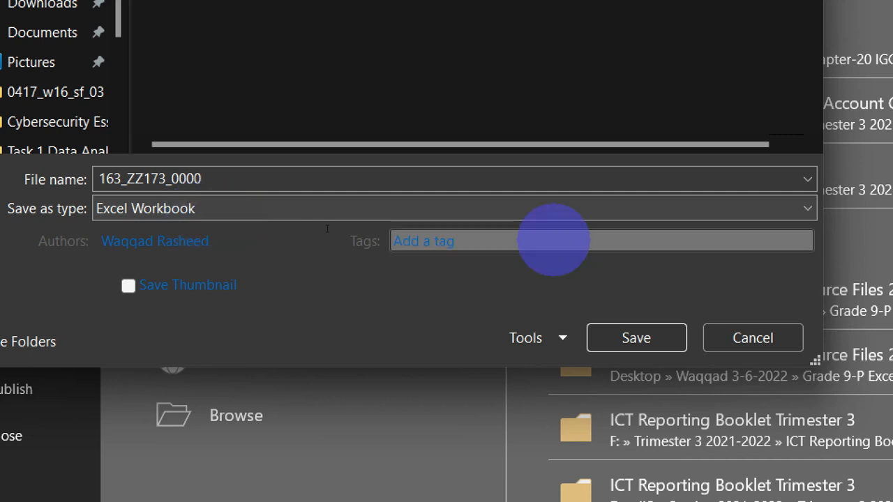
left_click(651, 335)
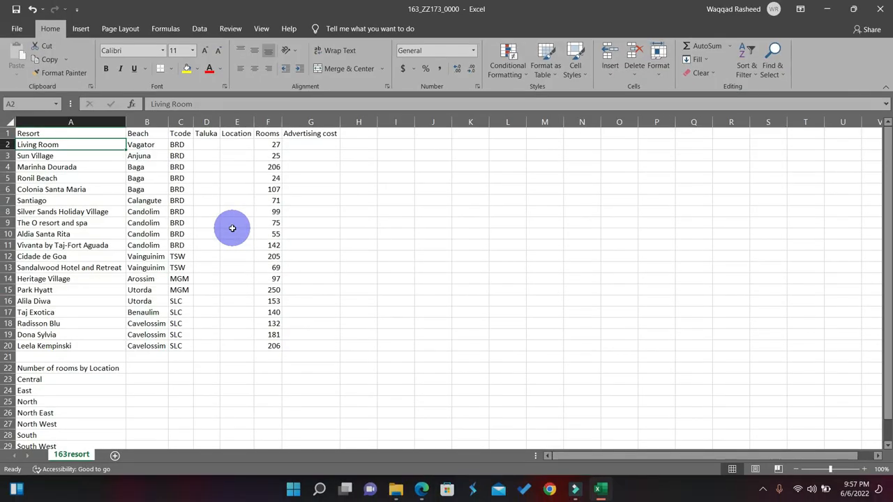
- Check question 12's automated file name instruction in the question paper and open the 163resort sheet's header for editing
left_click(420, 491)
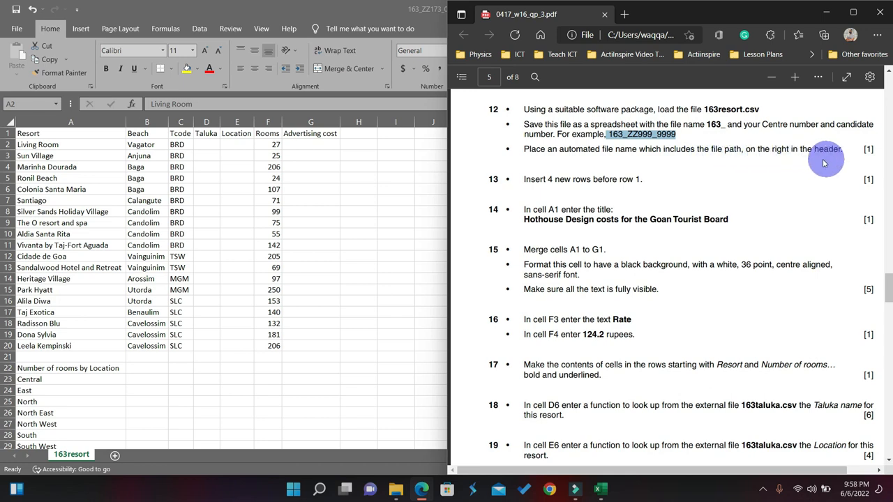
left_click_drag(807, 150, 839, 151)
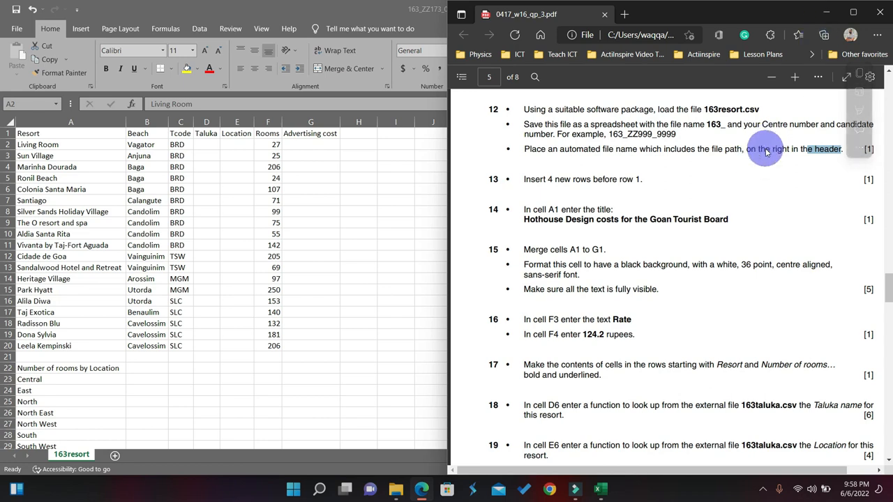
left_click(598, 156)
left_click_drag(559, 149, 715, 153)
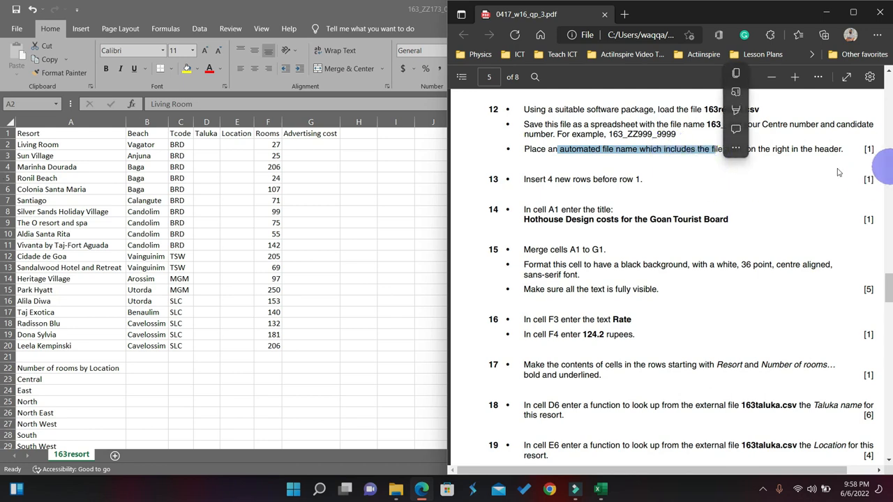
left_click(783, 155)
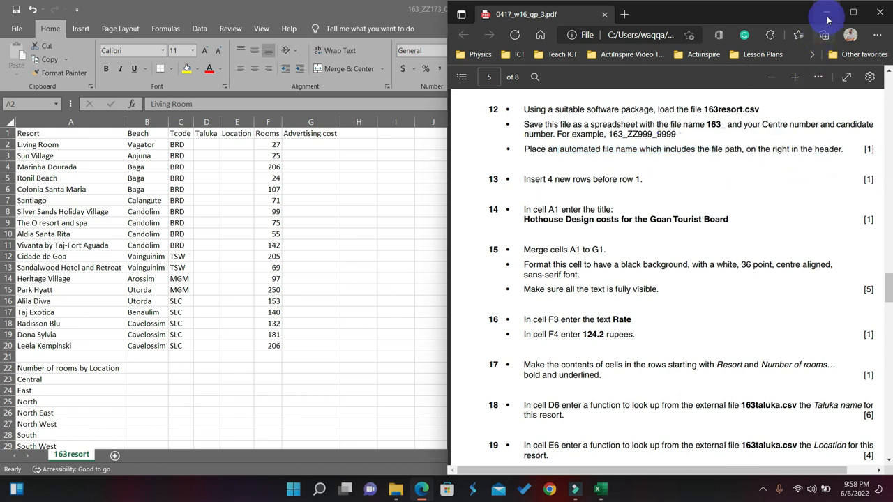
left_click(826, 12)
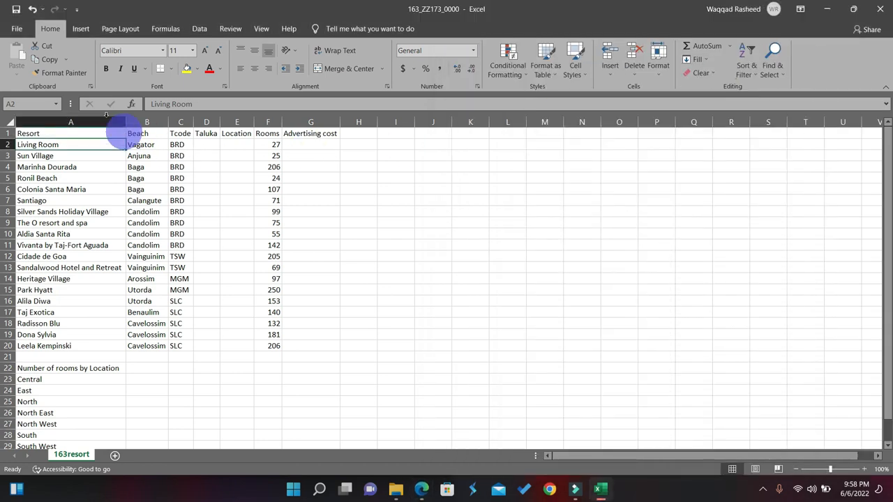
left_click(79, 33)
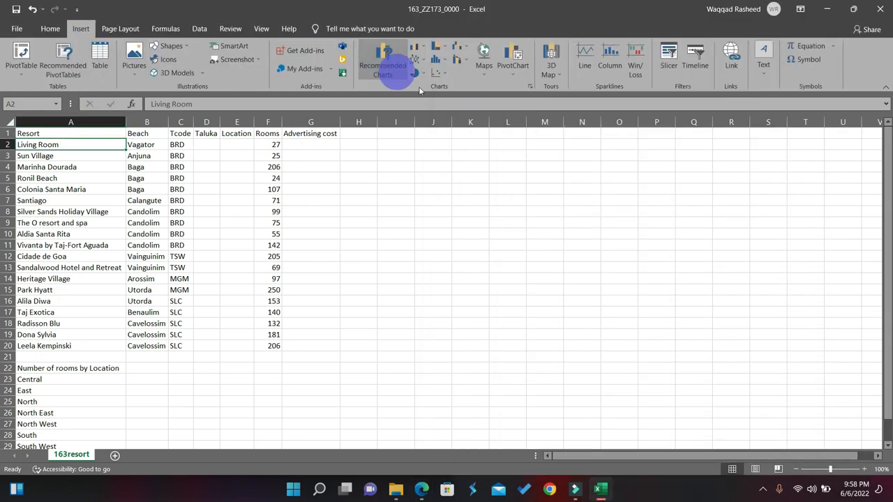
left_click(763, 55)
left_click(785, 114)
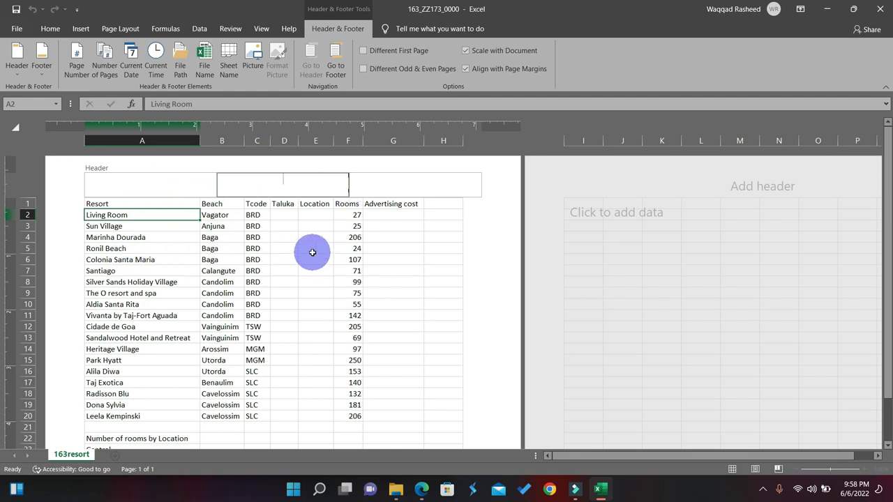
- Examine the footer area at the end of the sheet's first page
left_click(372, 248)
scroll(372, 248, "down", 9)
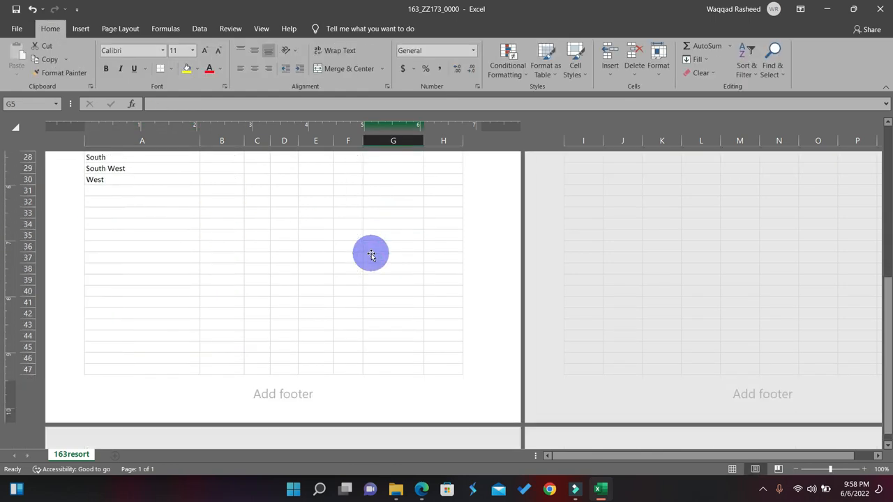
left_click(250, 382)
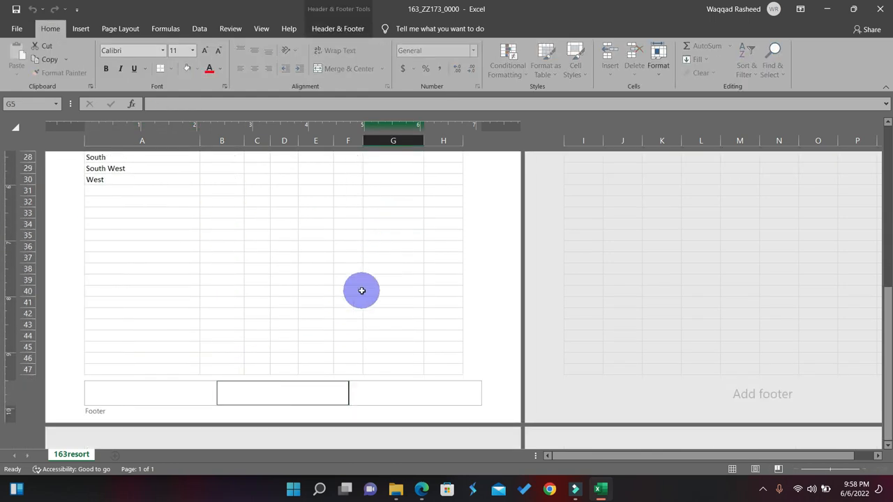
left_click(346, 239)
scroll(346, 240, "up", 10)
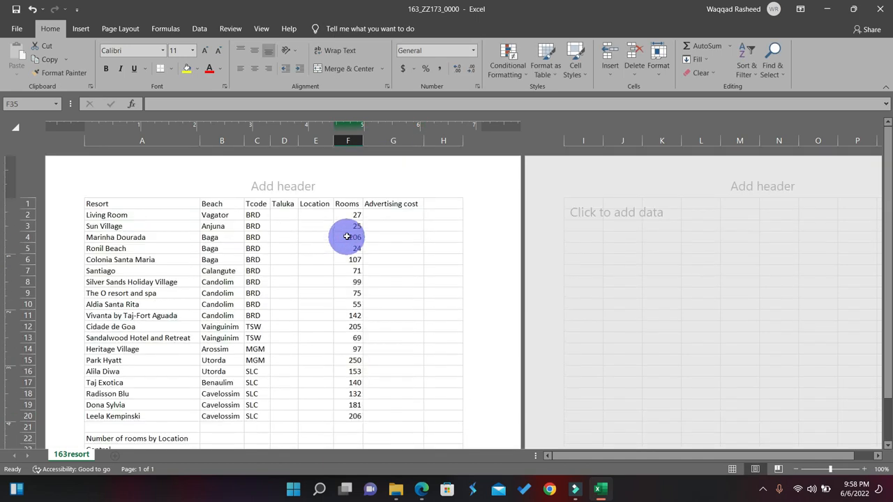
- Insert the automated file name and file path fields in the right section of the sheet's header
left_click(372, 189)
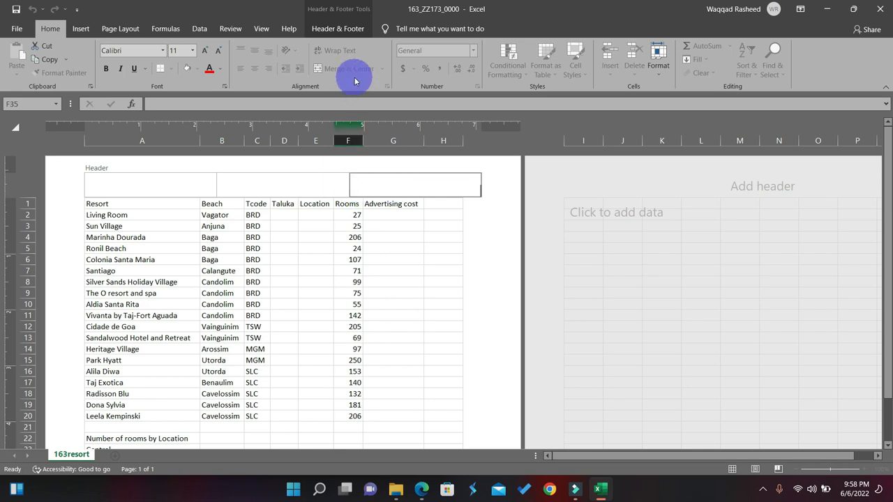
left_click(328, 33)
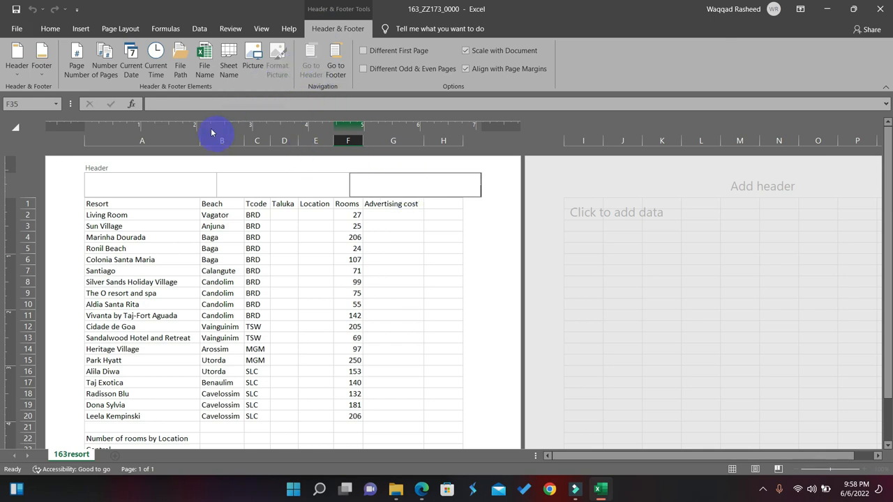
left_click(205, 63)
left_click(180, 62)
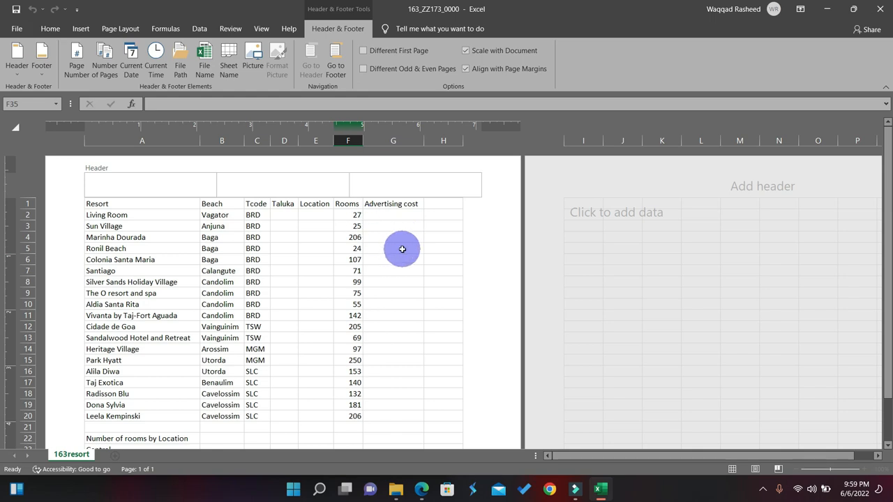
left_click(399, 247)
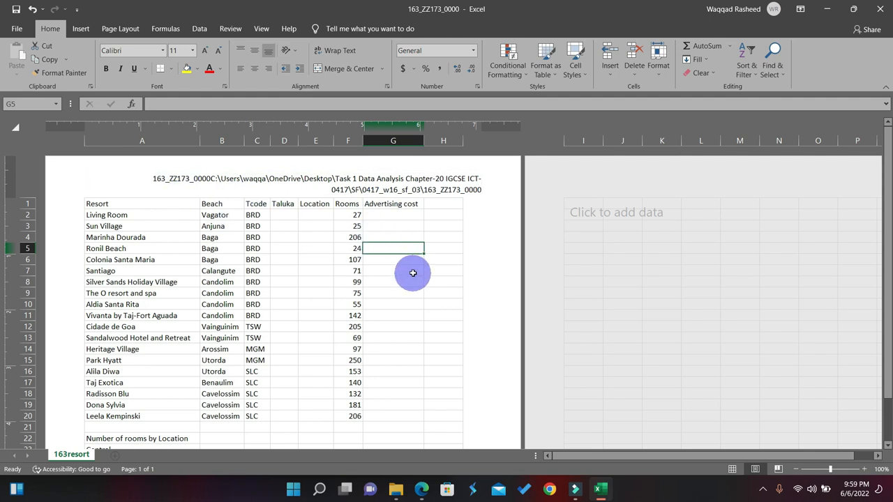
scroll(412, 269, "down", 3)
scroll(413, 269, "up", 3)
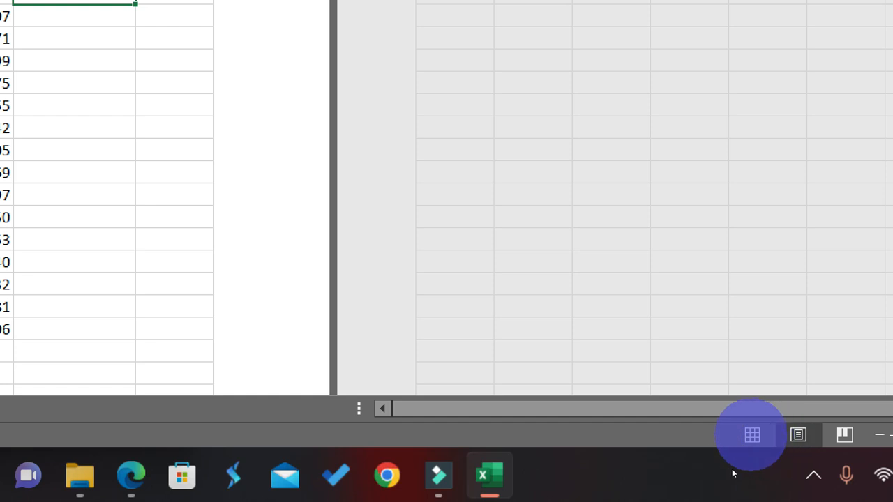
- Return the sheet to Normal view and check the header in the print preview
left_click(732, 469)
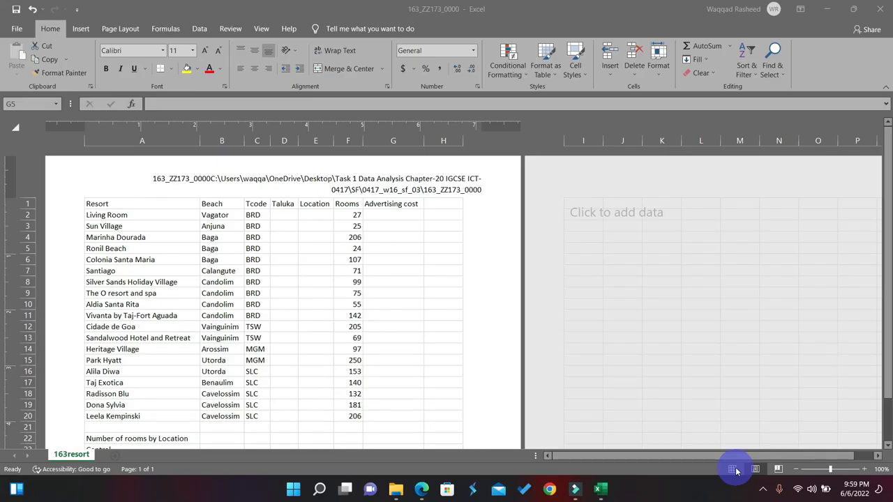
left_click(731, 469)
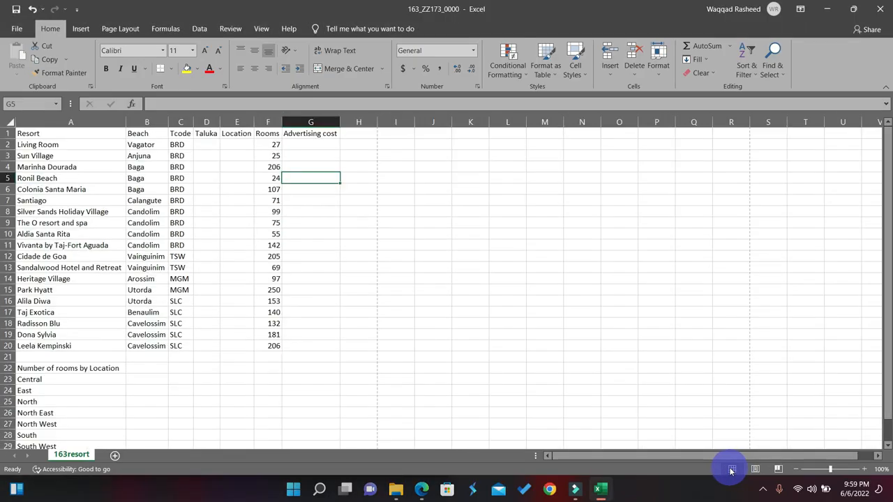
left_click(81, 157)
left_click(140, 143)
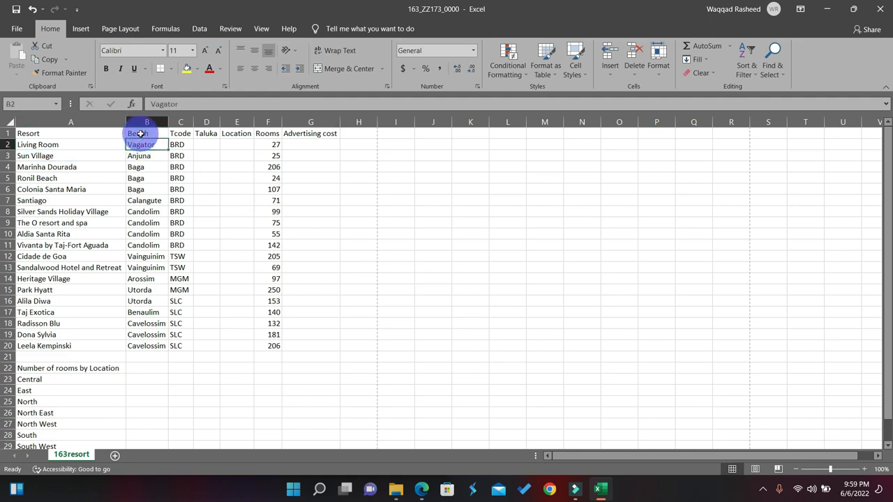
left_click(70, 133)
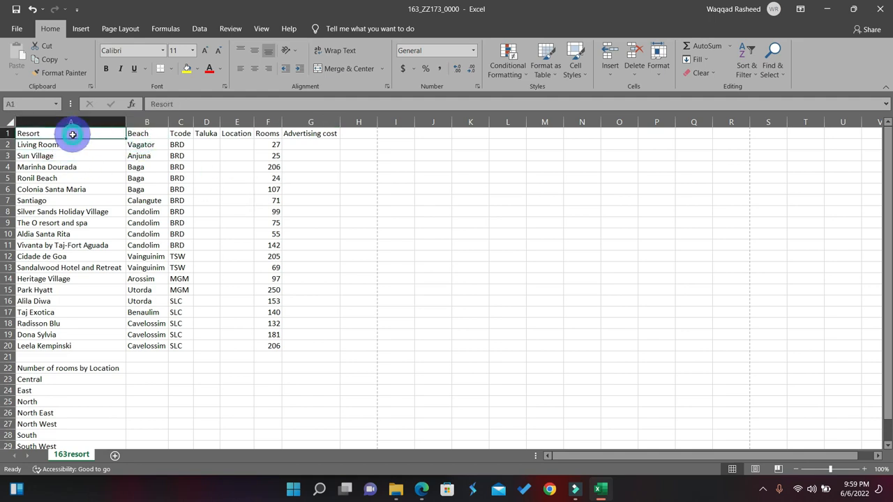
left_click(130, 174)
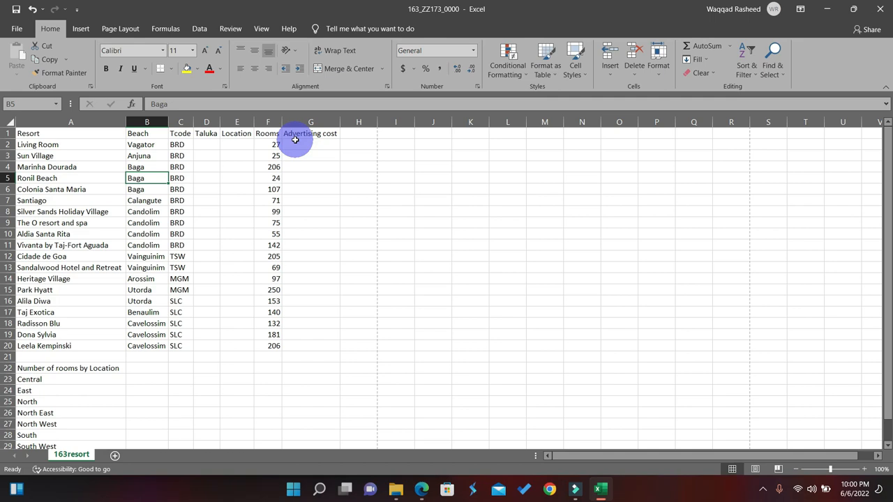
key("ctrl+p")
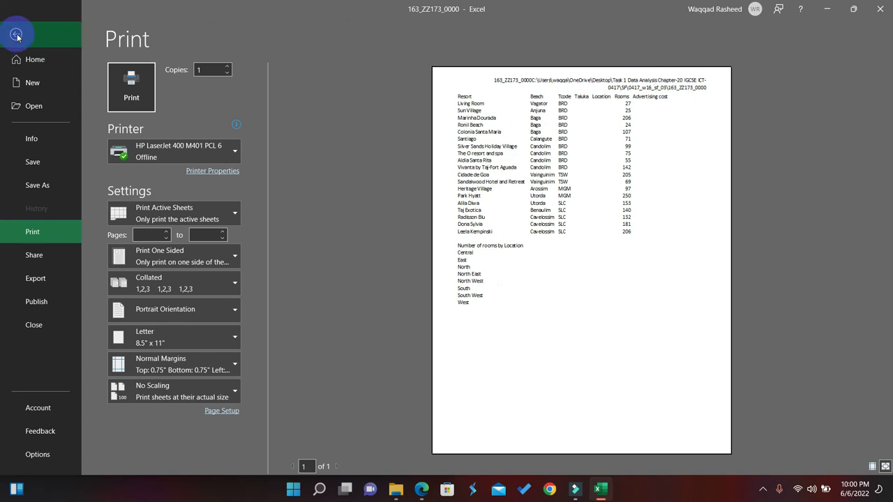
left_click(17, 35)
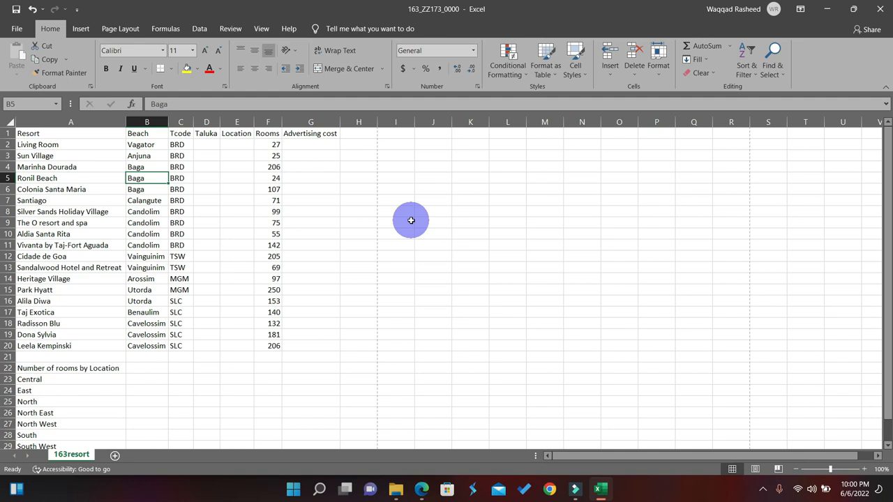
- Place the question paper on the left half of the screen beside the workbook and read question 13
key("super+Right")
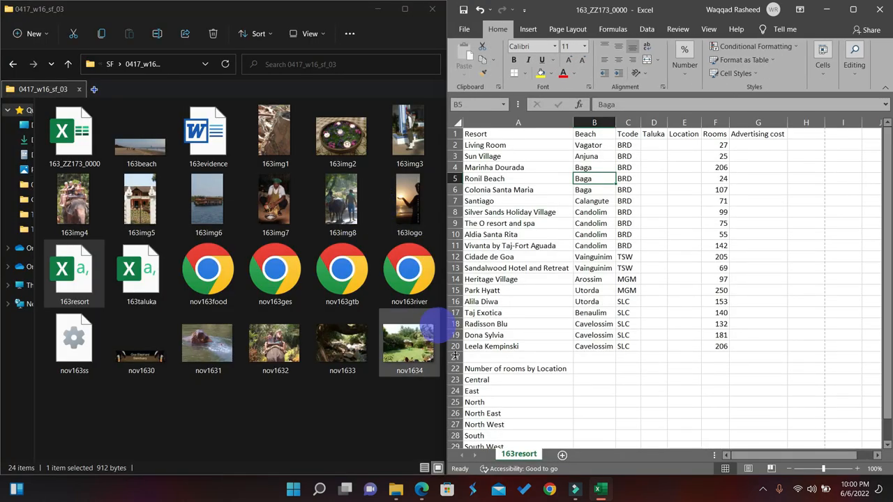
left_click(424, 490)
key("super+Right")
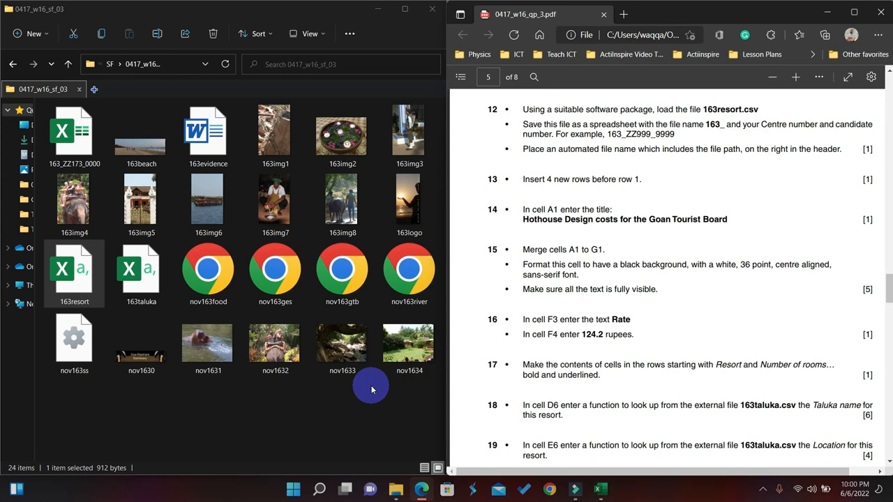
key("super+Left")
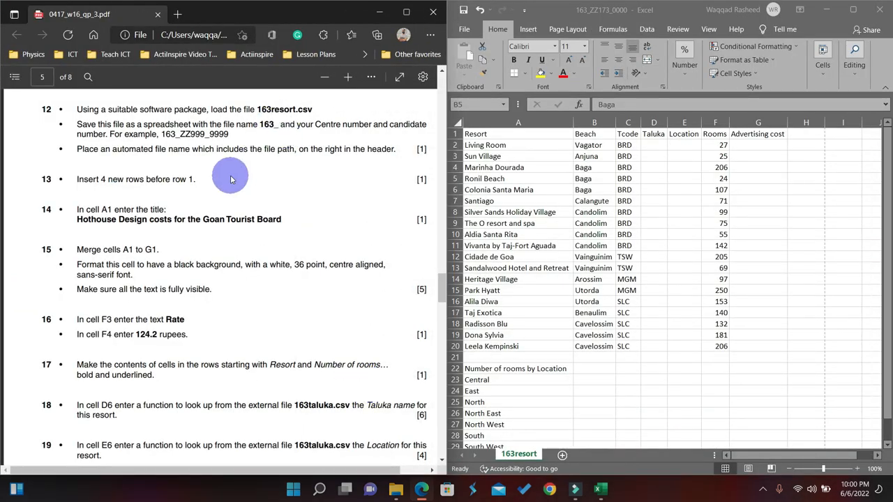
scroll(231, 179, "up", 3)
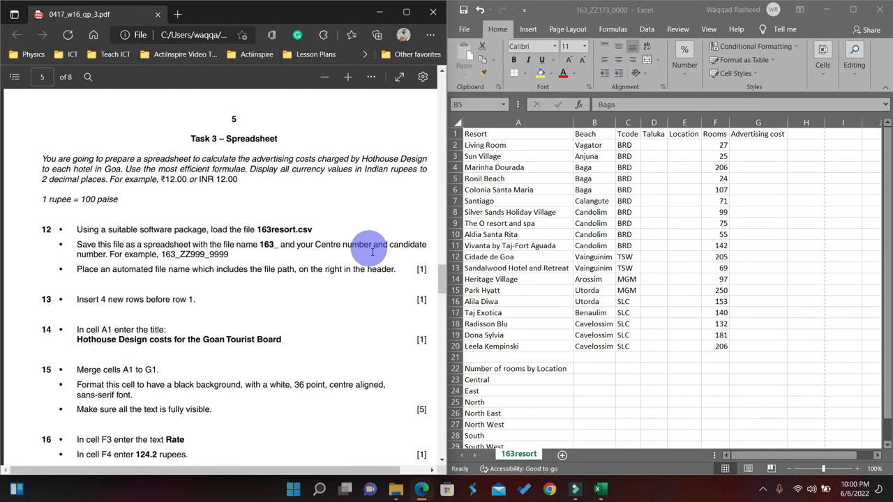
scroll(399, 265, "down", 3)
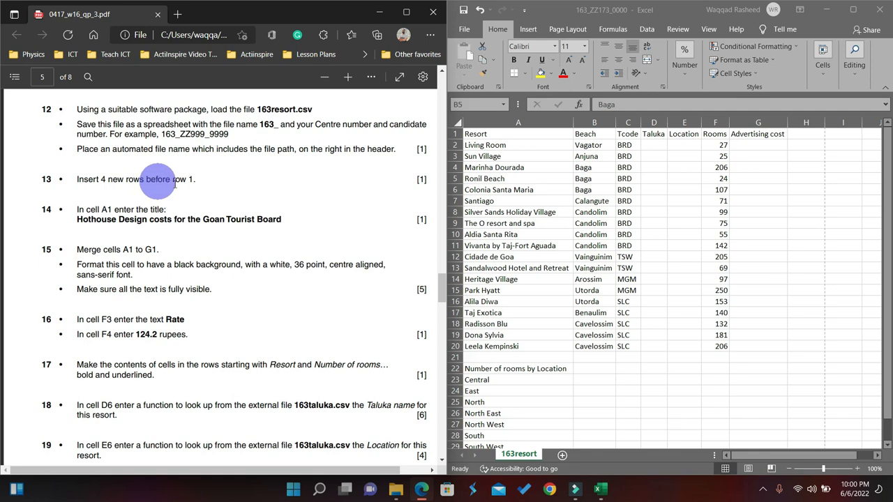
- Maximize the workbook and insert three blank rows above the Resort header row
left_click(853, 9)
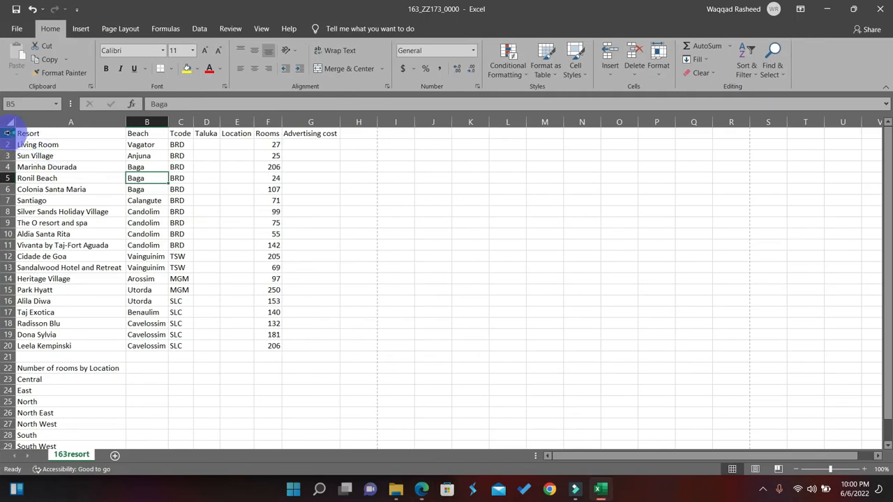
left_click(9, 132)
right_click(8, 133)
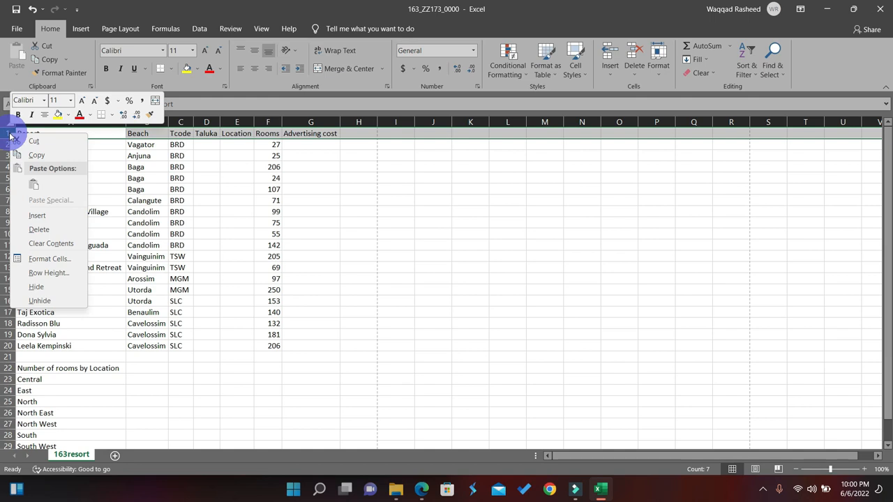
left_click(37, 216)
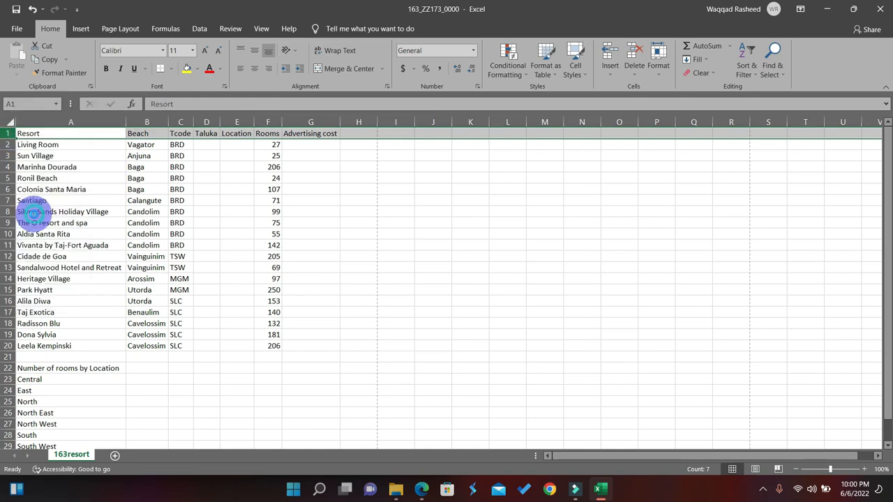
right_click(7, 132)
left_click(28, 216)
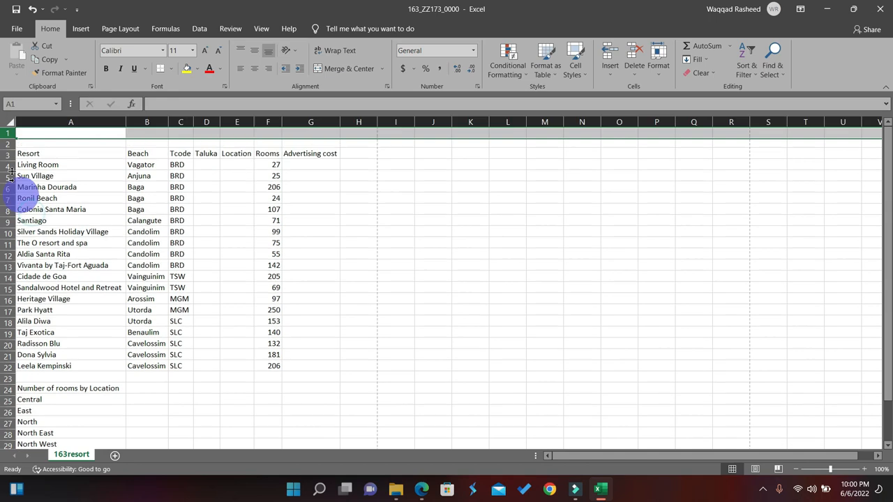
right_click(7, 132)
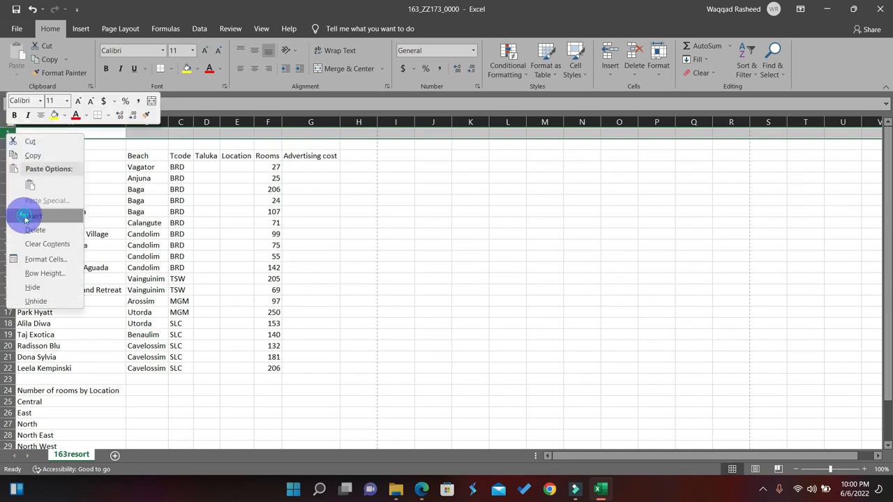
left_click(25, 217)
right_click(7, 133)
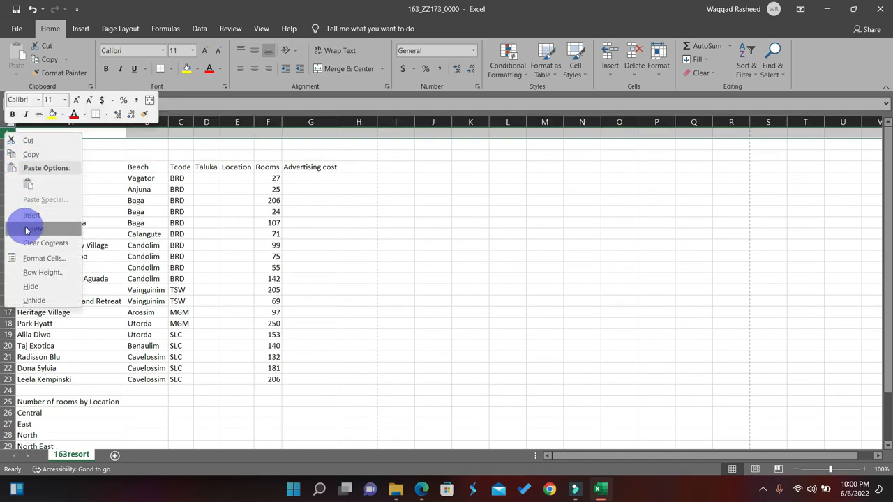
left_click(26, 230)
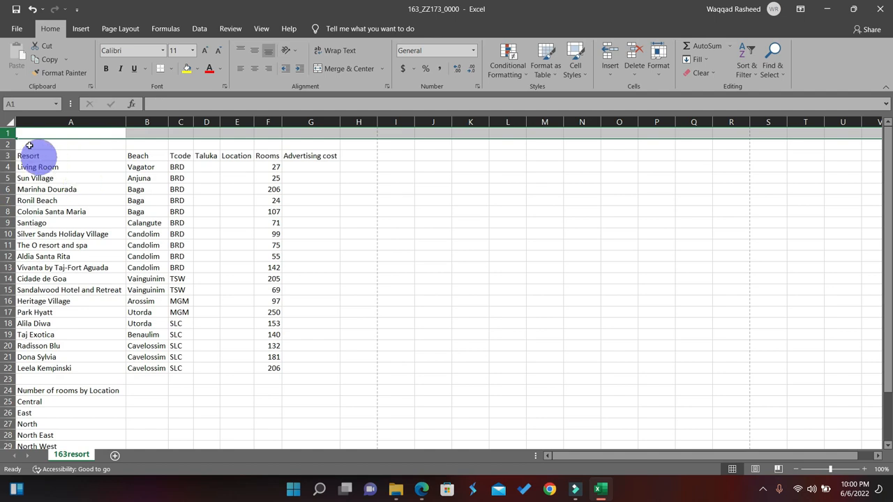
key("ctrl+z")
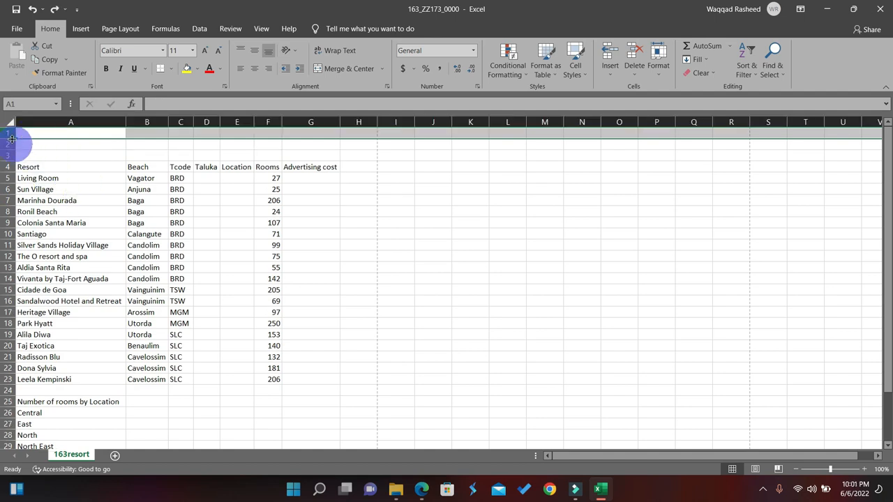
- Insert a fourth blank row above row 2
left_click(7, 145)
right_click(7, 145)
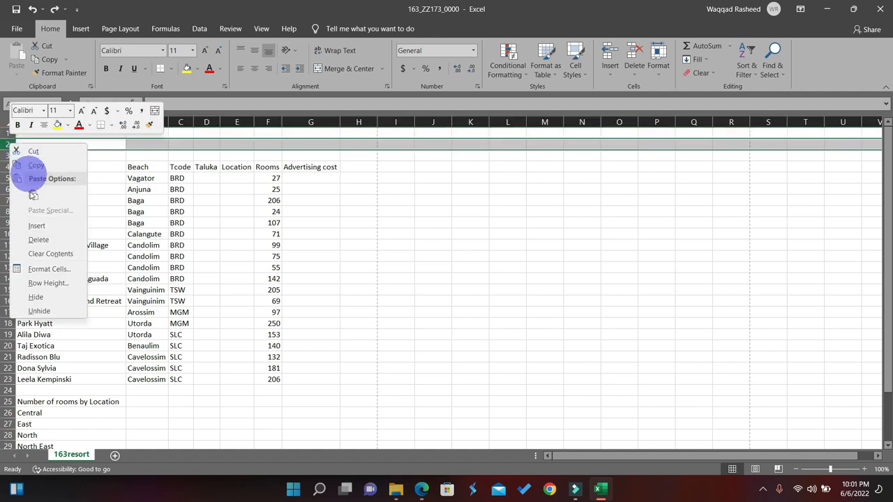
left_click(33, 224)
left_click(275, 201)
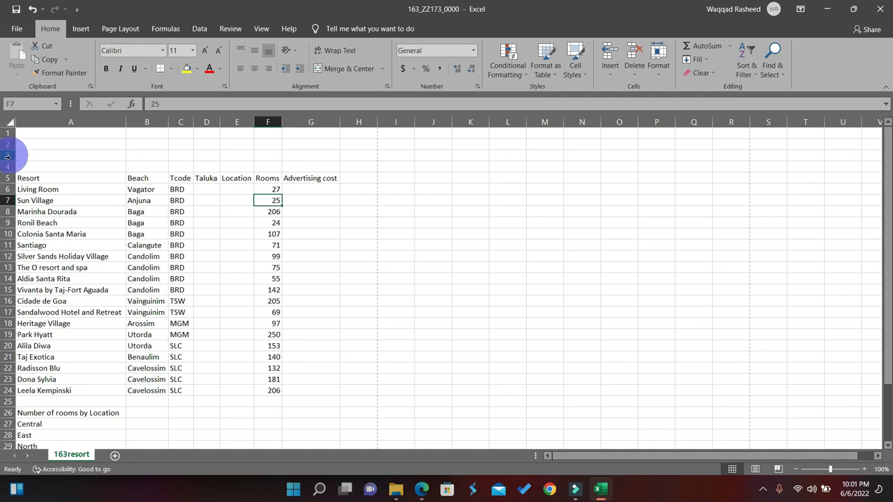
- Show the question paper beside the workbook and copy question 14's title "Hothouse Design costs for the Goan Tourist Board" into cell A1
key("super+Right")
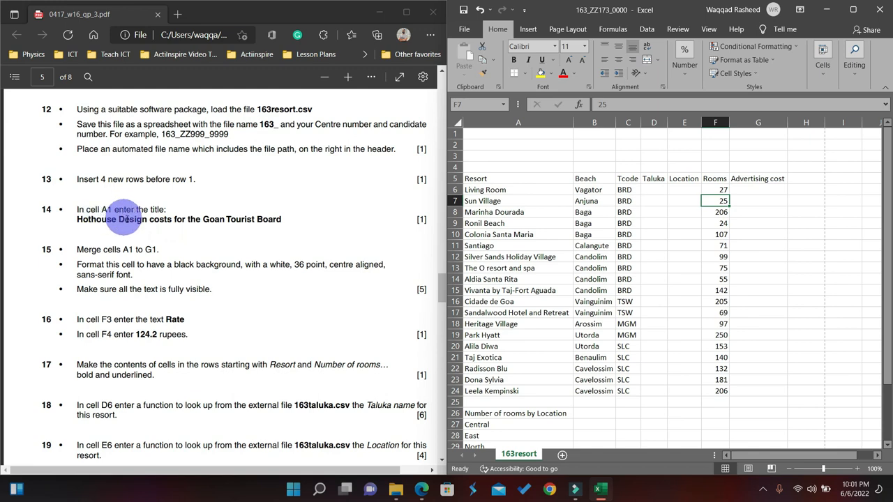
left_click_drag(281, 219, 74, 219)
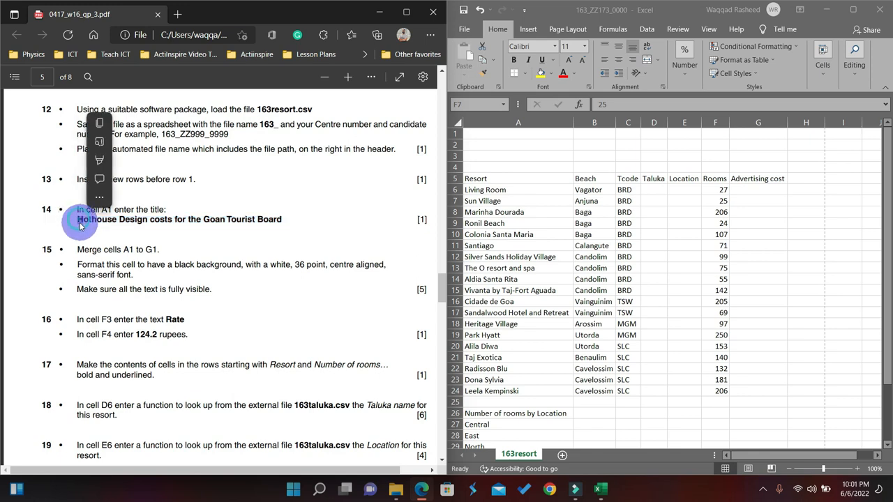
left_click(102, 239)
left_click_drag(77, 219, 286, 224)
key("ctrl+c")
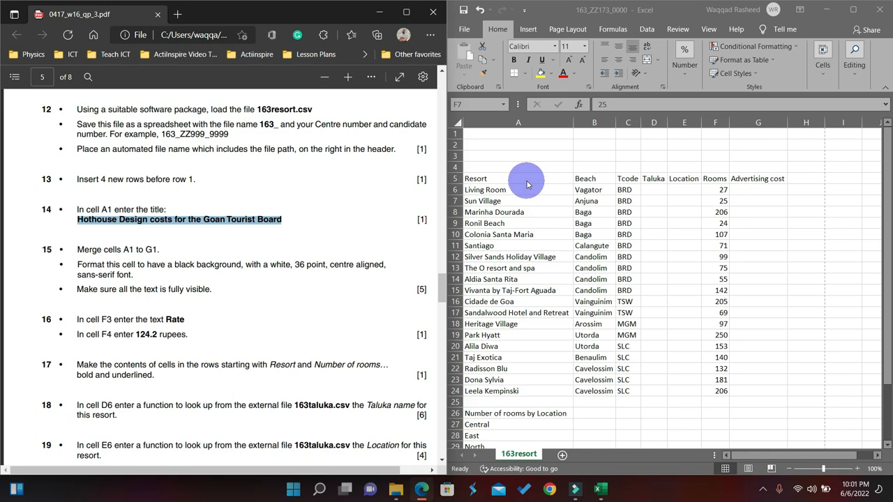
left_click(496, 133)
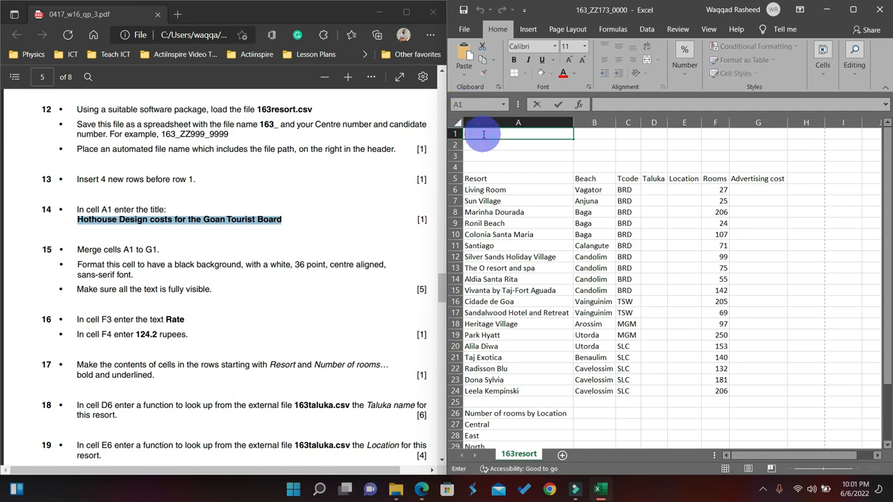
key("ctrl+v")
left_click(513, 178)
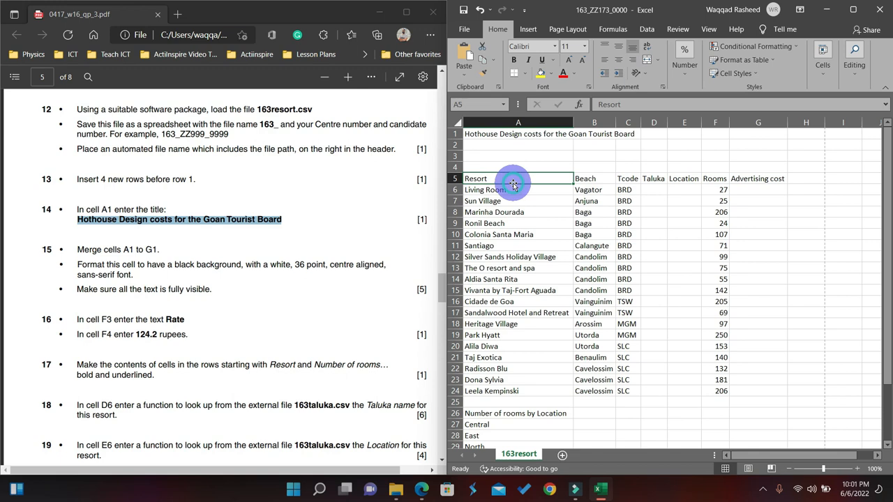
- Read question 15, maximize the workbook, and merge and center cells A1 to G1
scroll(230, 258, "down", 1)
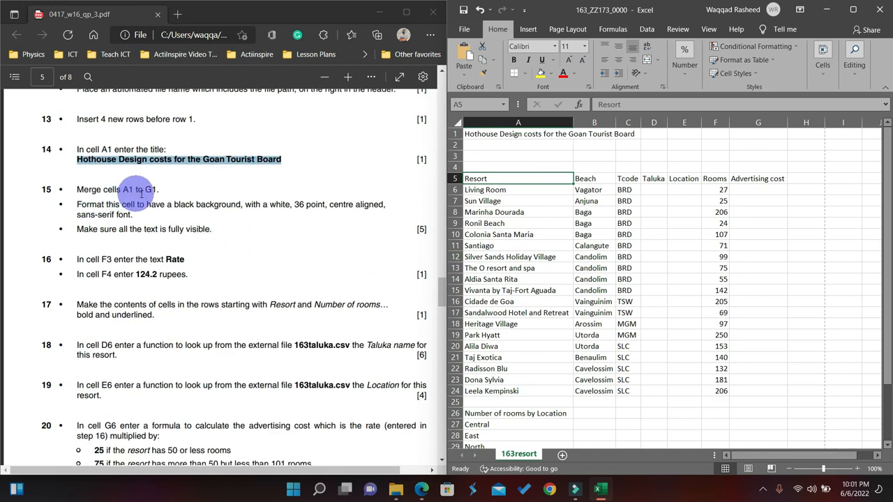
left_click(852, 11)
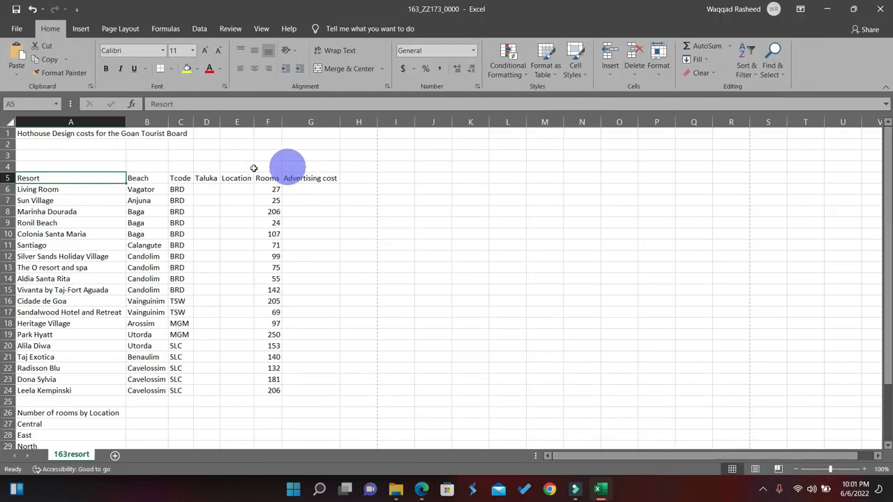
left_click(207, 166)
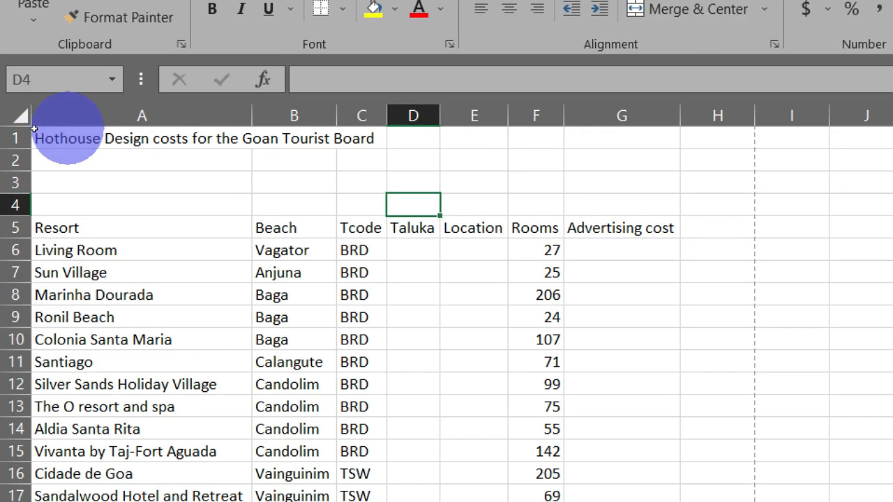
left_click_drag(54, 138, 610, 144)
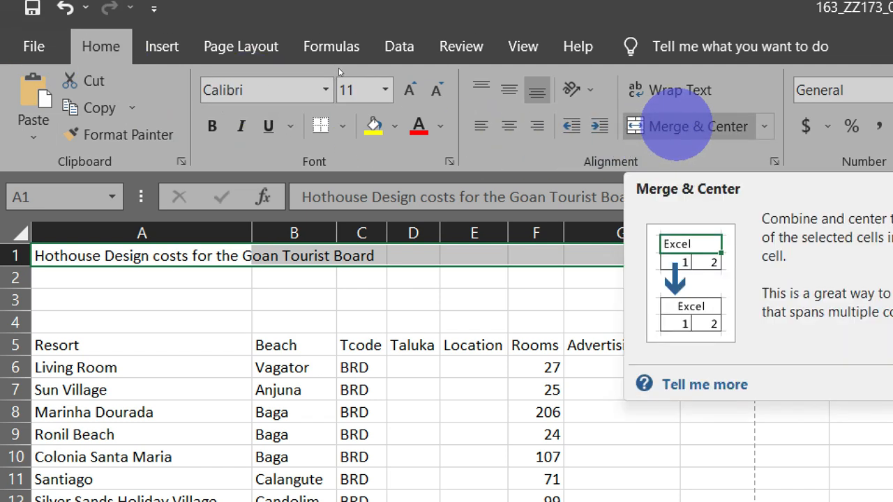
left_click(675, 125)
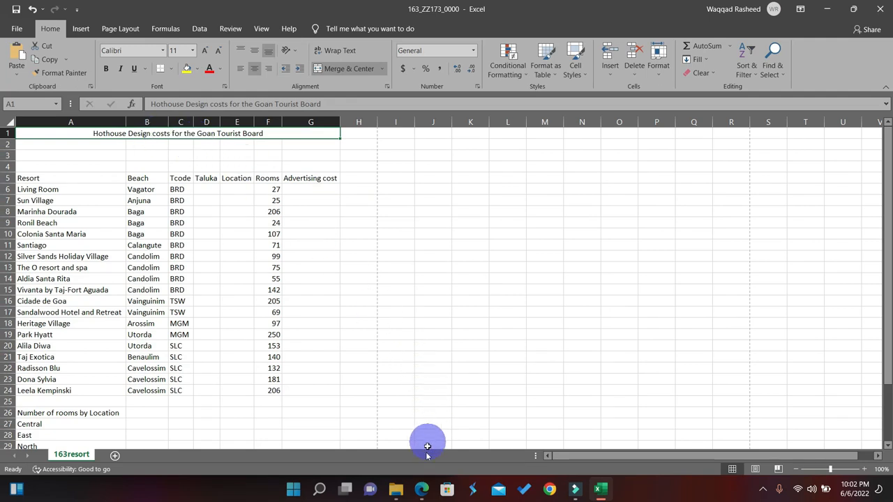
- Check question 15's formatting requirements in the question paper and set the merged title's font size to 36
left_click(422, 488)
scroll(262, 198, "down", 3)
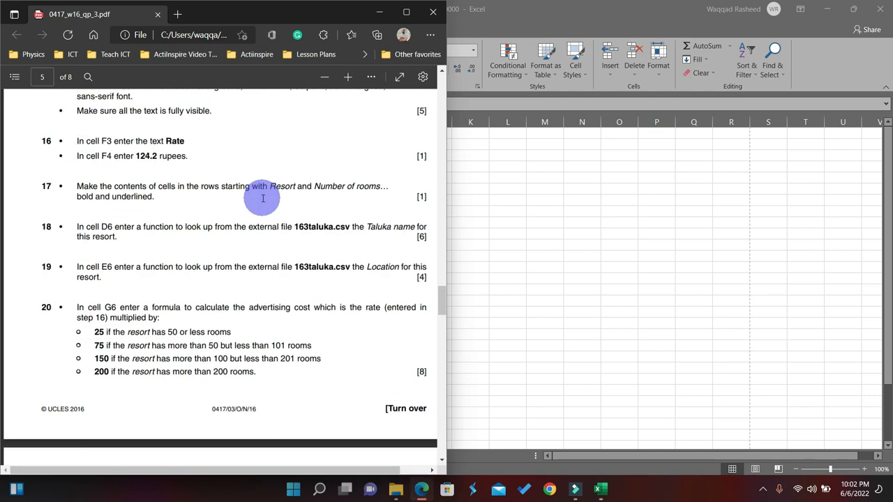
scroll(259, 196, "up", 1)
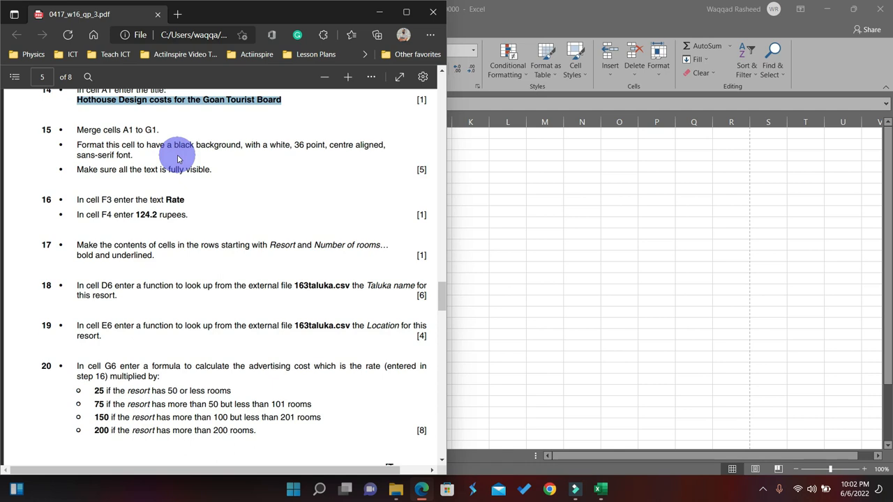
left_click(378, 11)
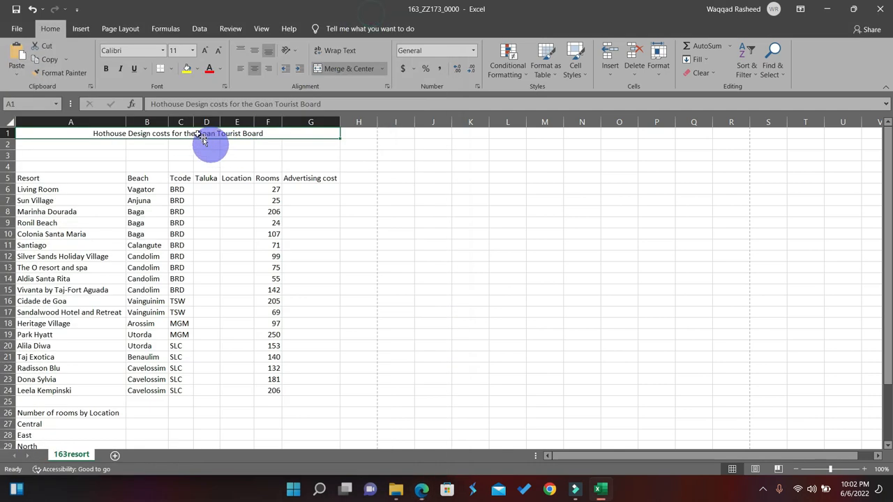
left_click(119, 52)
left_click(145, 133)
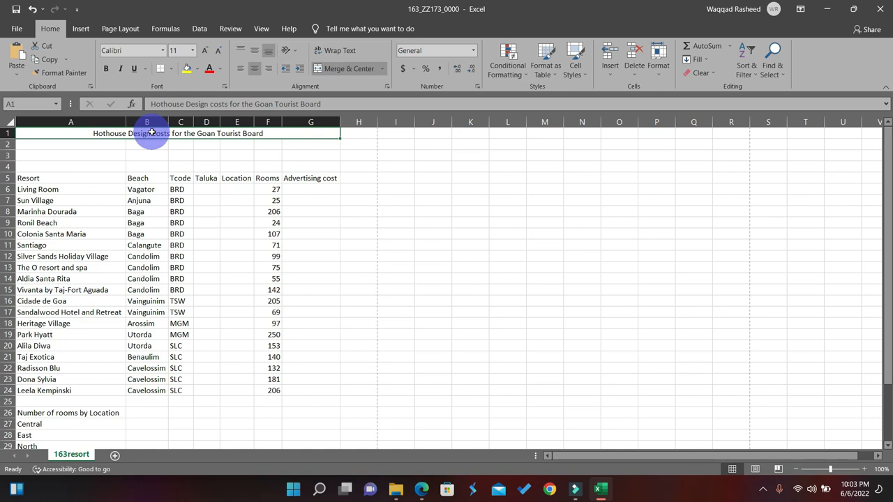
left_click(192, 54)
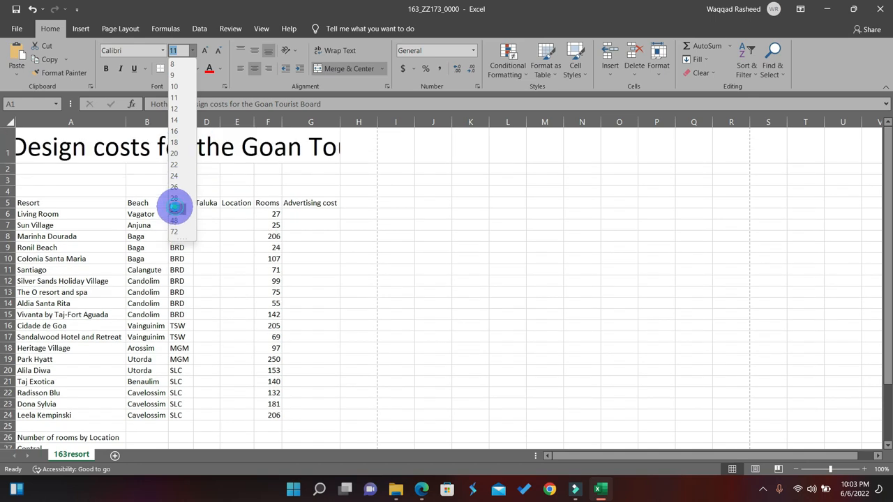
left_click(174, 209)
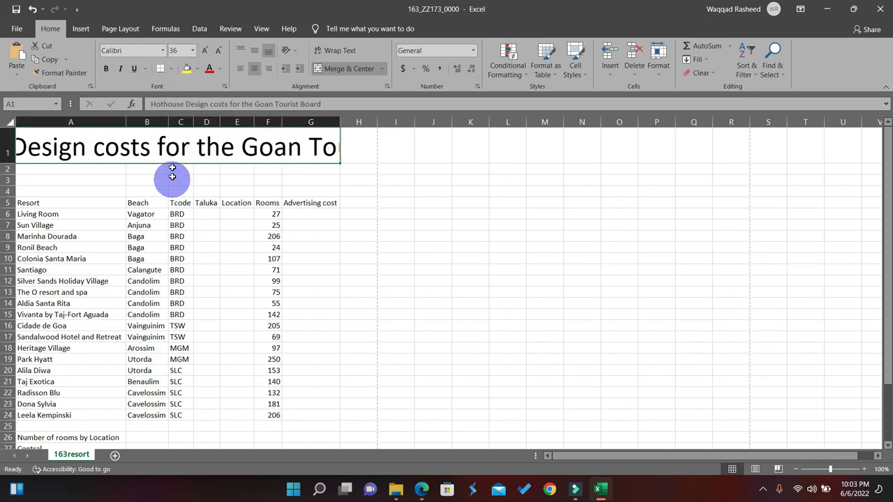
- Give the merged title cell a black fill (Black, Text 1) and a white font (White, Background 1)
left_click(197, 74)
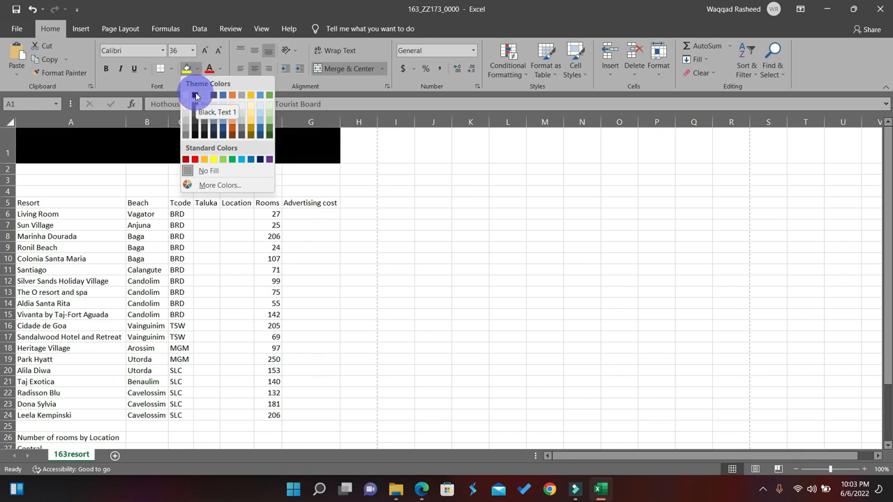
left_click(195, 95)
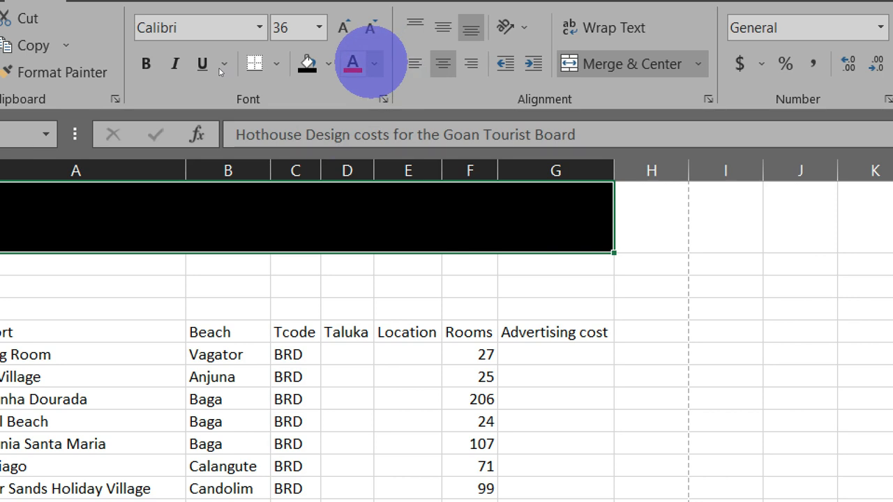
left_click(374, 63)
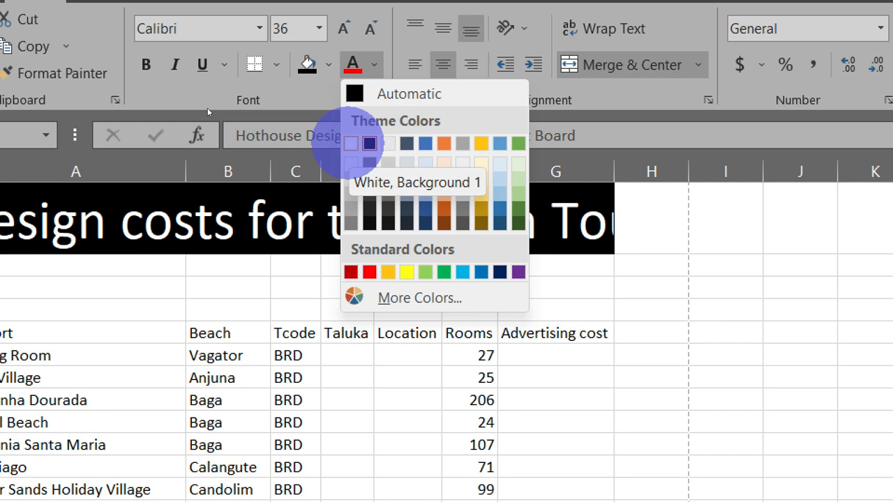
left_click(350, 143)
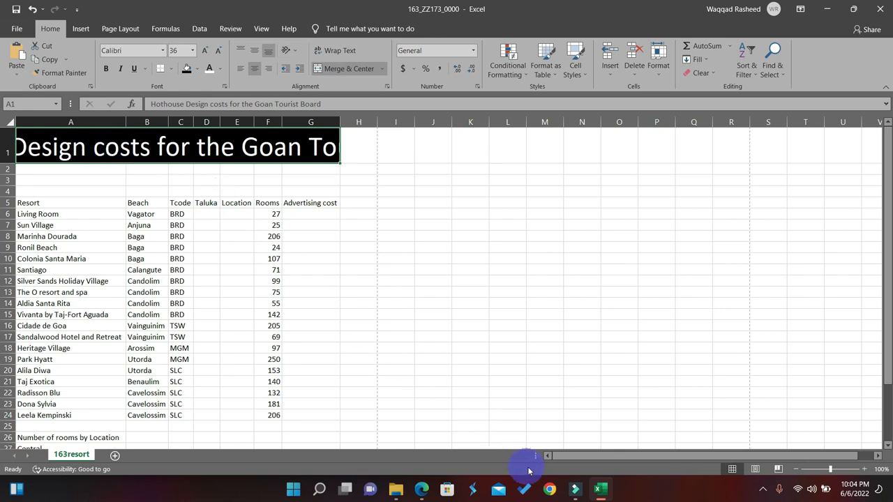
- Read question 16 in the question paper, copy its text "Rate", and return to the workbook
left_click(422, 488)
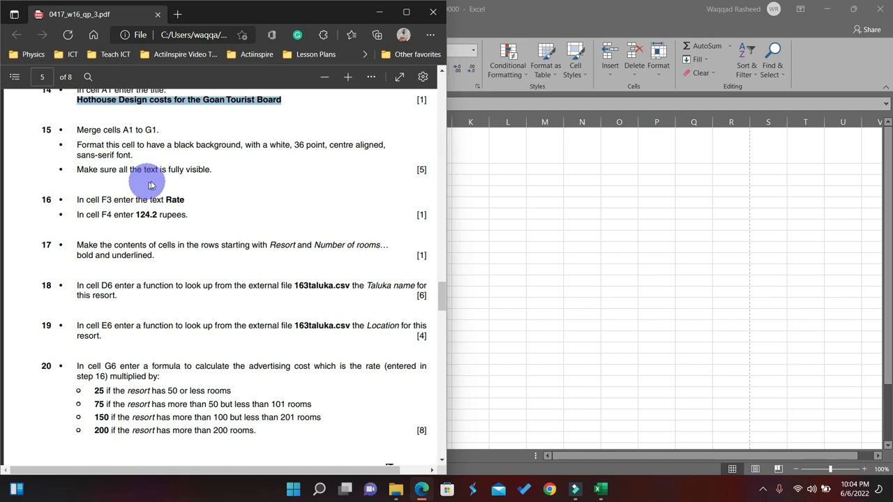
scroll(153, 203, "down", 1)
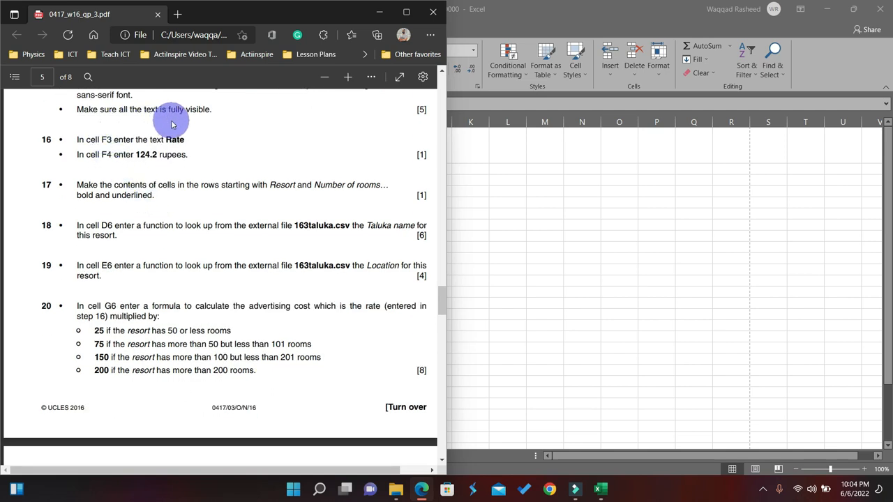
scroll(174, 136, "down", 1)
scroll(175, 133, "up", 1)
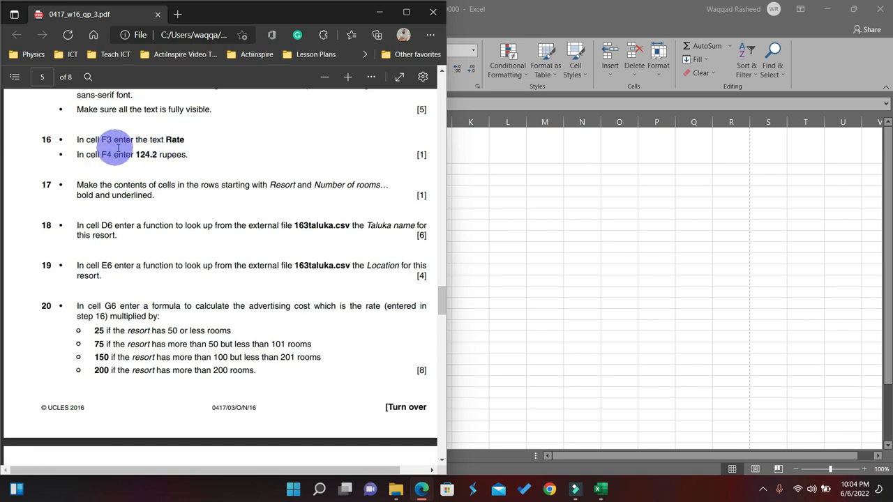
left_click_drag(166, 141, 184, 141)
key("ctrl+c")
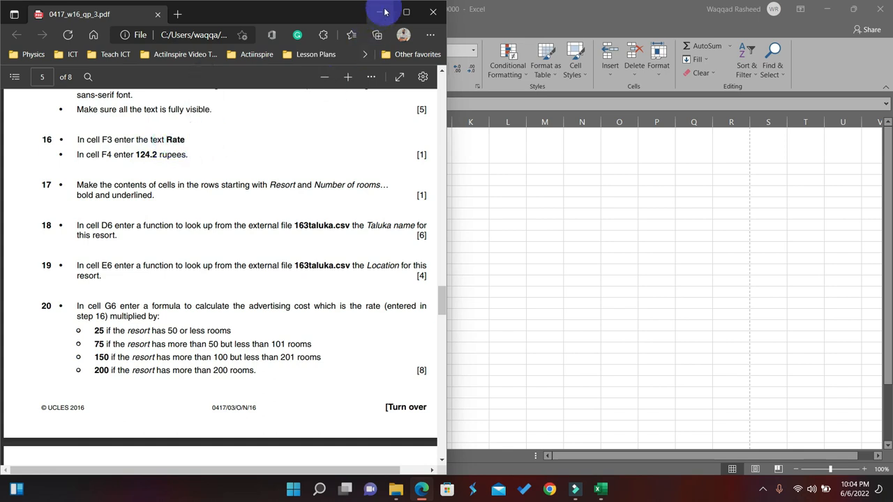
left_click(384, 11)
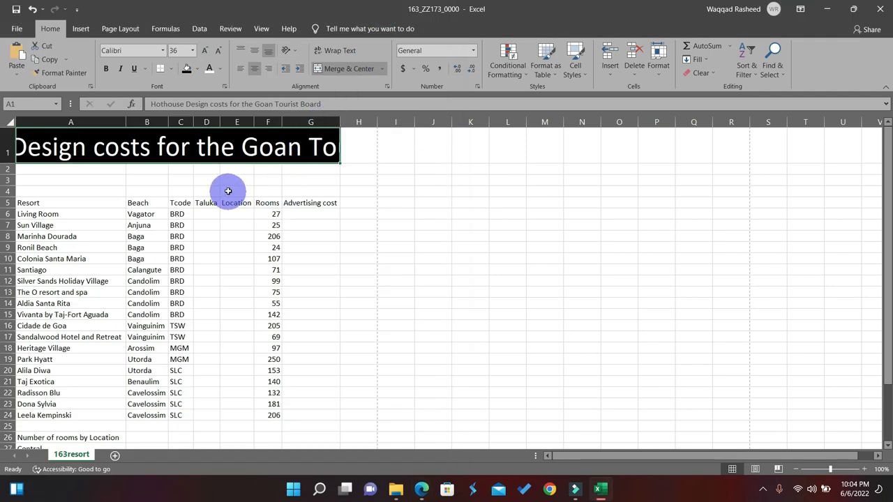
- Locate cell F3 and enter the text "Rate" in it
left_click(268, 122)
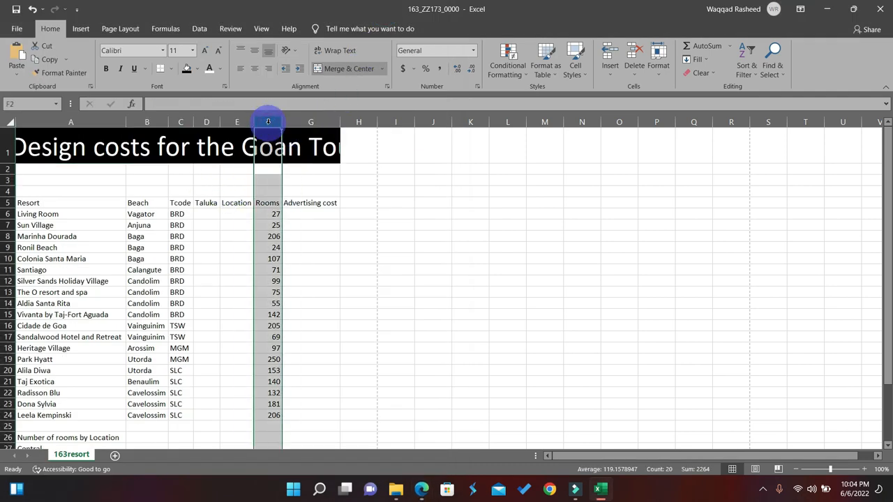
left_click(7, 181)
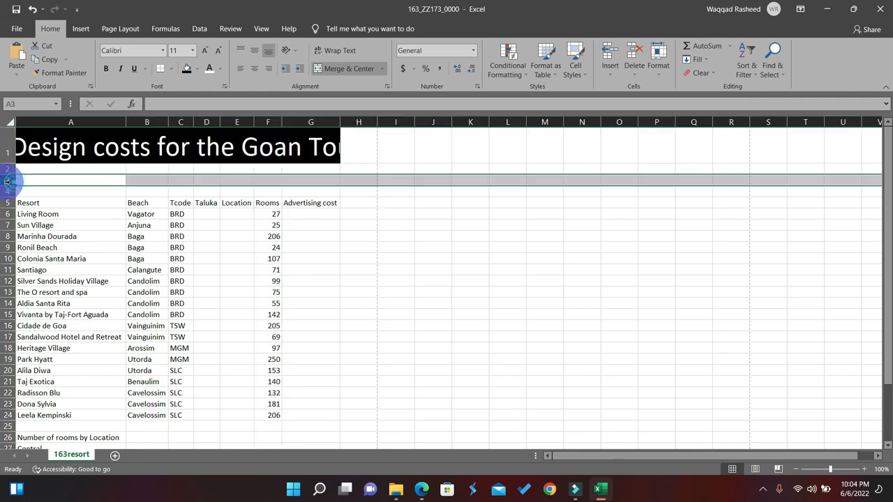
left_click(264, 180)
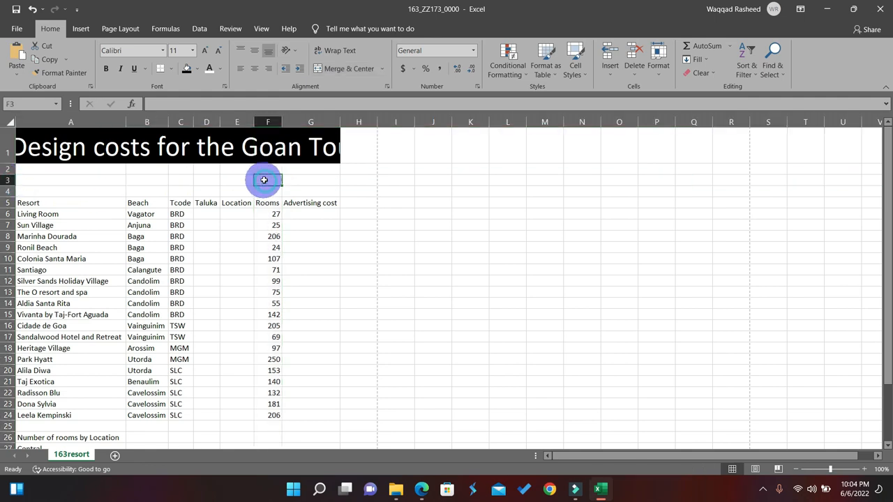
left_click(19, 105)
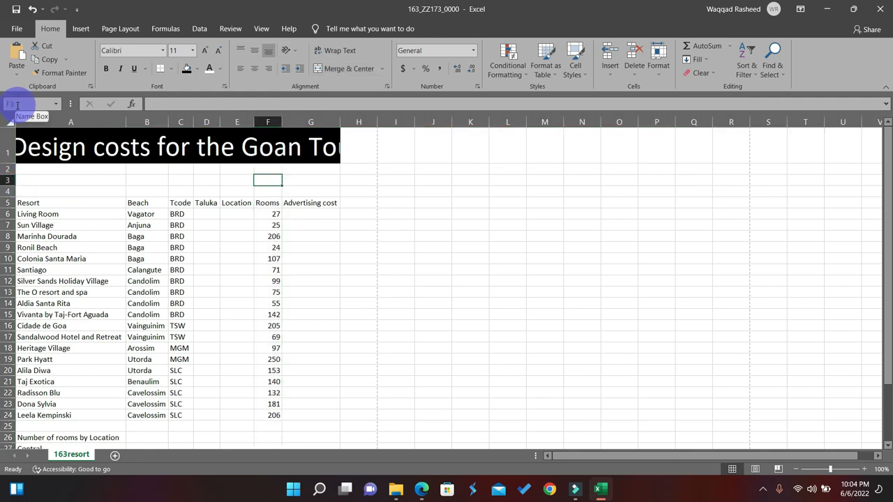
left_click(263, 180)
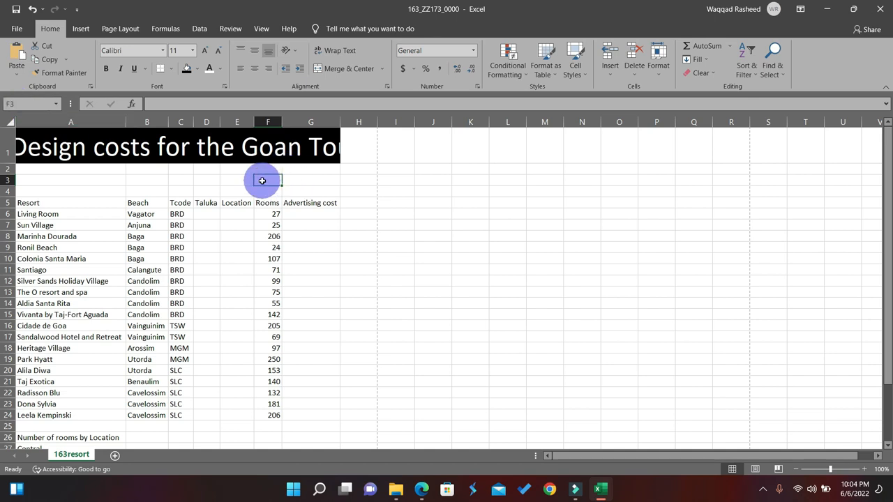
double_click(263, 180)
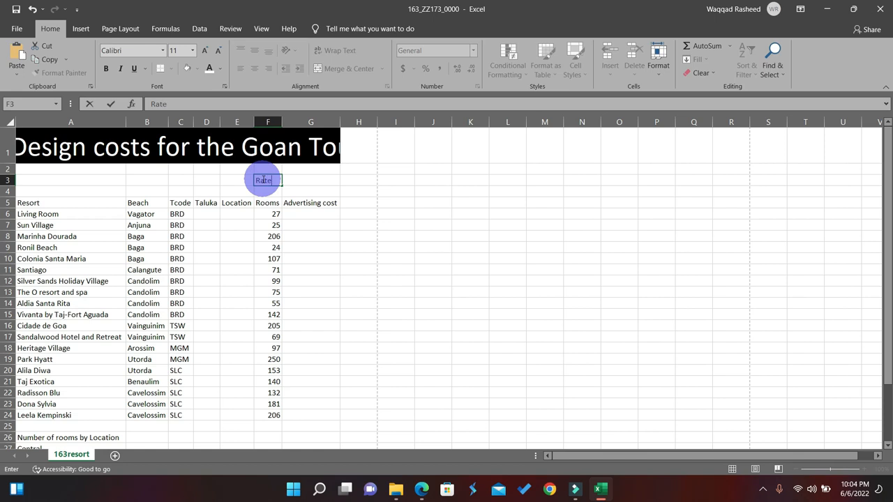
key("Return")
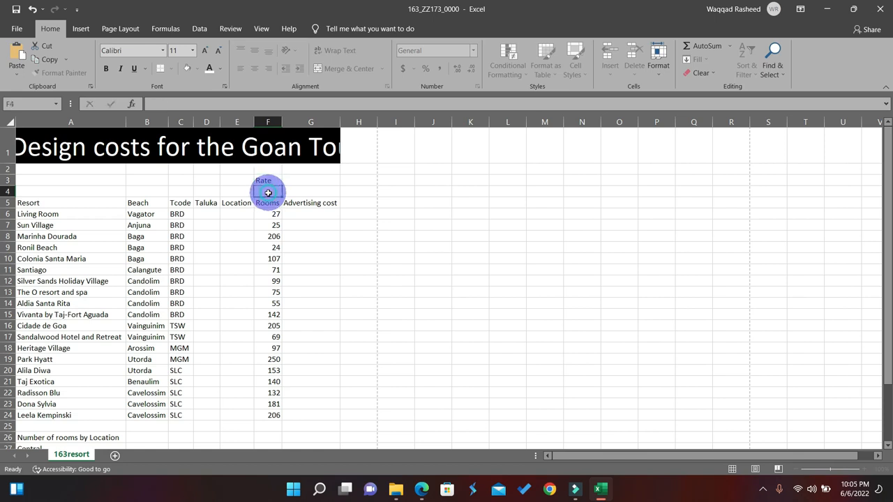
- Recheck question 16 in the question paper and enter the rate 124.2 in cell F4
left_click(422, 488)
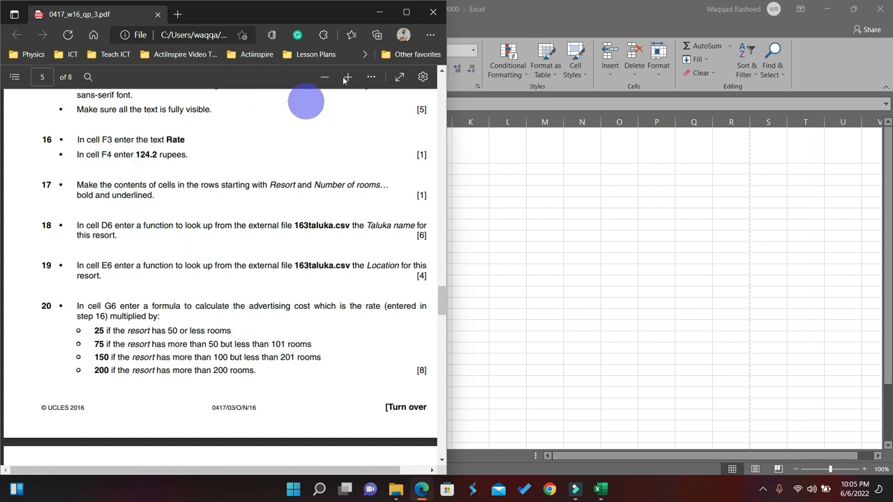
left_click(379, 12)
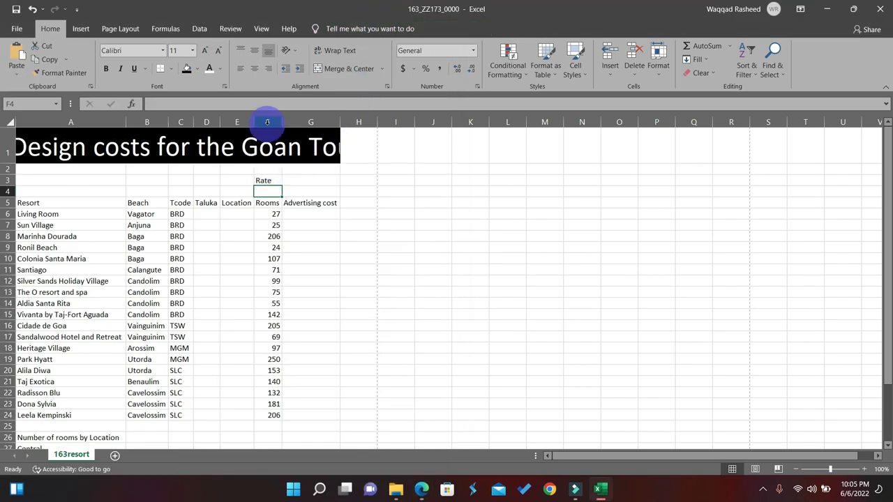
double_click(257, 191)
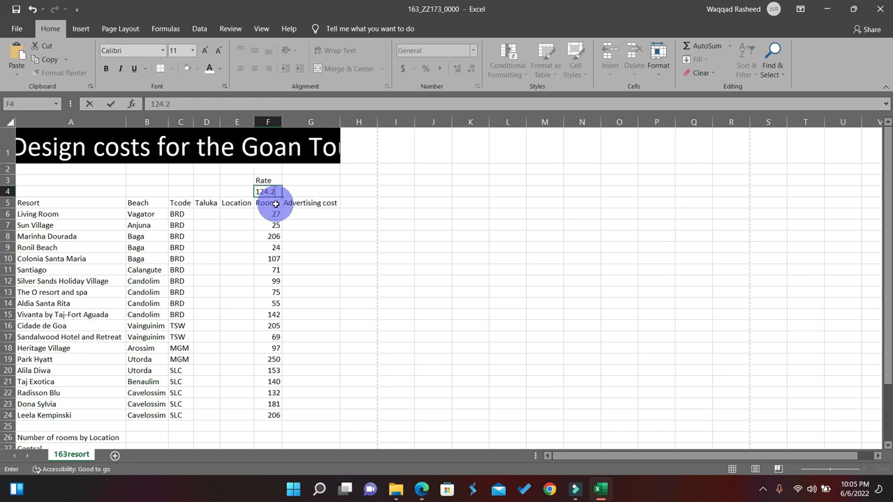
key("Escape")
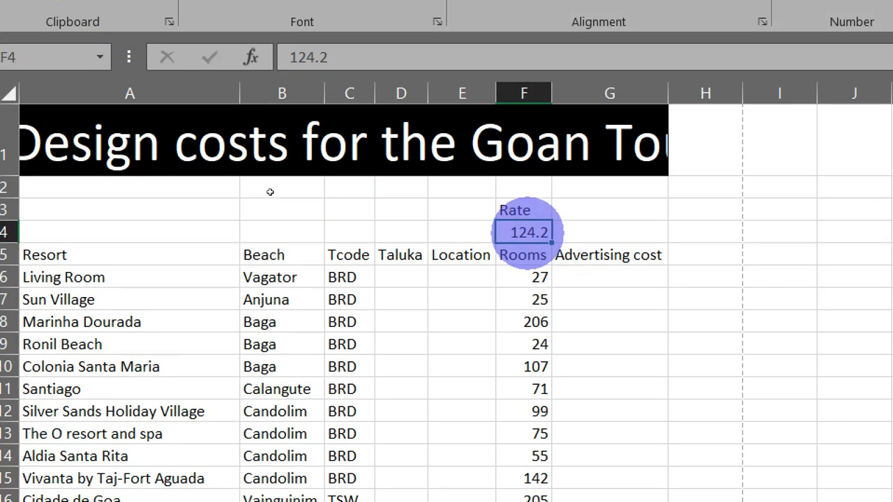
- Format cell F4 as Currency with two decimal places and the ₹ English (India) symbol
right_click(499, 127)
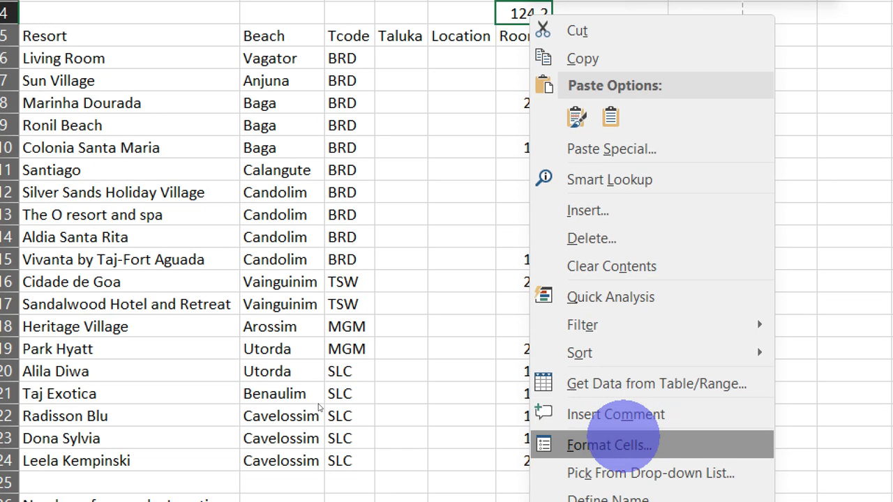
left_click(610, 446)
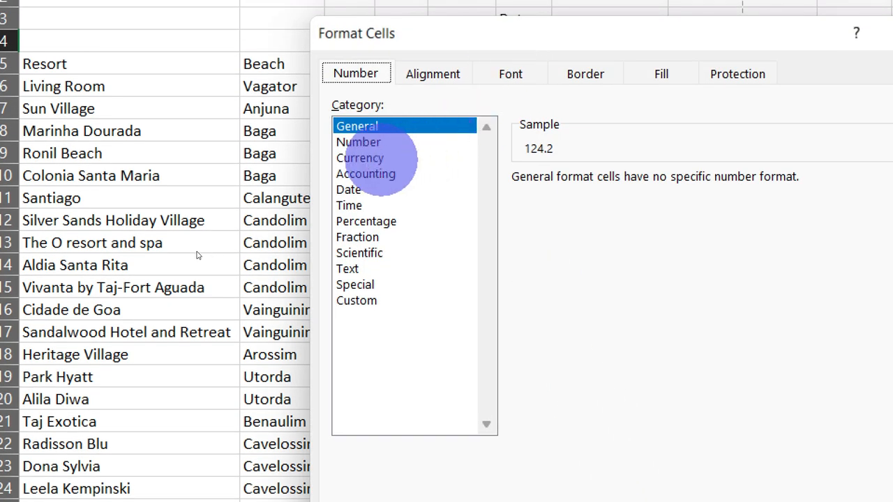
left_click(359, 158)
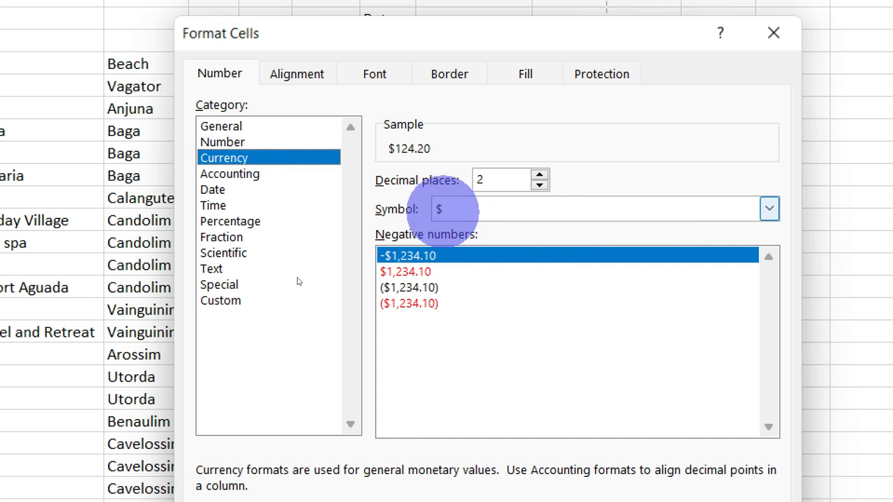
left_click(747, 208)
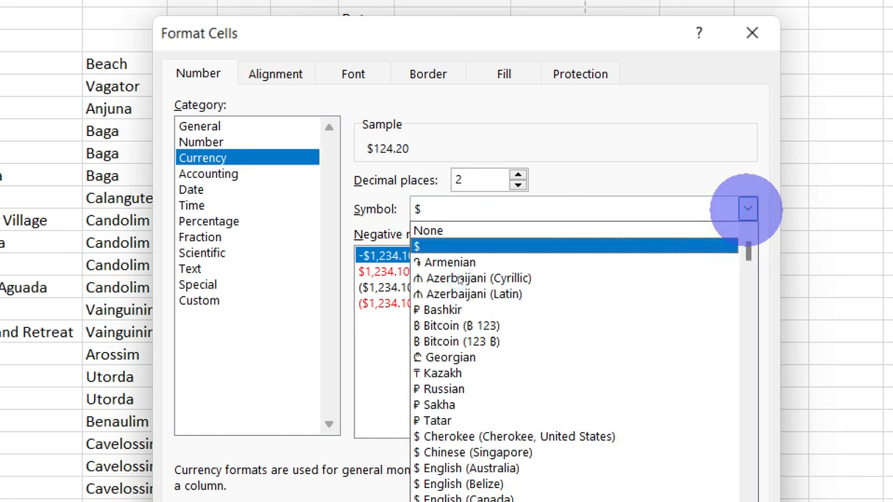
scroll(459, 303, "down", 15)
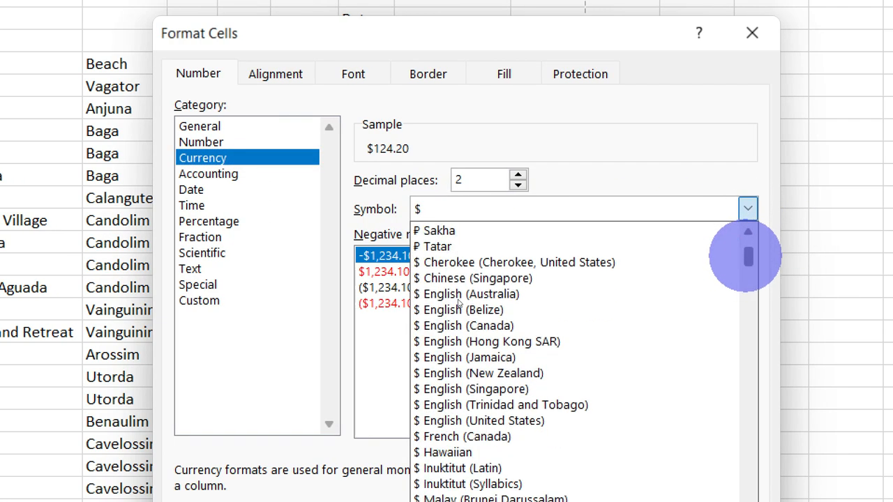
scroll(461, 312, "down", 14)
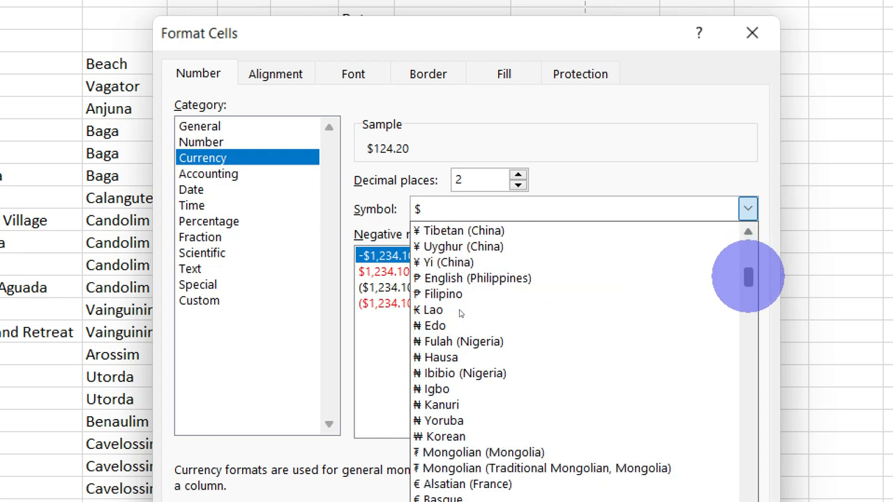
scroll(460, 321, "down", 13)
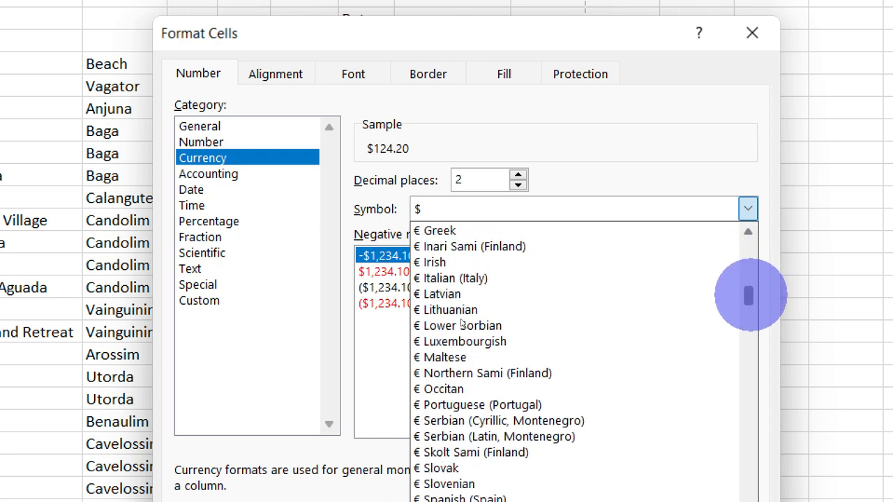
scroll(463, 330, "down", 6)
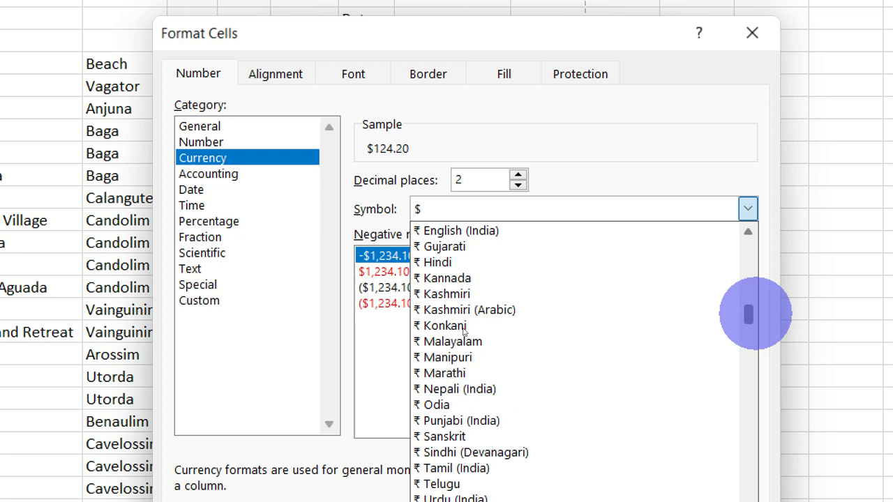
scroll(464, 336, "down", 10)
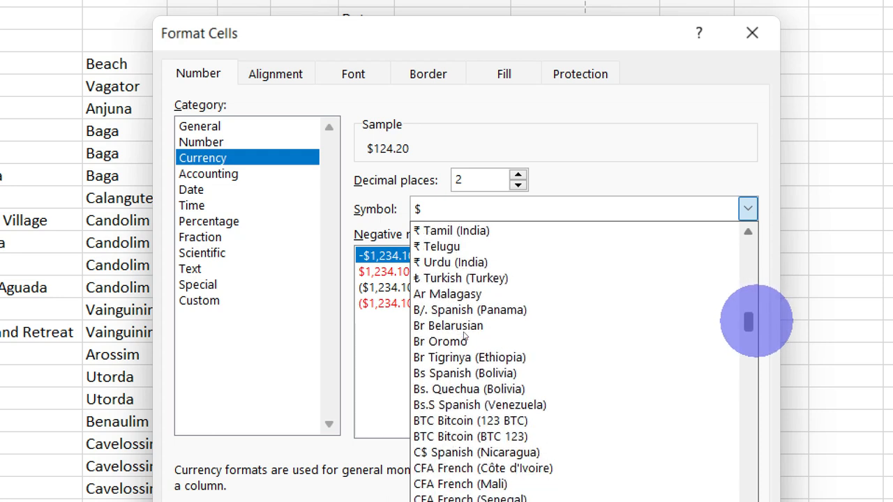
scroll(466, 342, "down", 14)
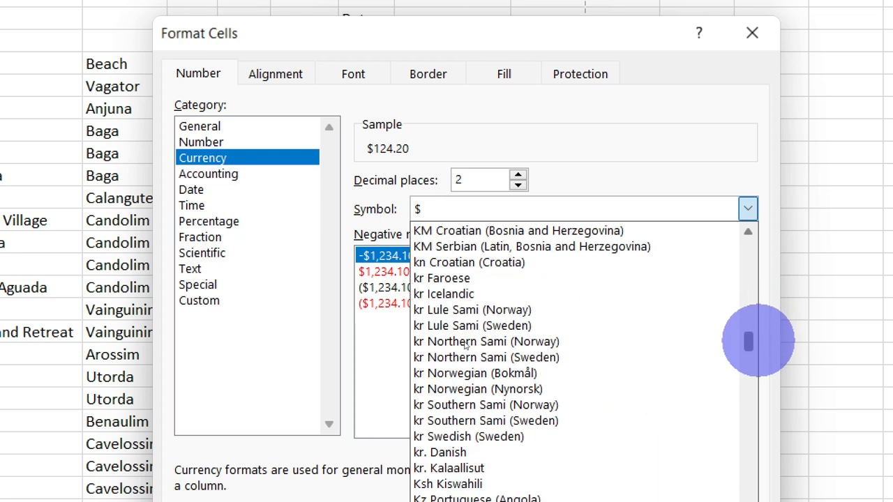
scroll(466, 342, "up", 12)
scroll(466, 342, "up", 16)
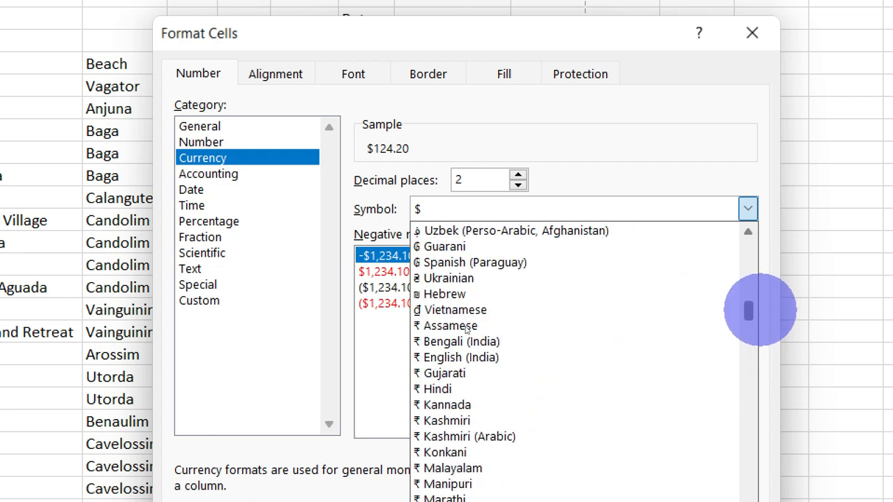
left_click(298, 354)
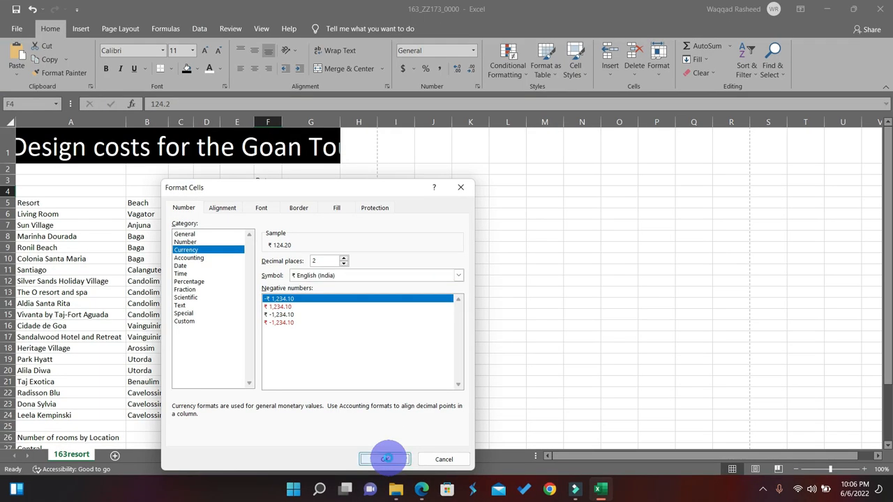
left_click(385, 459)
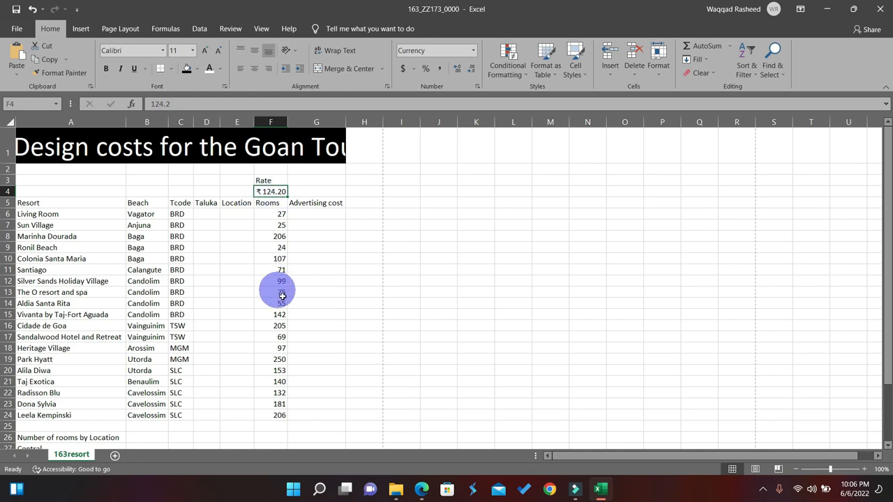
- Read question 17 in the question paper, highlight the word "Resort" there, and return to the workbook
left_click(423, 488)
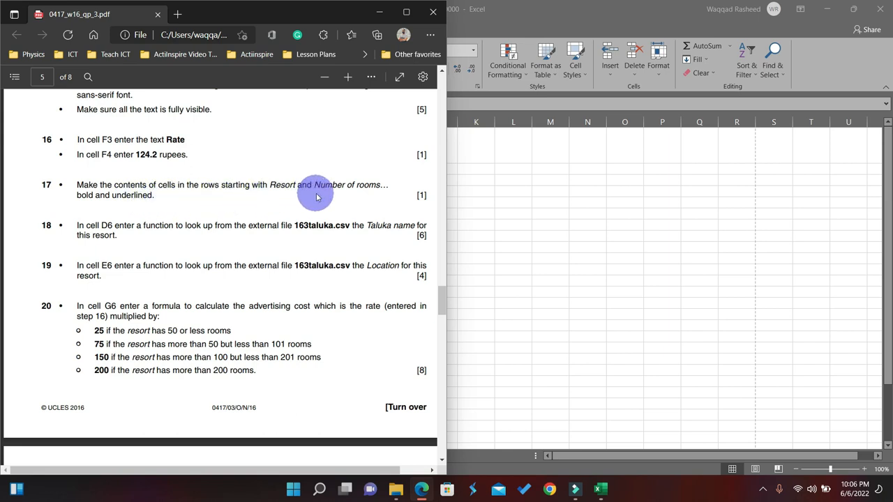
left_click_drag(272, 184, 293, 186)
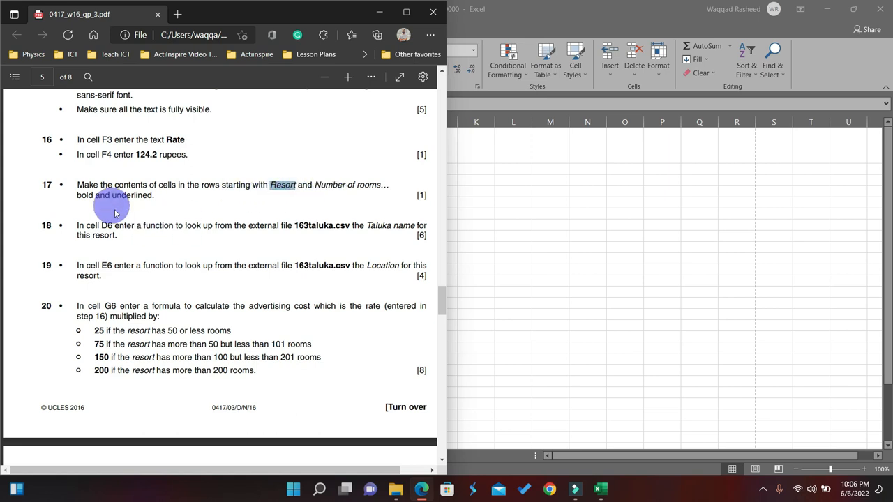
left_click(375, 13)
left_click(105, 270)
- Make the heading row starting with "Resort", cells A5 to G5, bold and underlined
left_click(29, 203)
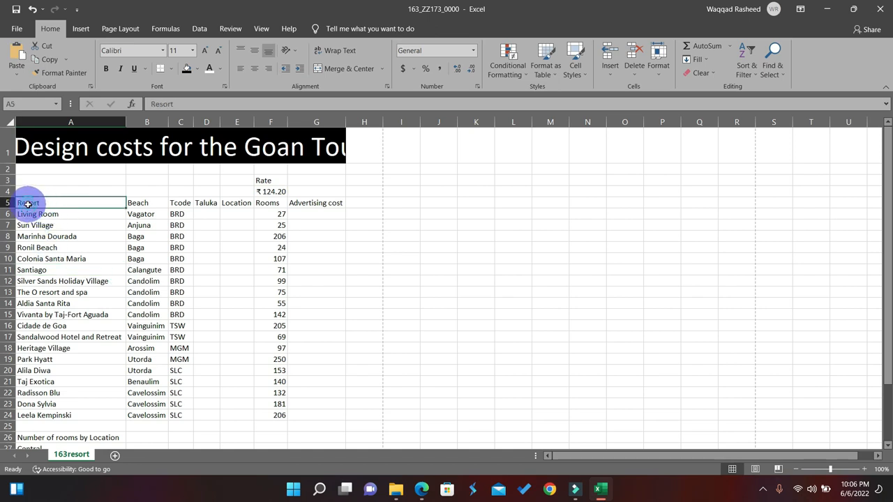
left_click_drag(24, 204, 307, 204)
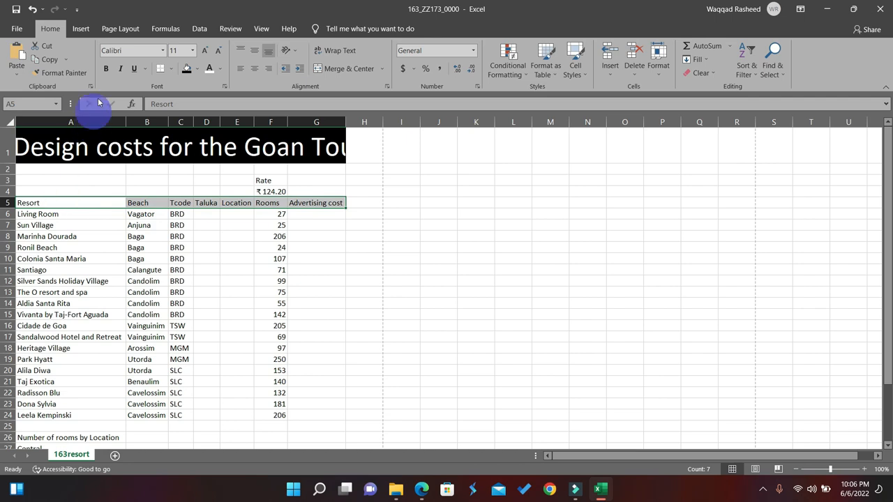
key("ctrl+q")
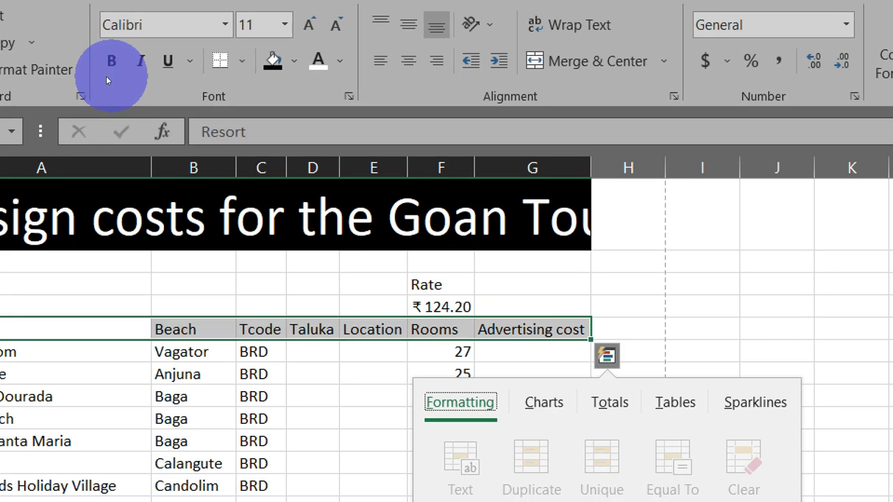
left_click(107, 69)
left_click(194, 67)
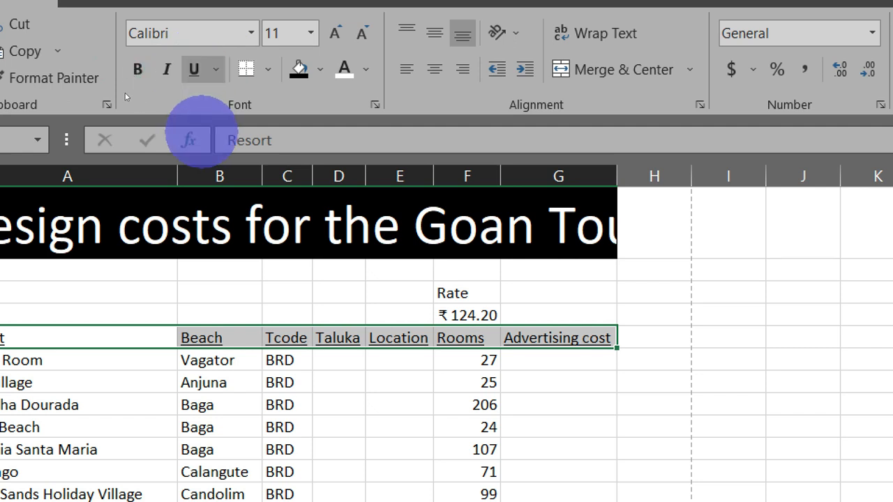
left_click(137, 69)
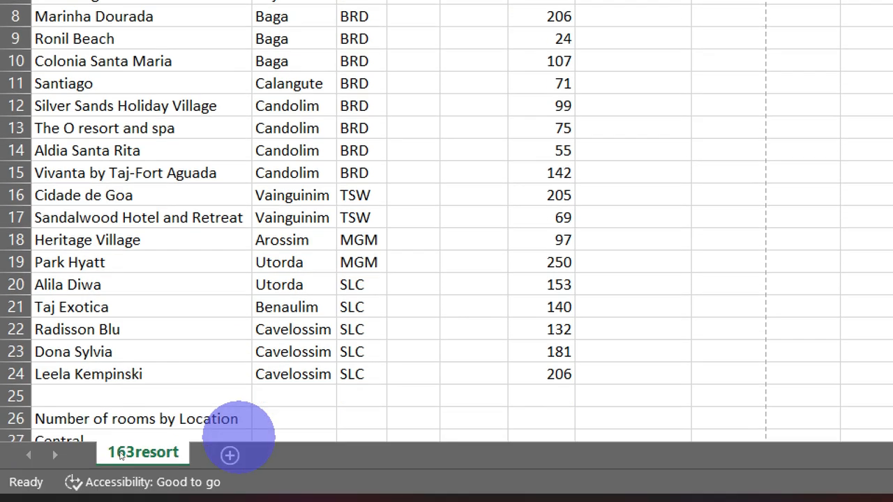
- Make the "Number of rooms by Location" heading in cell A26 bold and underlined, and check both heading rows
scroll(79, 391, "down", 2)
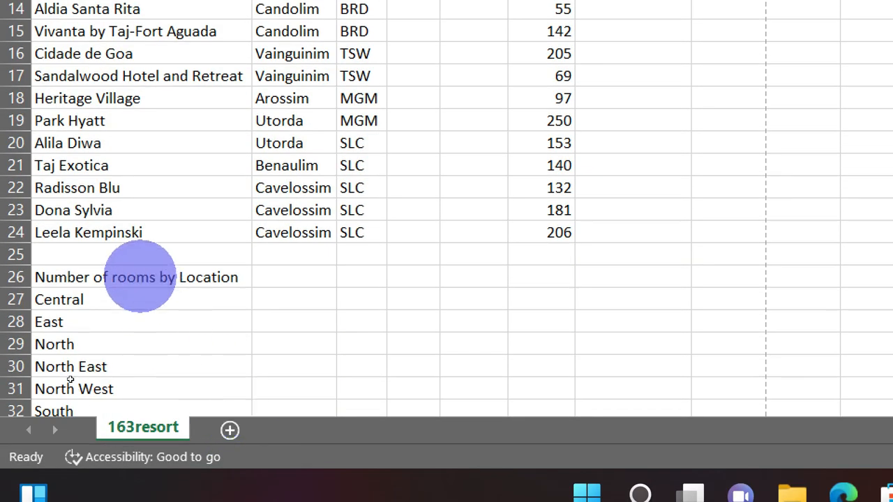
left_click(122, 277)
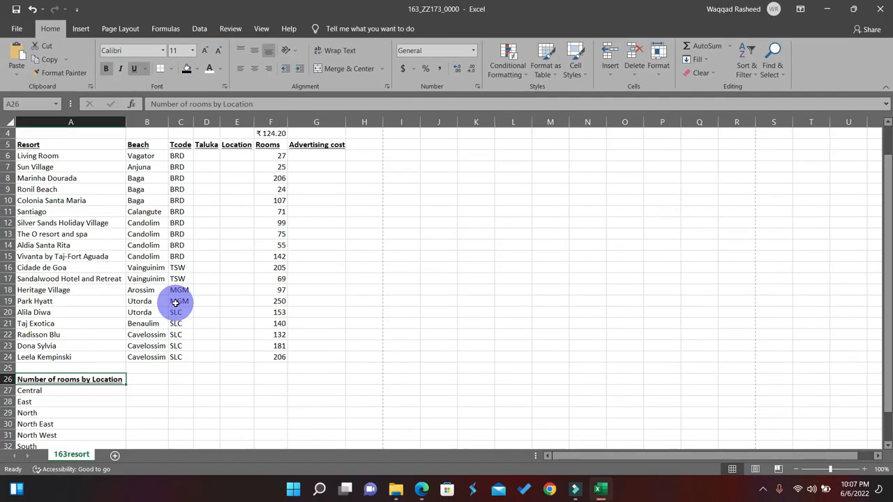
left_click(7, 144)
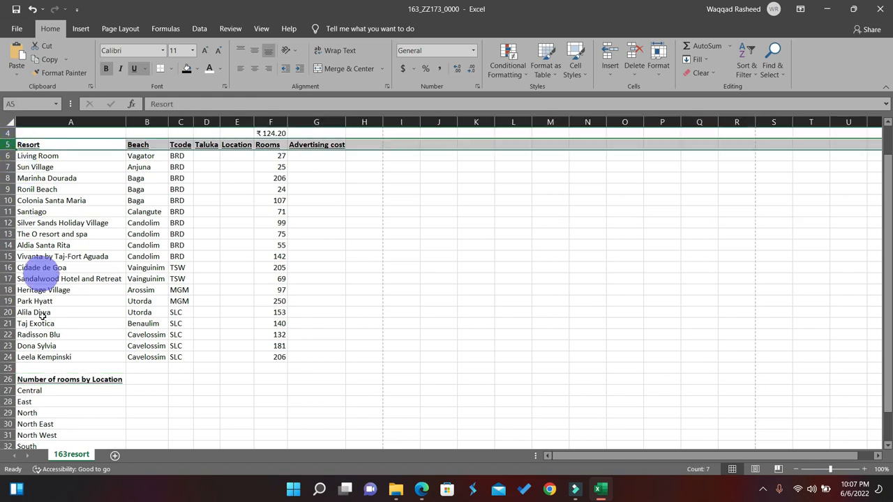
left_click(7, 378)
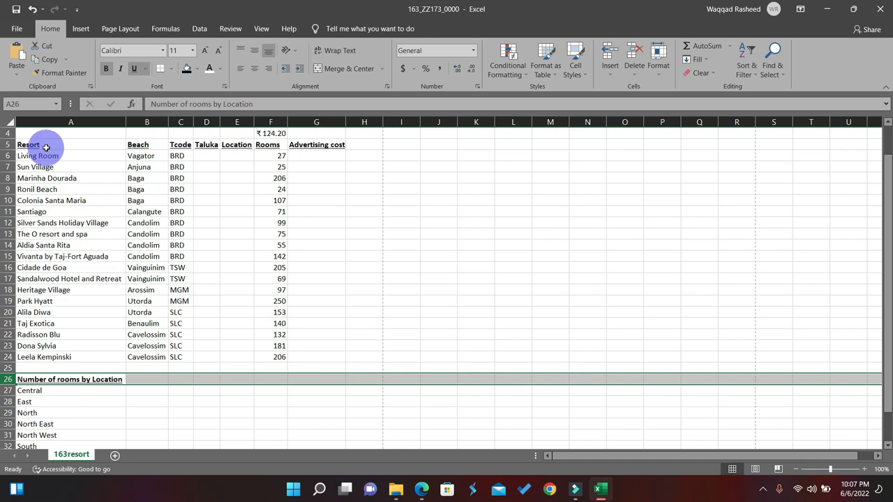
scroll(202, 219, "up", 1)
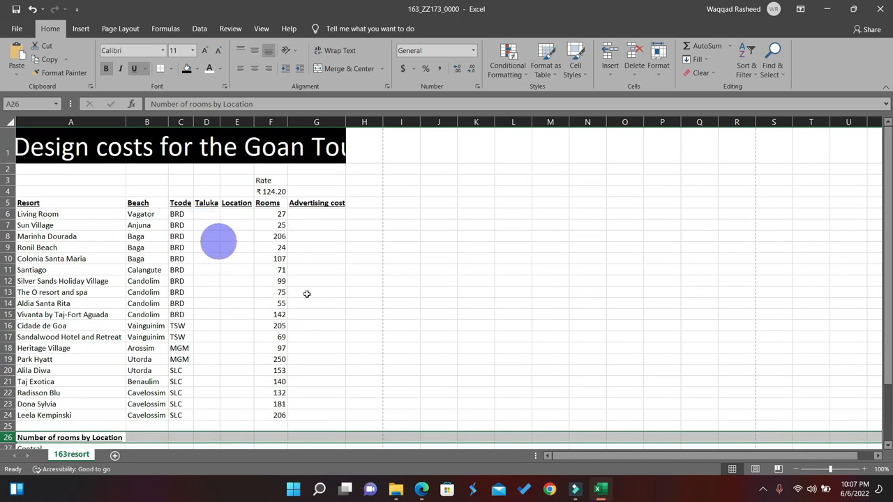
- Read questions 18 to 20 in the question paper, highlight the file name 163taluka.csv, and return to the workbook
left_click(422, 487)
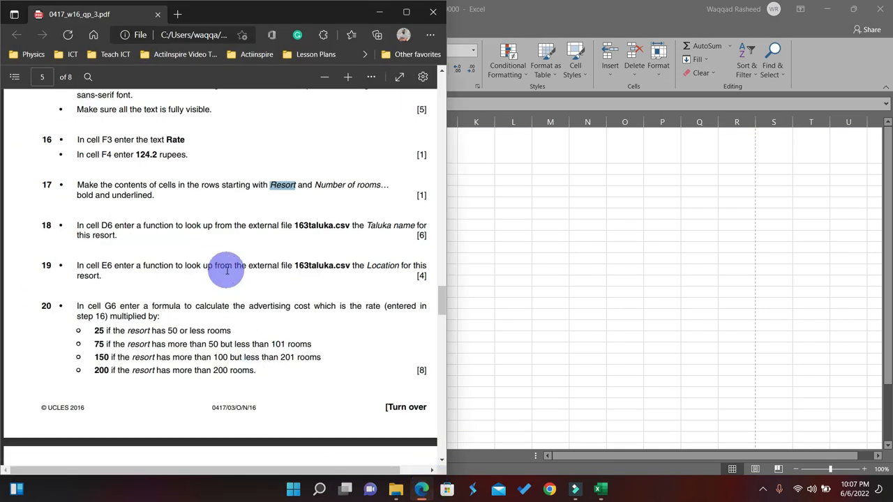
scroll(230, 270, "down", 1)
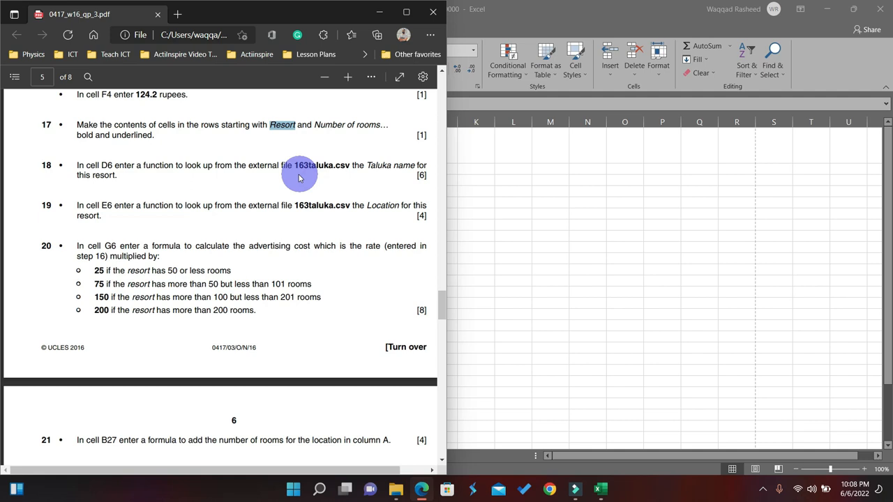
double_click(319, 168)
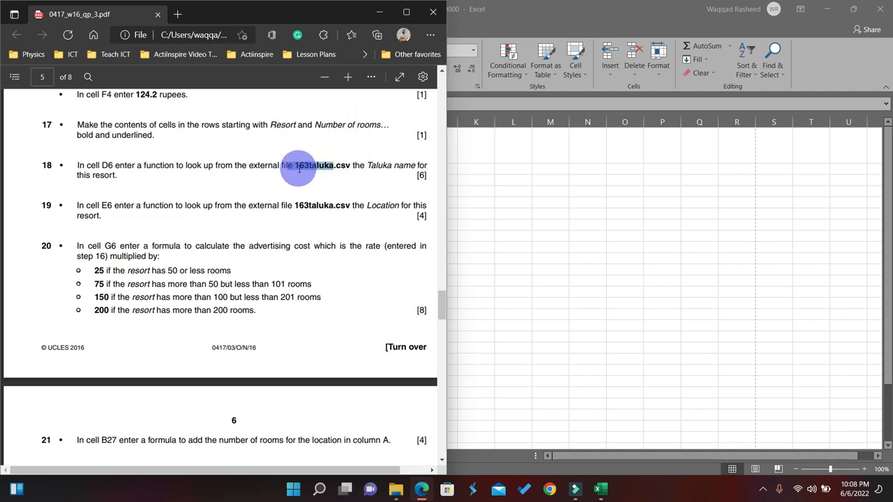
left_click_drag(295, 168, 347, 167)
left_click(598, 239)
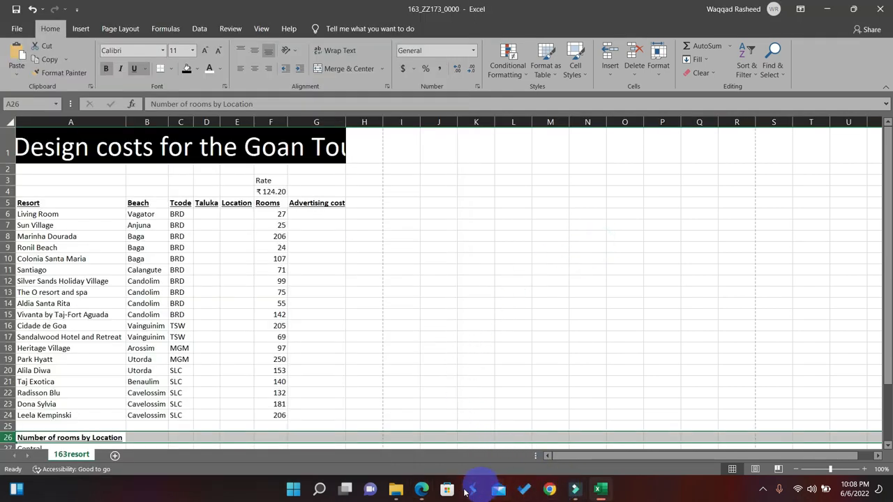
- Open the 163taluka file from the 0417_w16_sf_03 folder
left_click(396, 490)
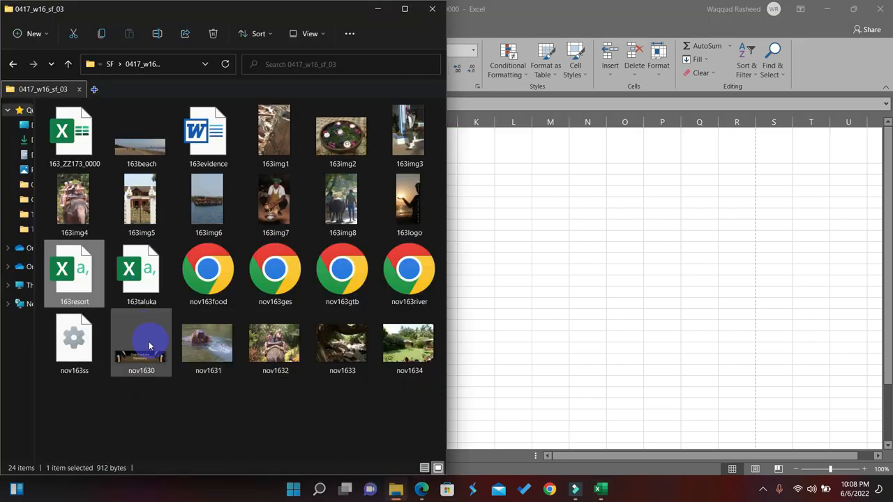
left_click(139, 282)
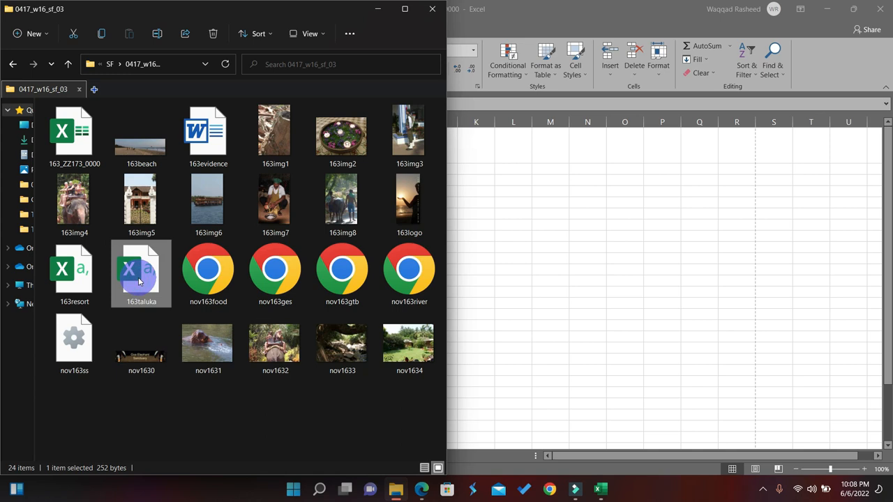
double_click(138, 277)
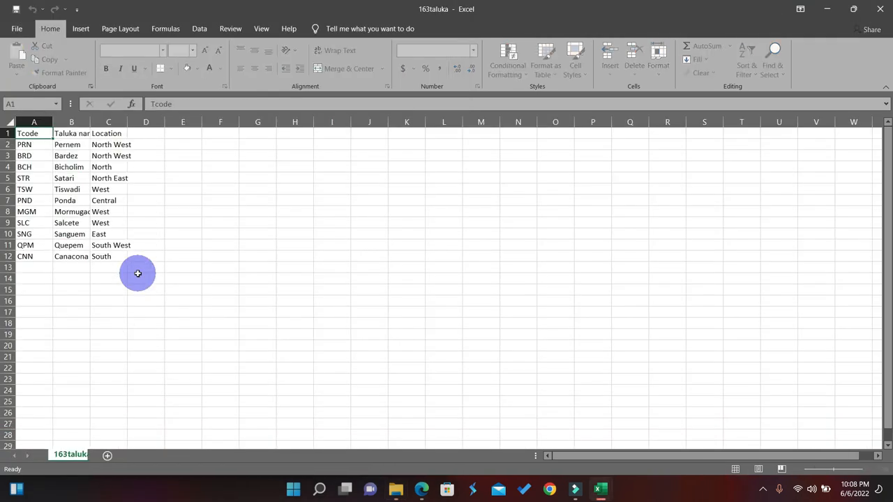
- Auto-fit all column widths in the 163taluka sheet so the Tcode, Taluka name and Location entries fit
left_click(133, 204)
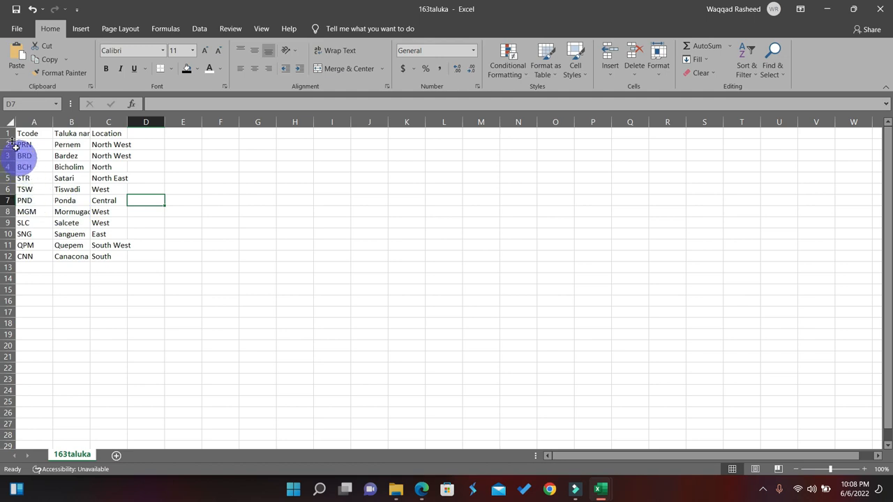
left_click(8, 122)
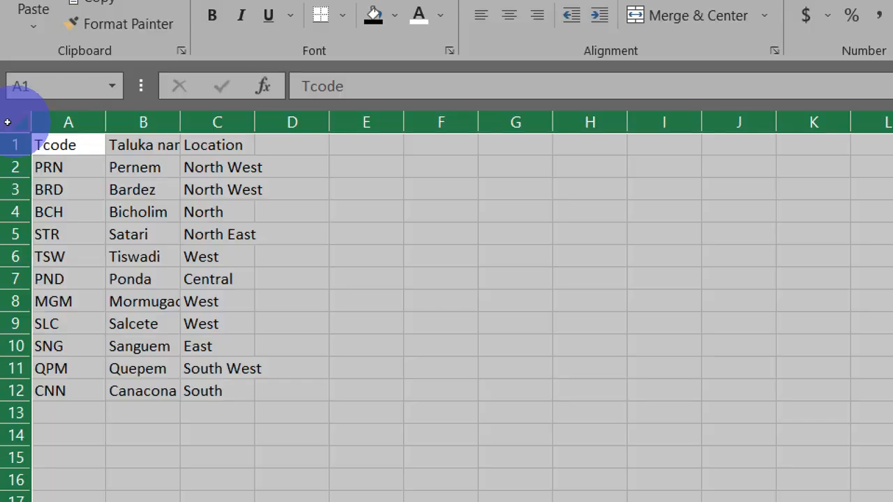
left_click(8, 122)
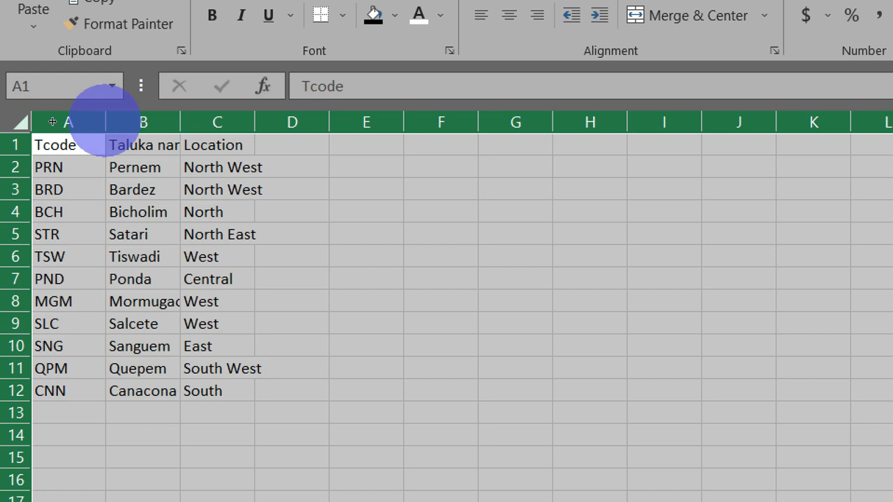
double_click(105, 122)
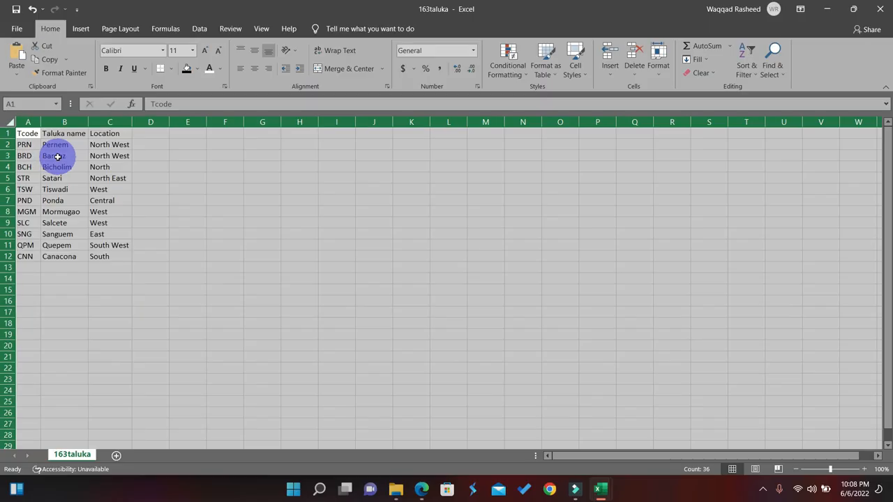
left_click(174, 219)
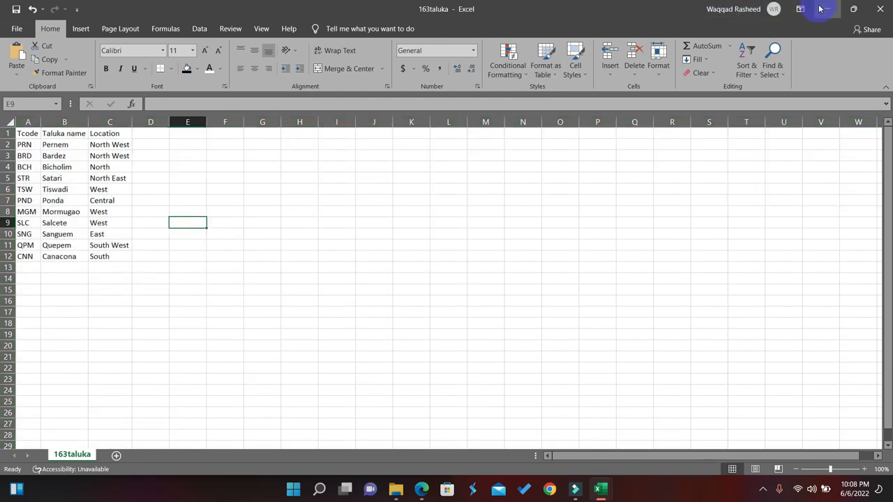
- Arrange the 163_ZZ173_0000 and 163taluka workbooks side by side and select cell D6 under Taluka
key("super+Right")
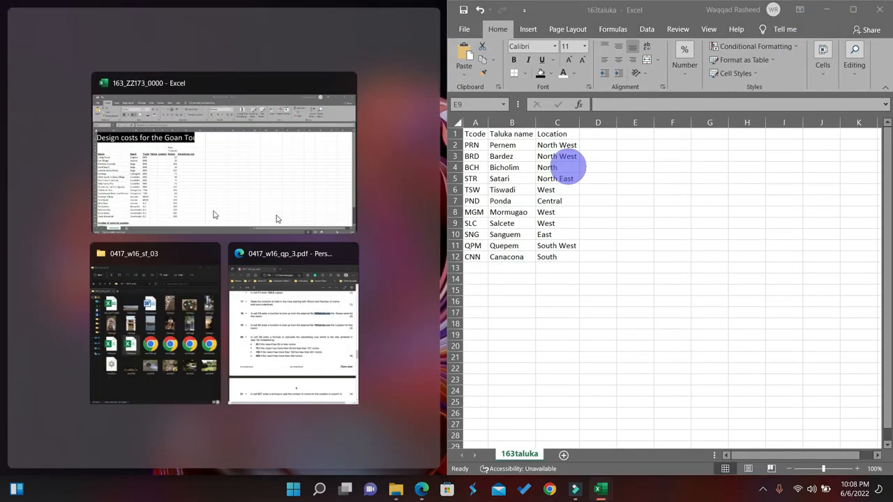
left_click(213, 175)
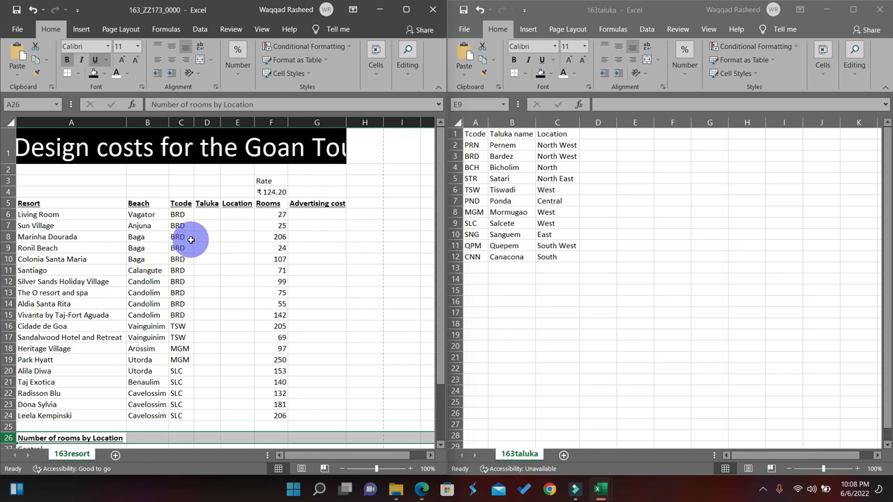
left_click(210, 214)
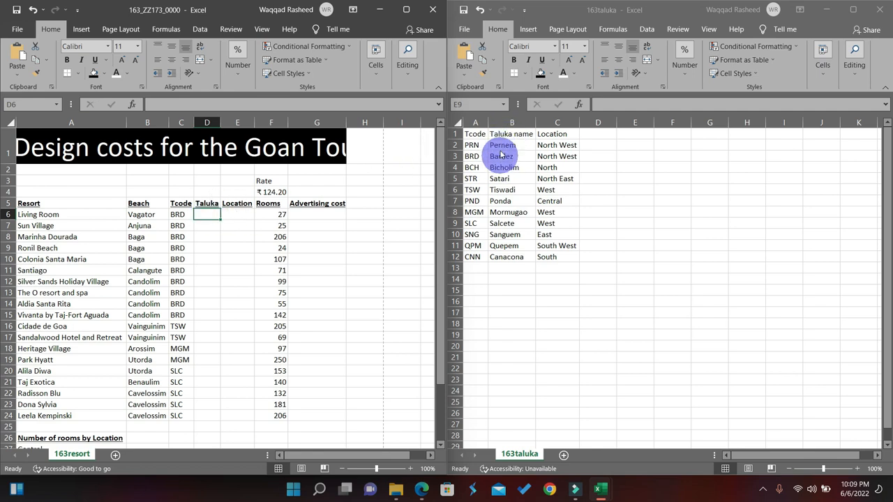
- Compare the Tcode in cell C6 with the matching Tcode and Taluka name in the 163taluka sheet
left_click(180, 216)
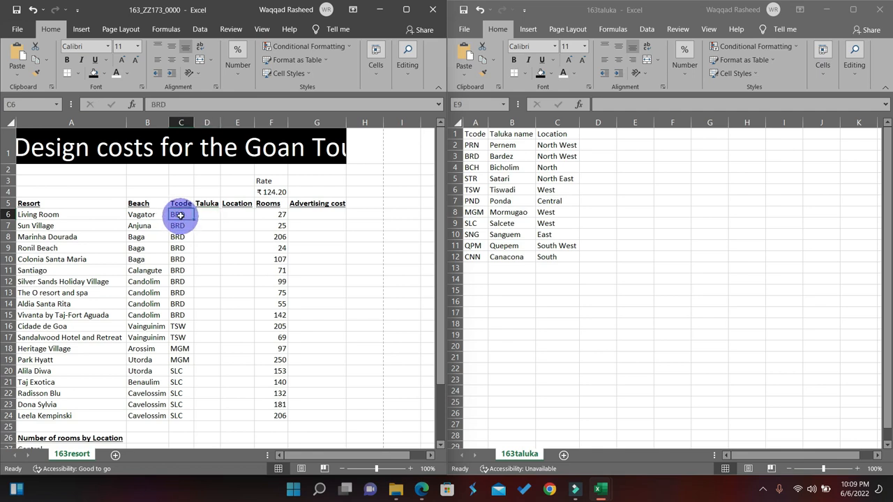
left_click(471, 155)
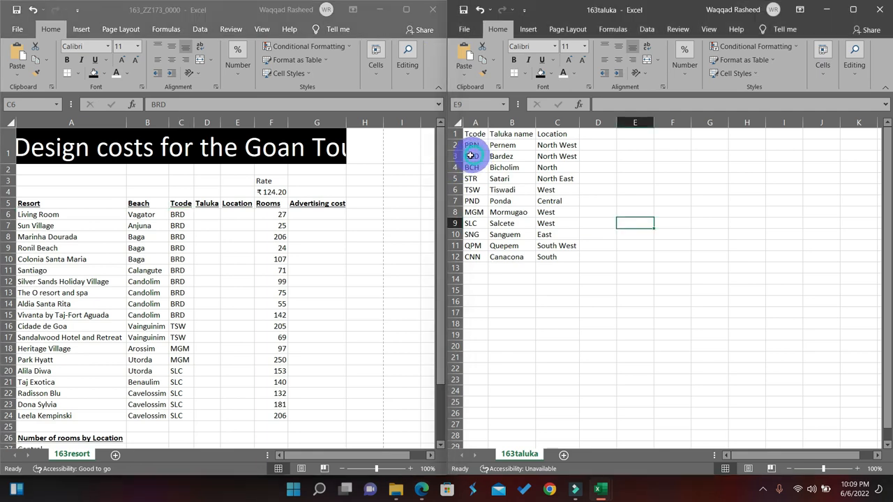
left_click(471, 155)
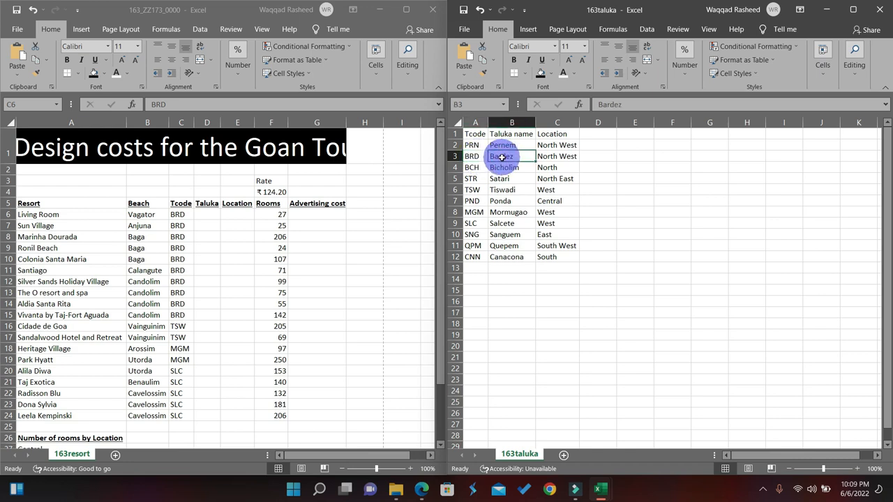
left_click(182, 215)
left_click(482, 138)
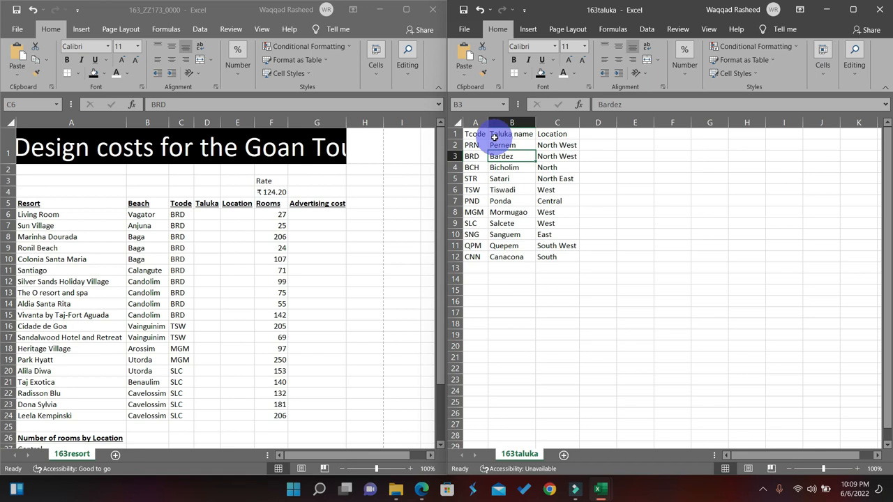
- Start a VLOOKUP function in cell D6 under Taluka with the Tcode in cell C6 as the lookup value
left_click(209, 215)
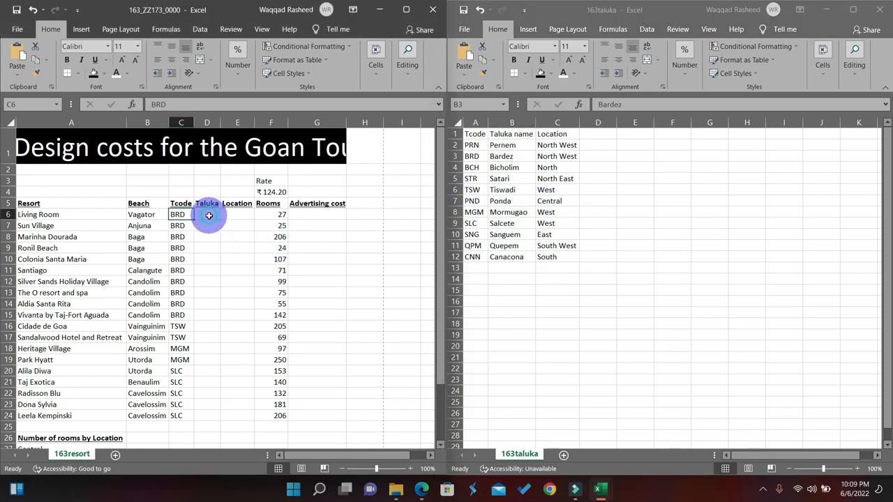
left_click(208, 216)
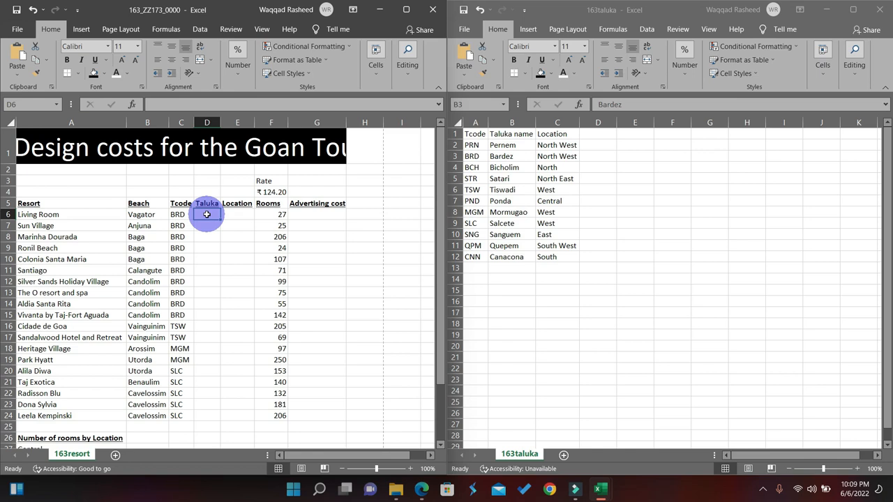
type("=")
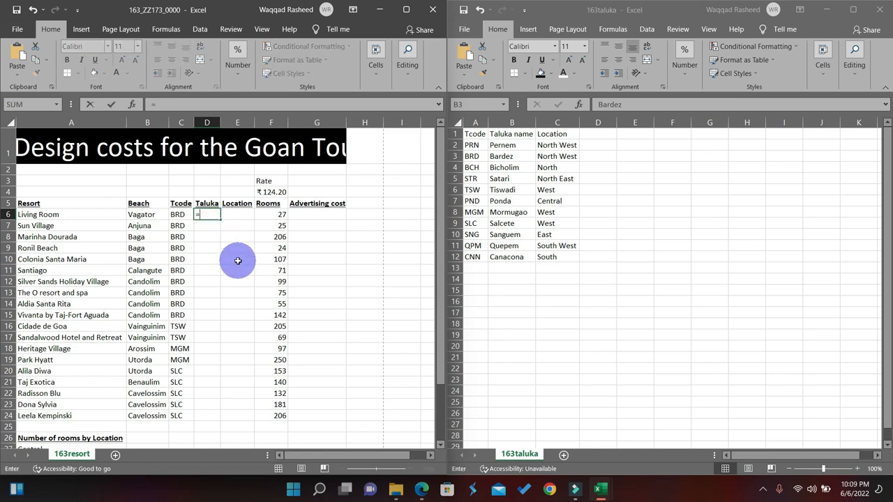
type("v")
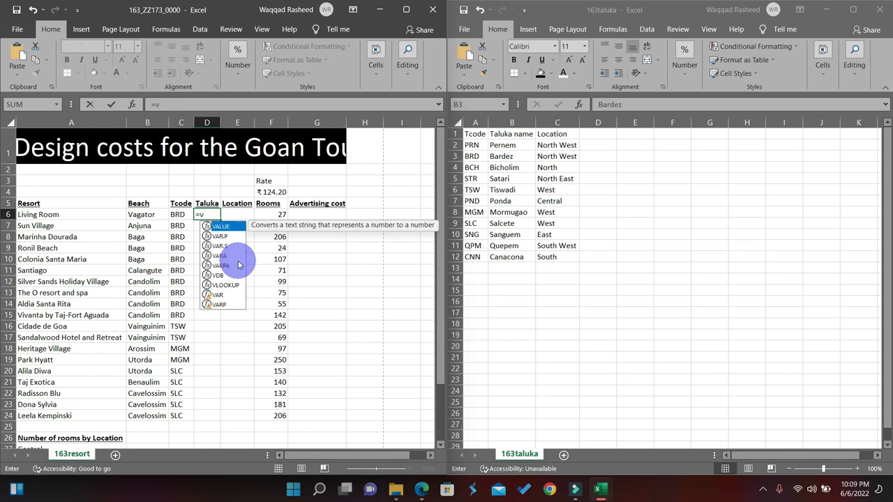
type("l")
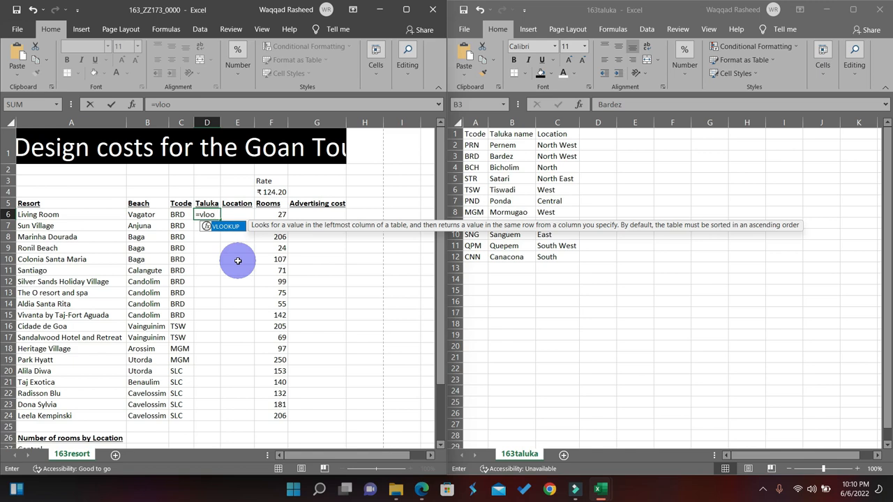
type("oo")
key("Tab")
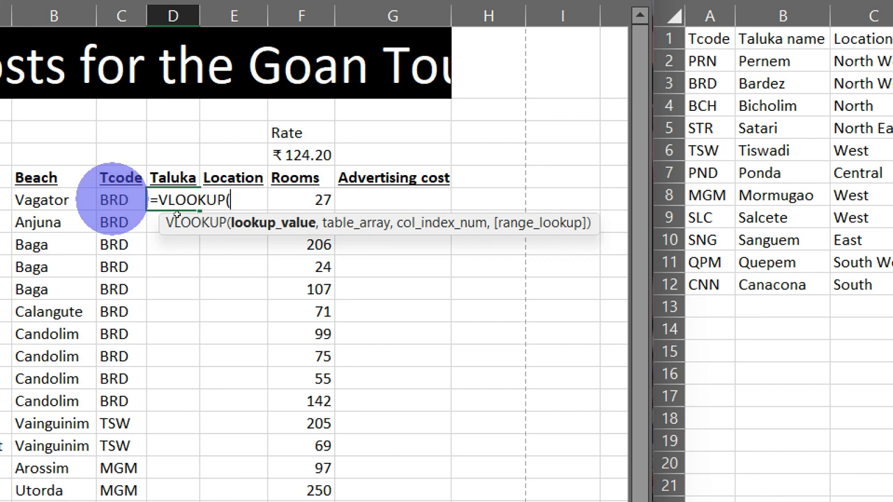
left_click(113, 200)
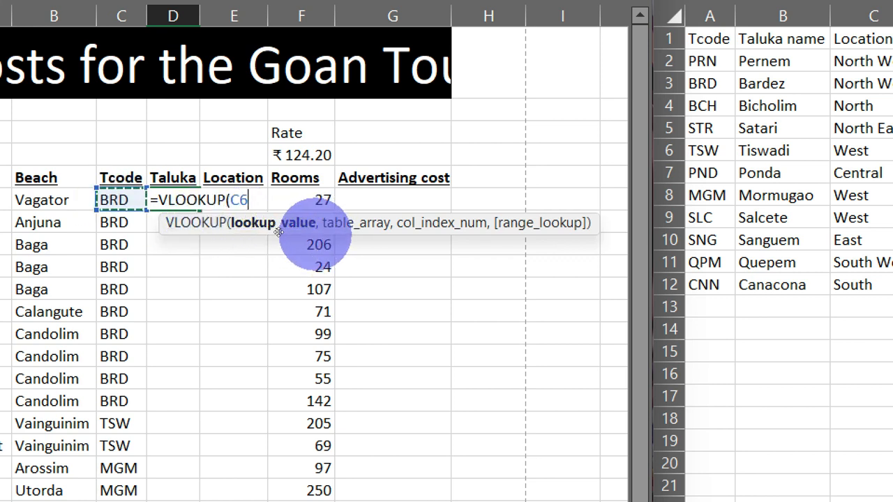
type(",")
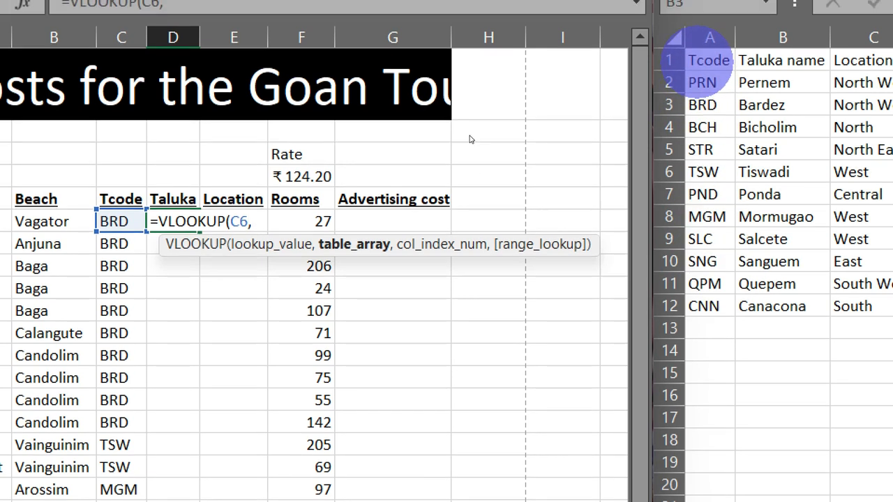
- Complete the D6 lookup with table array $A$1:$B$12 from 163taluka.csv, column index 2 and range lookup 0
left_click_drag(709, 61, 758, 298)
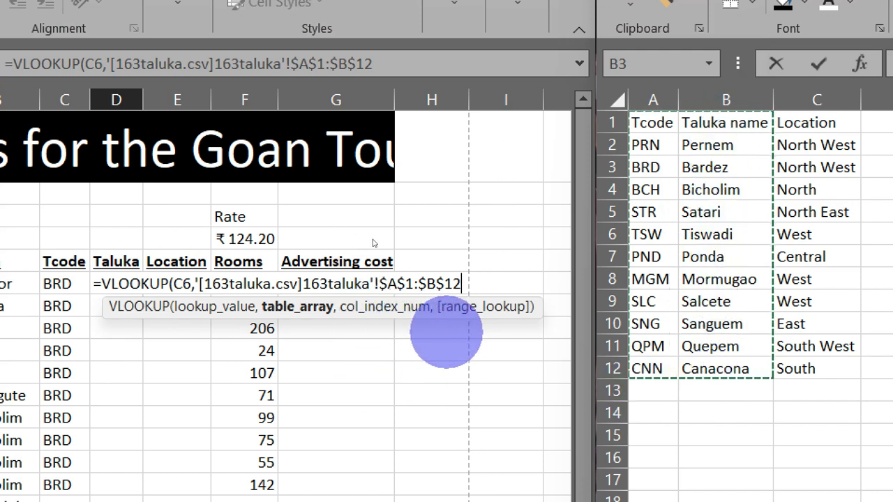
type(",")
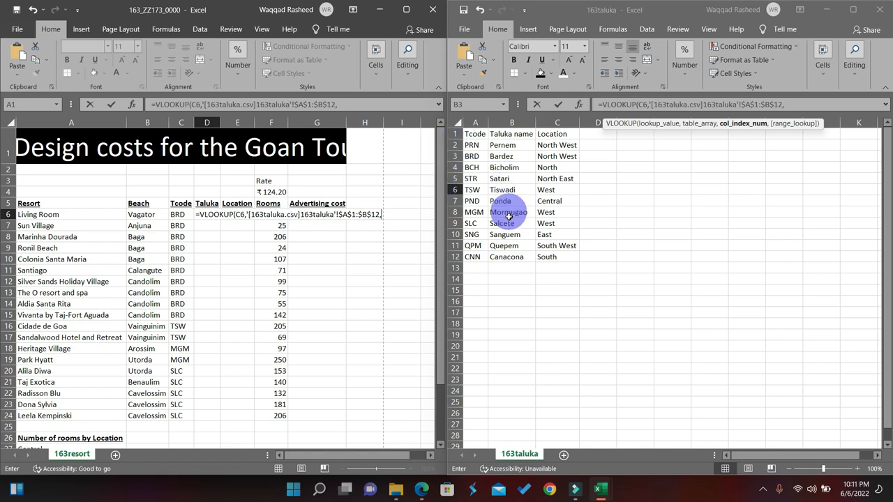
left_click(798, 106)
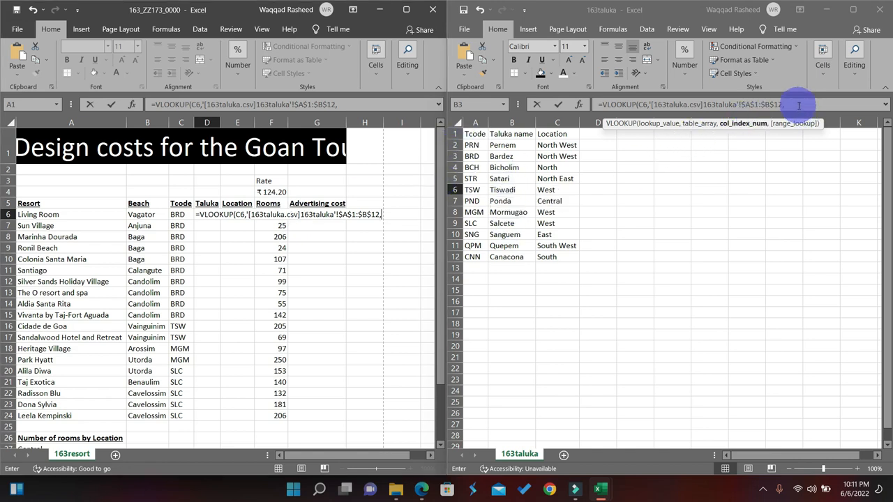
left_click(795, 105)
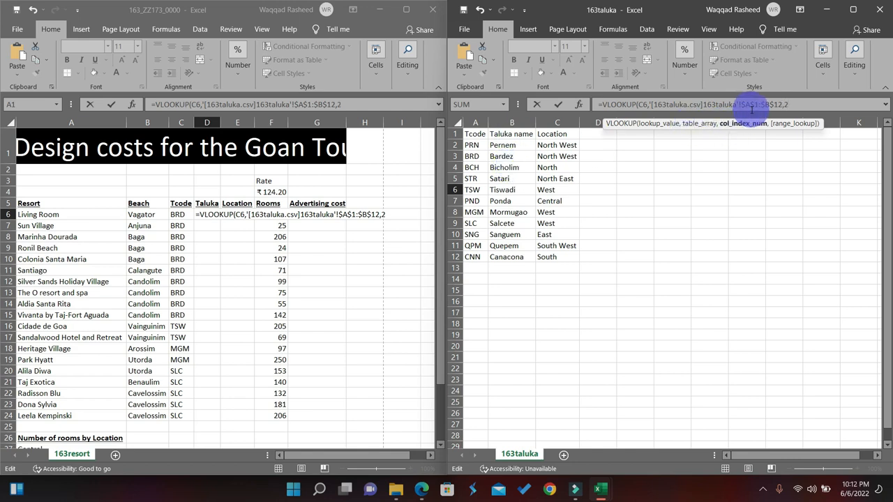
type(",0")
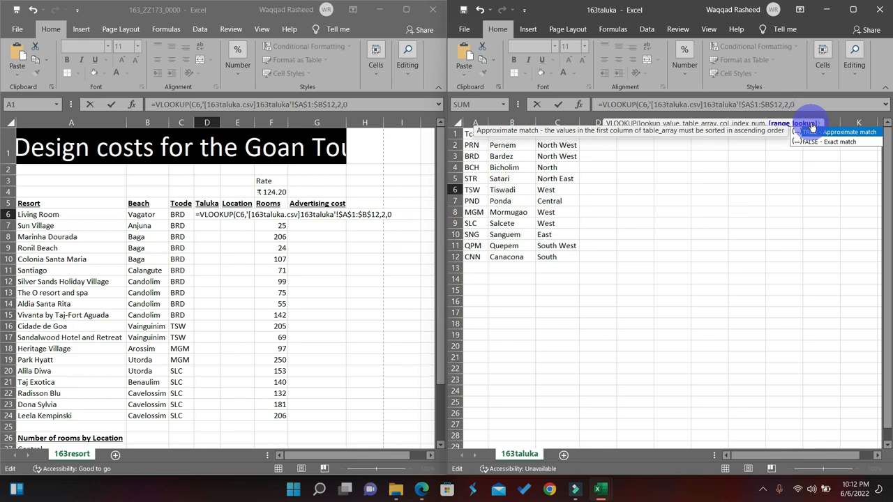
type(")")
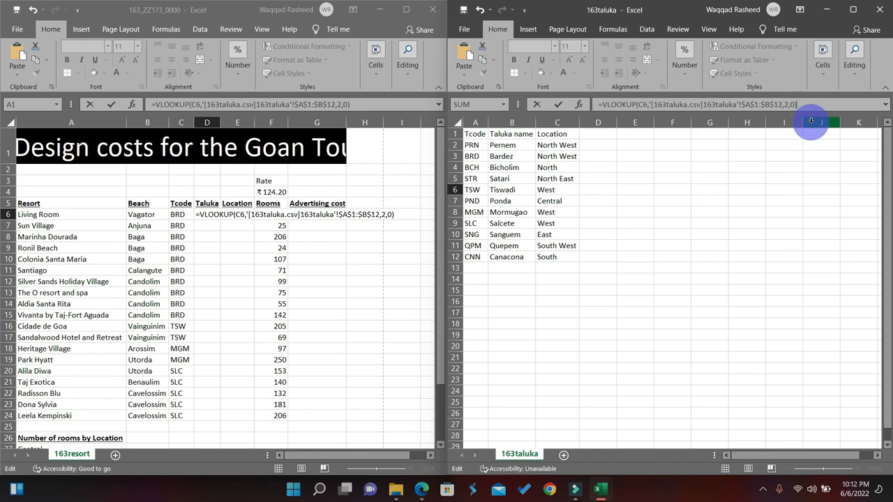
key("Return")
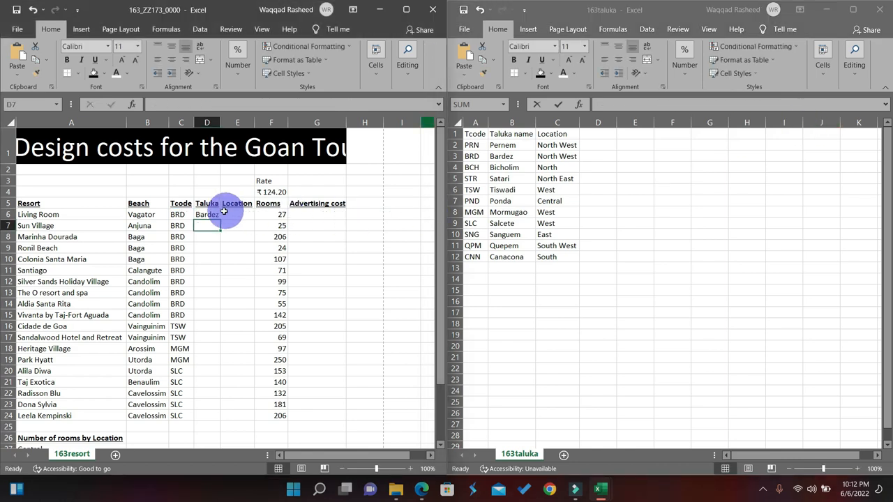
left_click(213, 215)
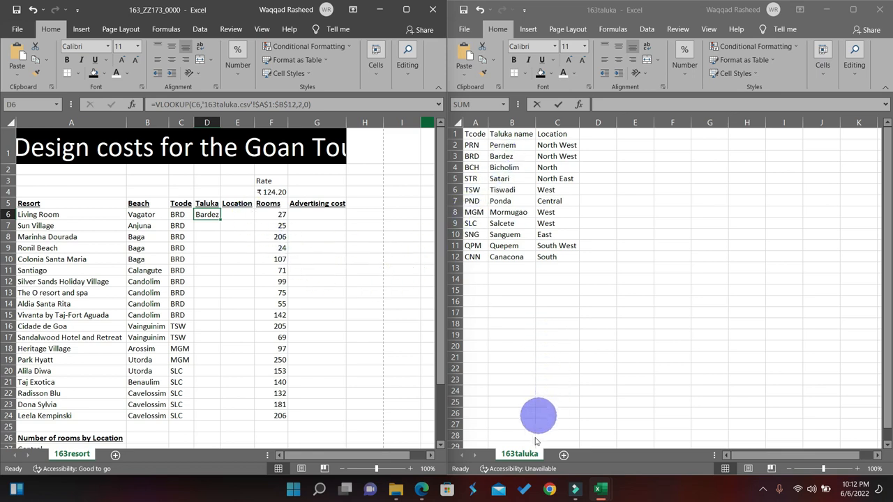
- Read question 19 in 0417_w16_qp_3.pdf and examine the Tcode, Taluka name and Location columns in the 163taluka workbook
left_click(422, 490)
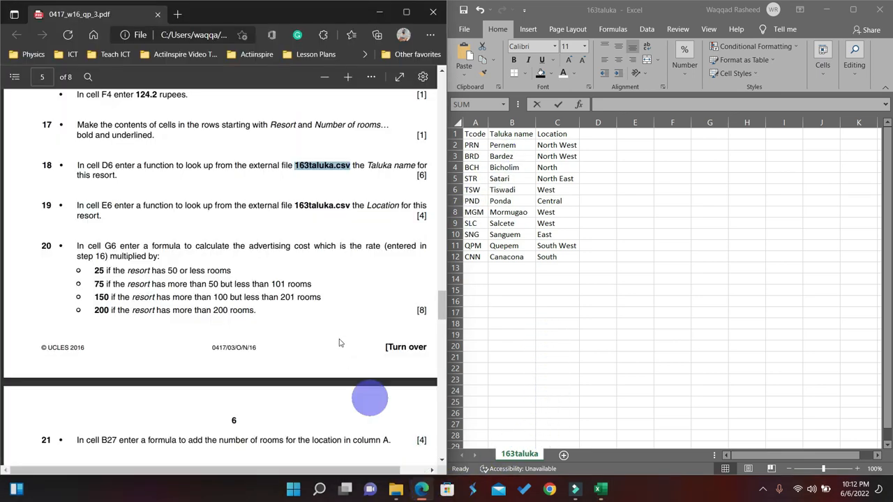
scroll(299, 251, "down", 2)
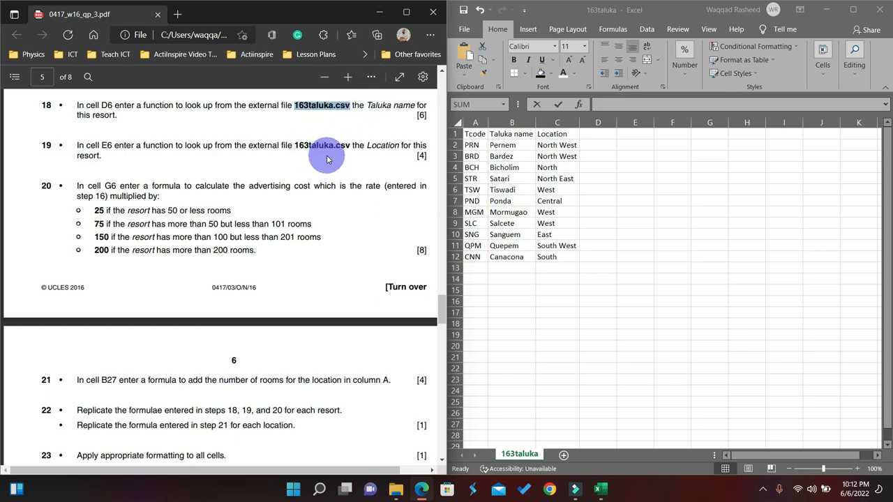
left_click(381, 13)
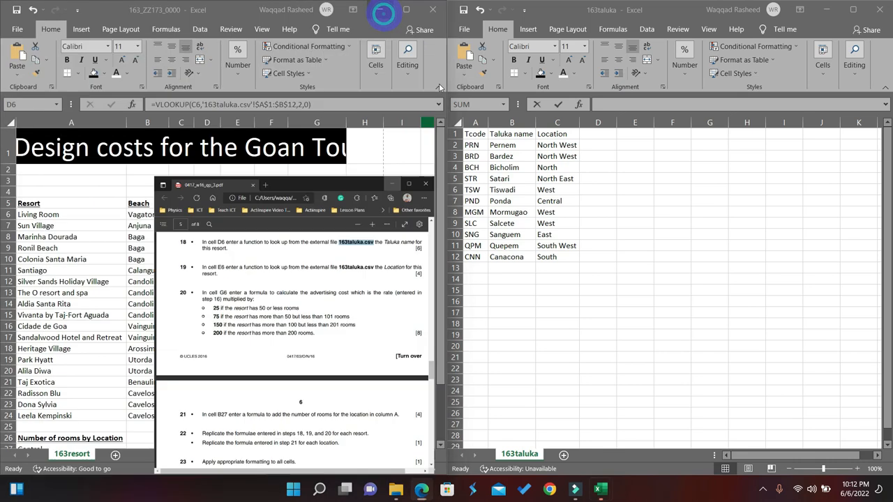
left_click(475, 134)
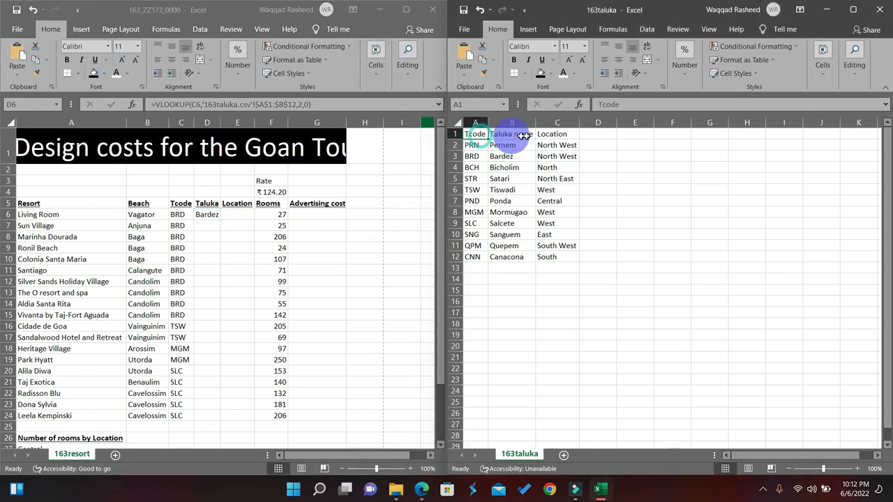
left_click(549, 133)
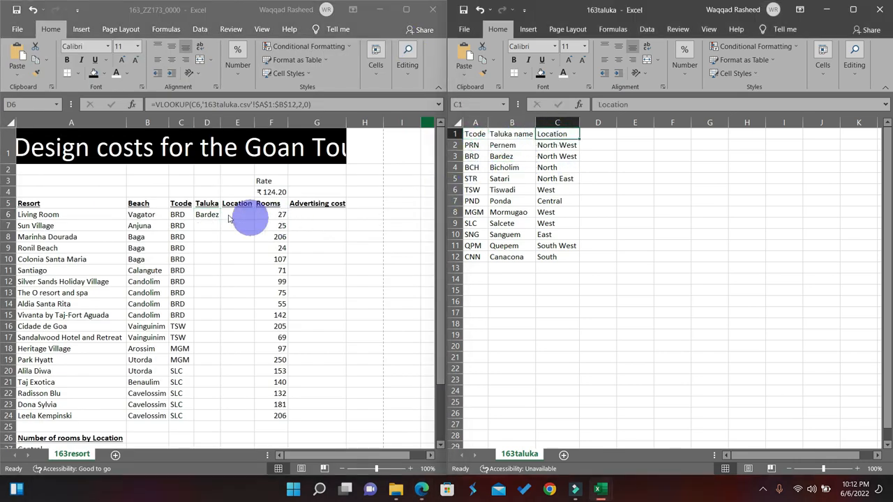
left_click(513, 122)
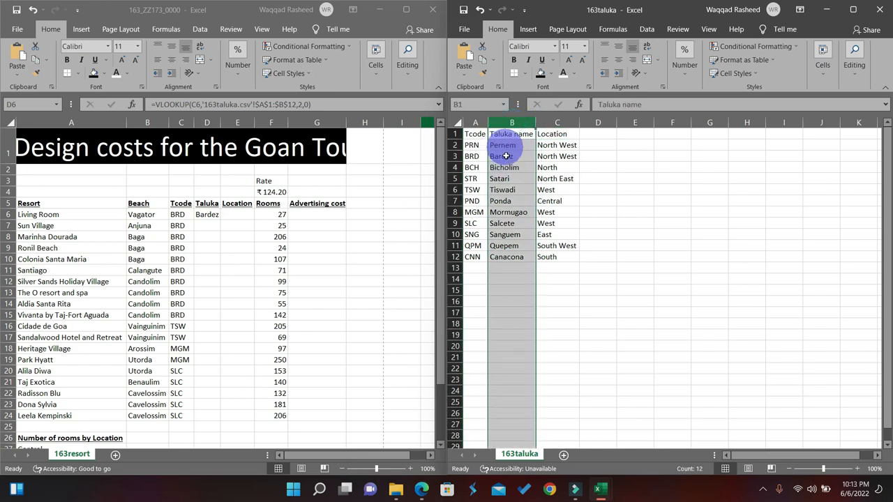
left_click(553, 123)
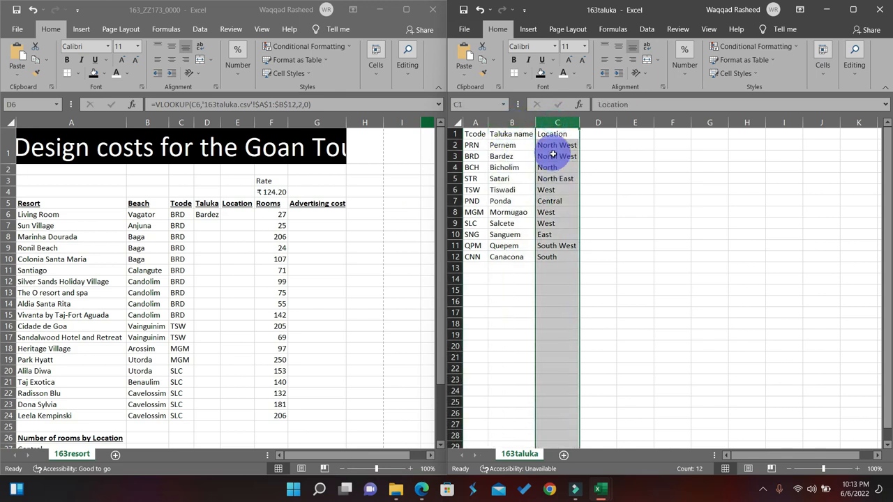
left_click(474, 122)
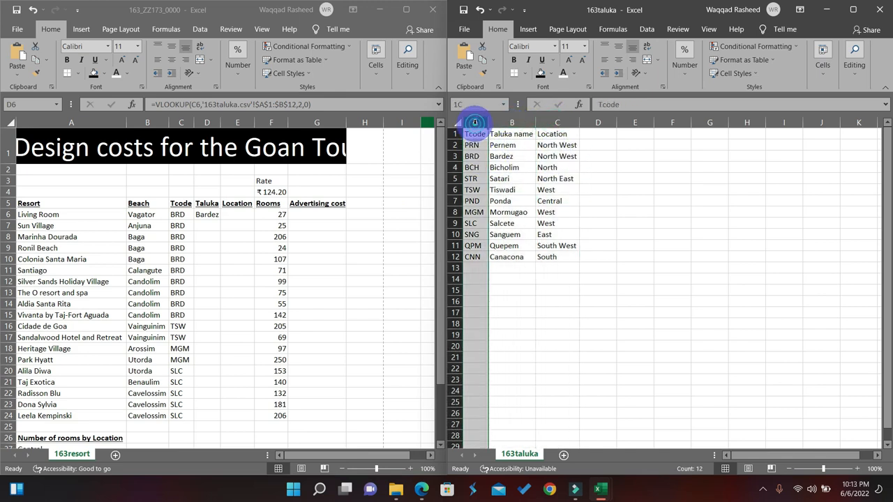
left_click(549, 124)
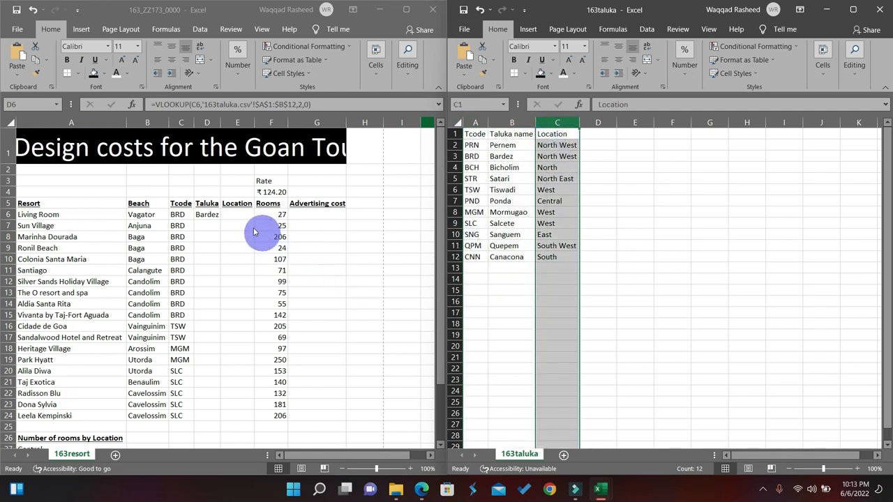
- Start a VLOOKUP function in cell E6 under Location with the Tcode in cell C6 as the lookup value
left_click(230, 217)
left_click(235, 214)
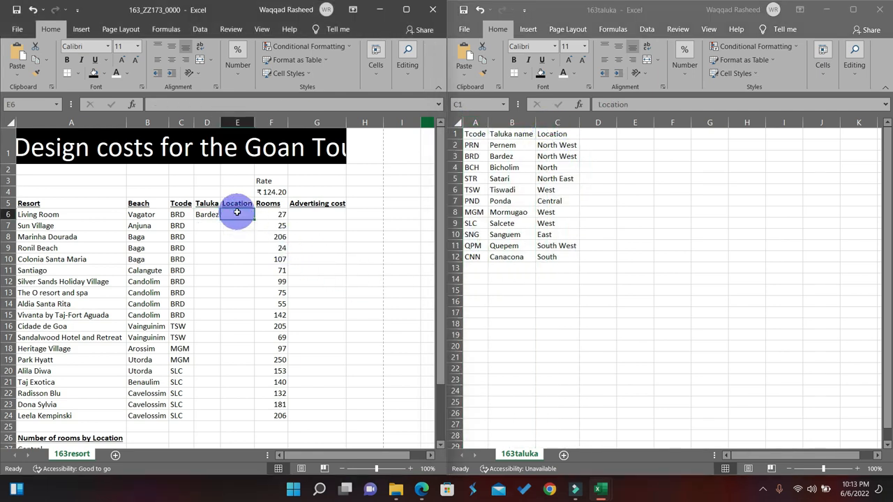
type("=vl")
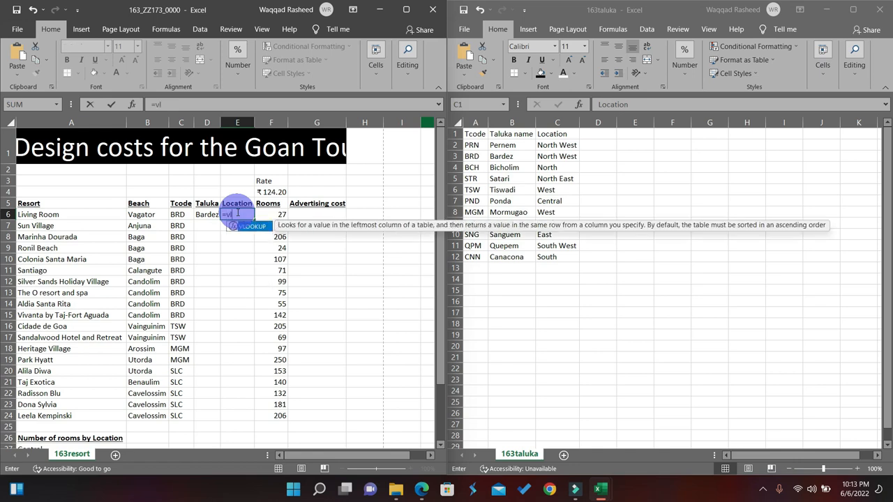
key("Tab")
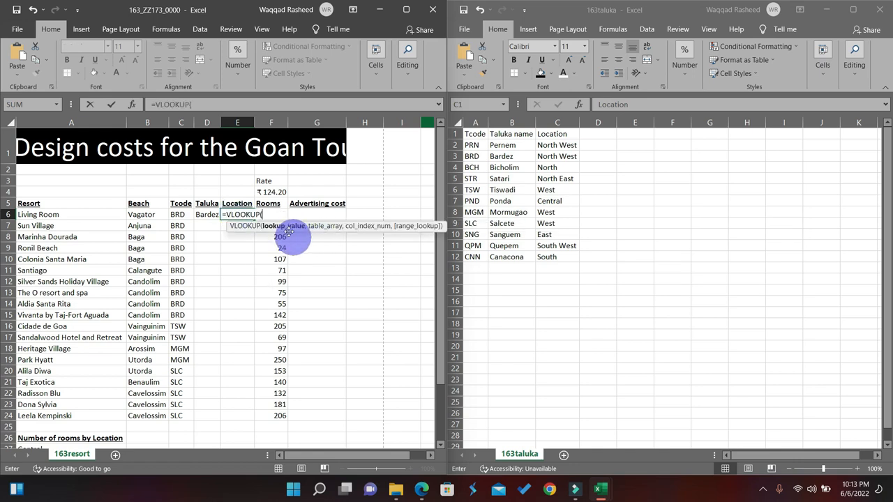
left_click(177, 216)
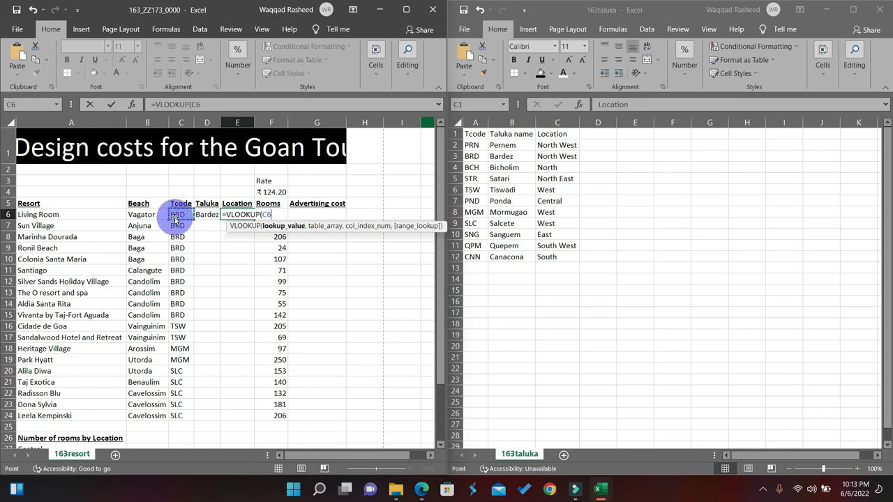
type(",")
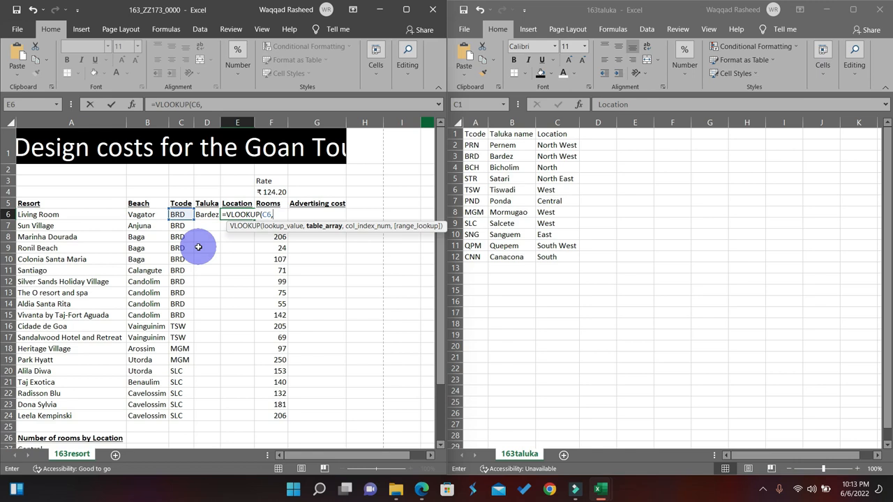
- Complete the E6 lookup with table array $A$1:$C$12 from 163taluka.csv, column index 3 and range lookup 0, and autofit column E's width
left_click(475, 134)
left_click_drag(475, 133, 544, 255)
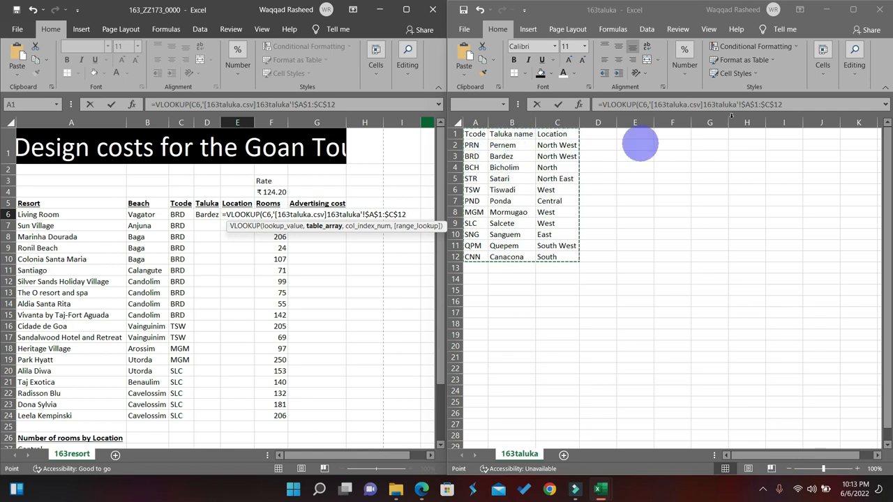
left_click(787, 105)
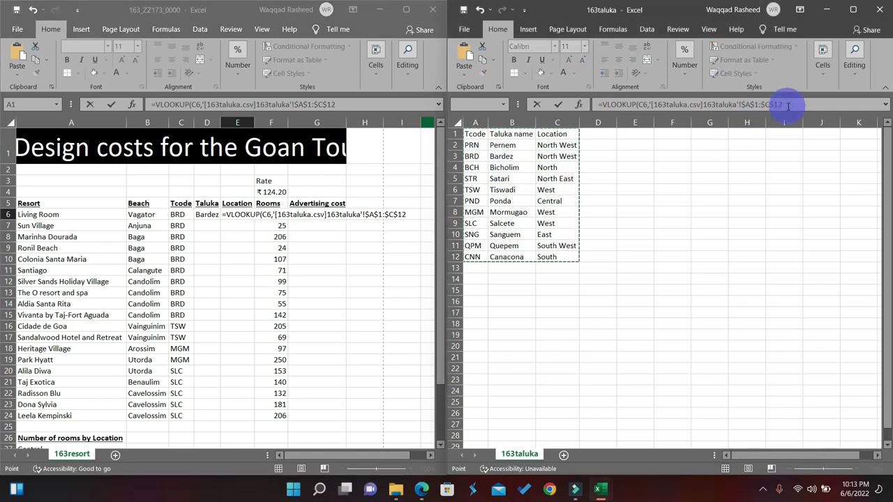
left_click(787, 104)
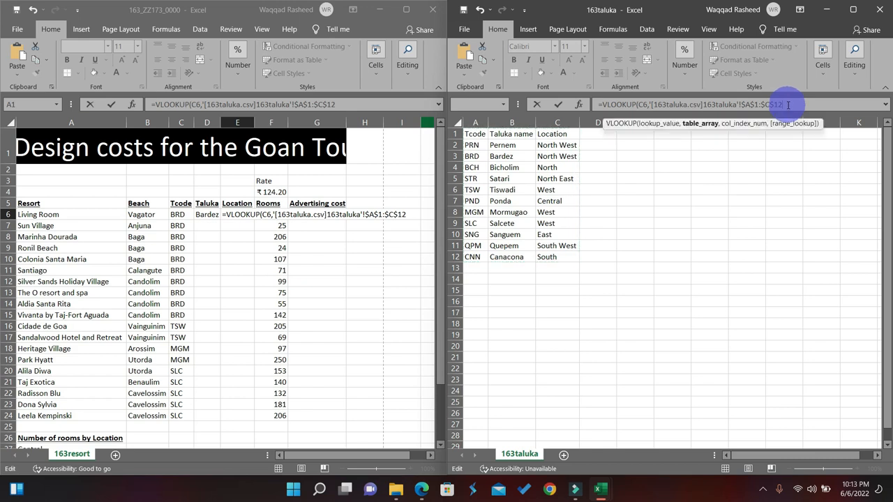
type(",3")
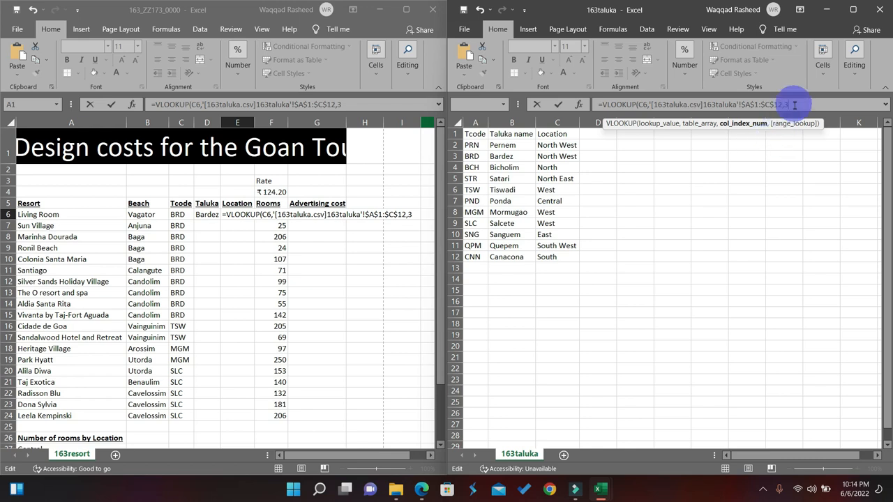
type(",0")
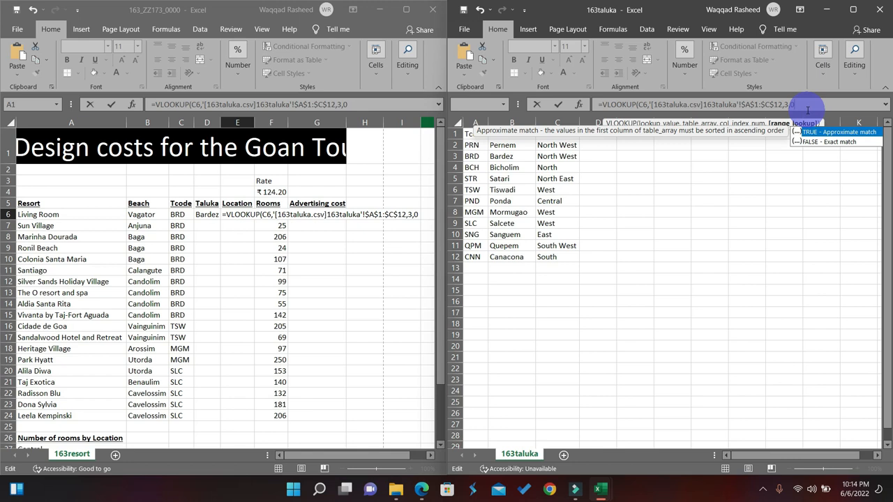
type(")")
key("Return")
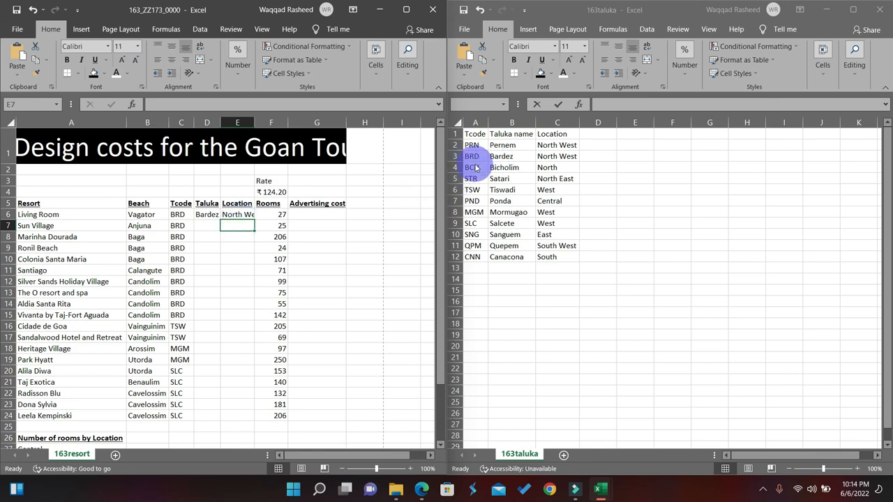
left_click(240, 215)
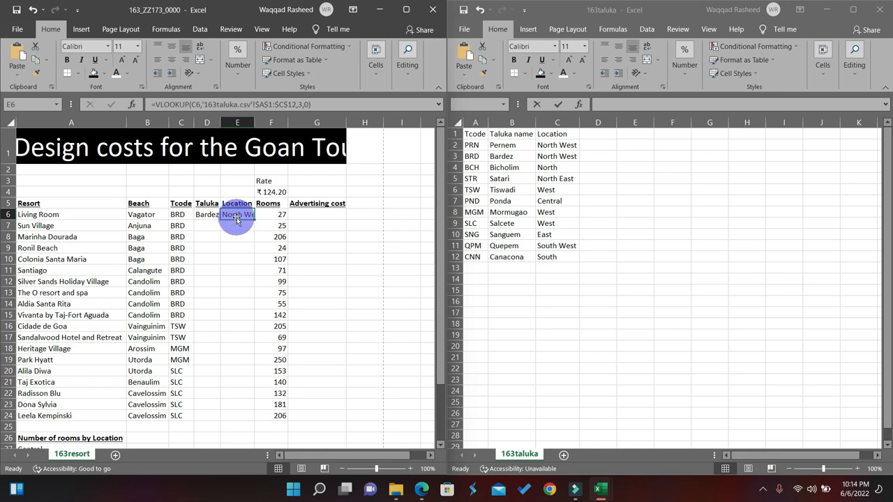
double_click(255, 123)
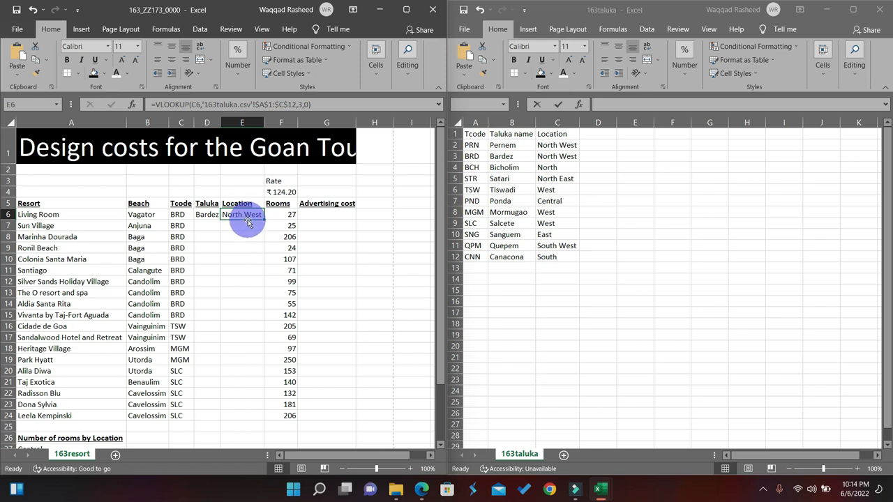
- Put the 163taluka workbook away and place 0417_w16_qp_3.pdf in Edge beside the 163_ZZ173_0000 workbook
left_click(823, 10)
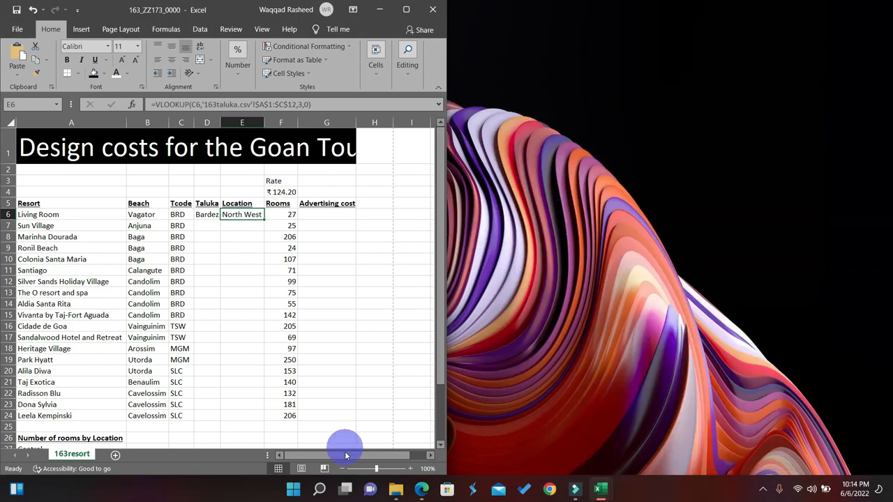
left_click(421, 489)
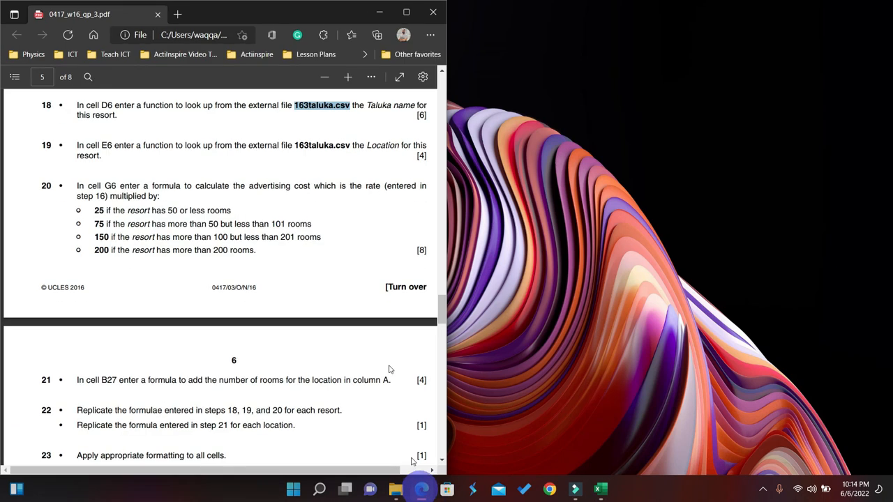
left_click(406, 12)
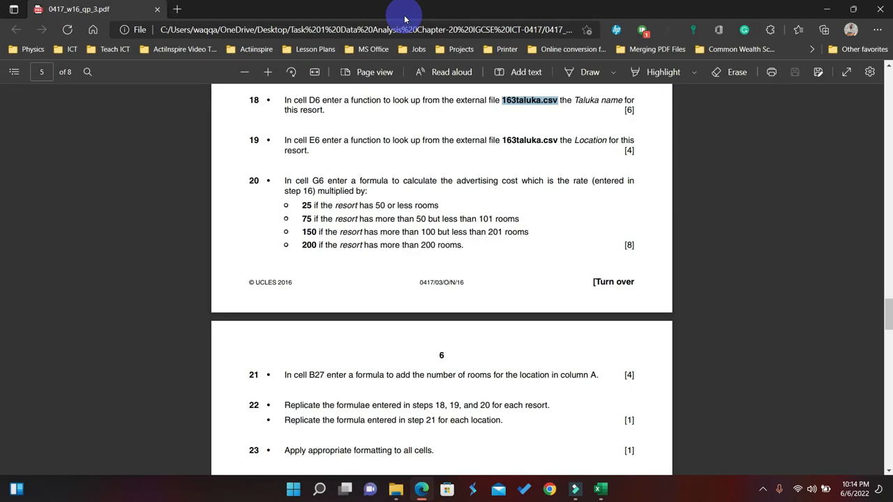
key("super+Right")
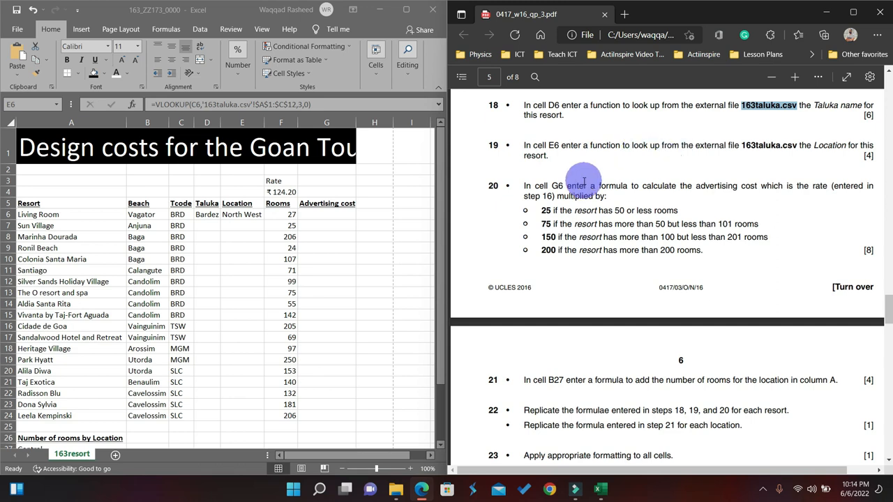
- Read question 20 in 0417_w16_qp_3.pdf and examine the room-count conditions and multipliers for the advertising cost in cell G6
scroll(583, 180, "down", 2)
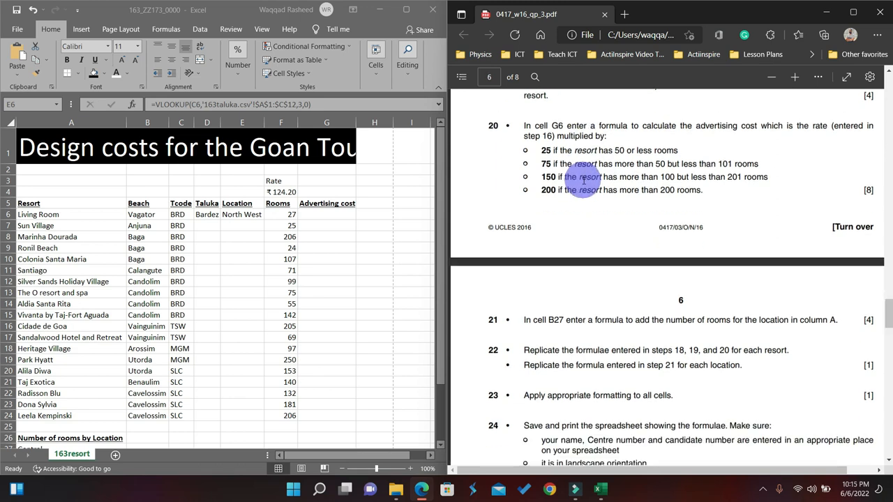
scroll(572, 192, "up", 2)
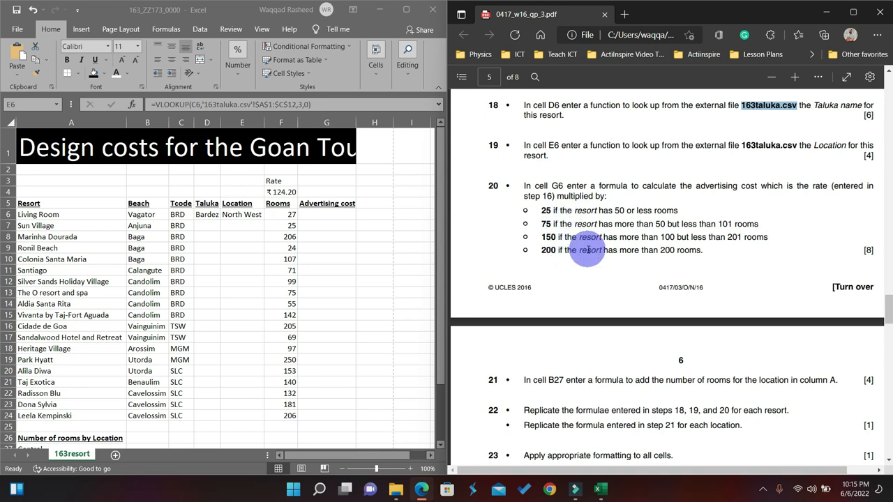
left_click(554, 210)
double_click(555, 211)
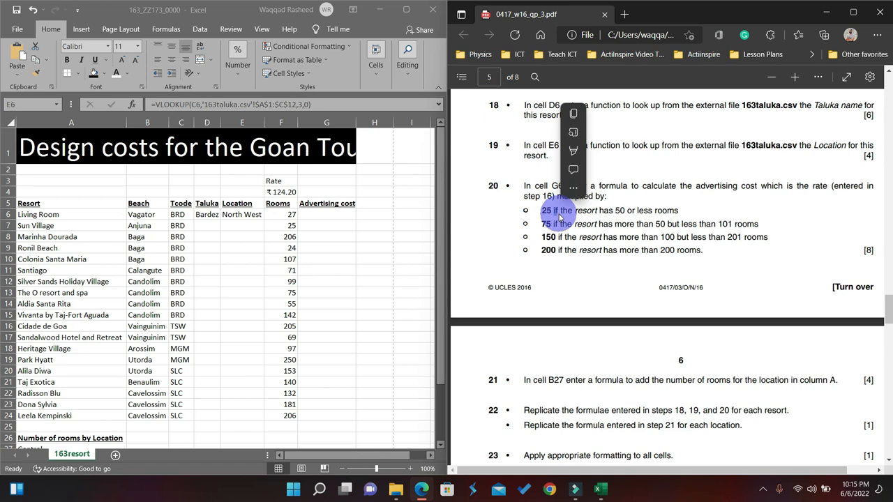
left_click(569, 248)
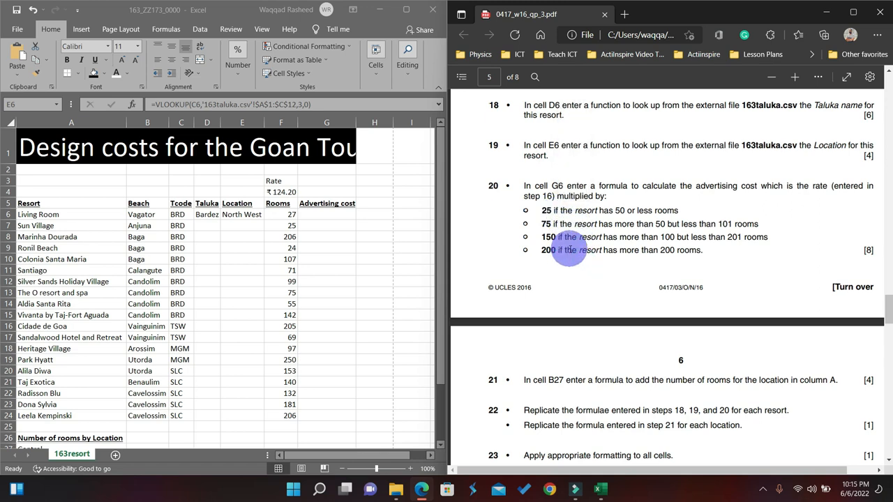
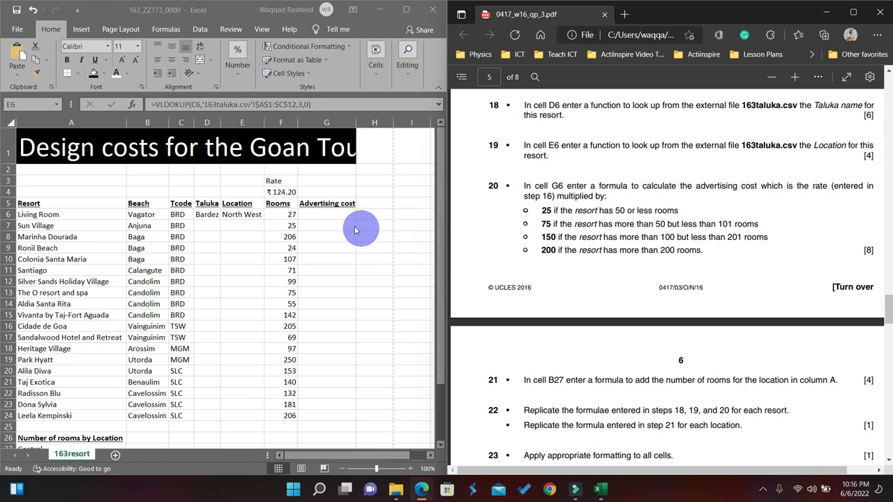
key("F2")
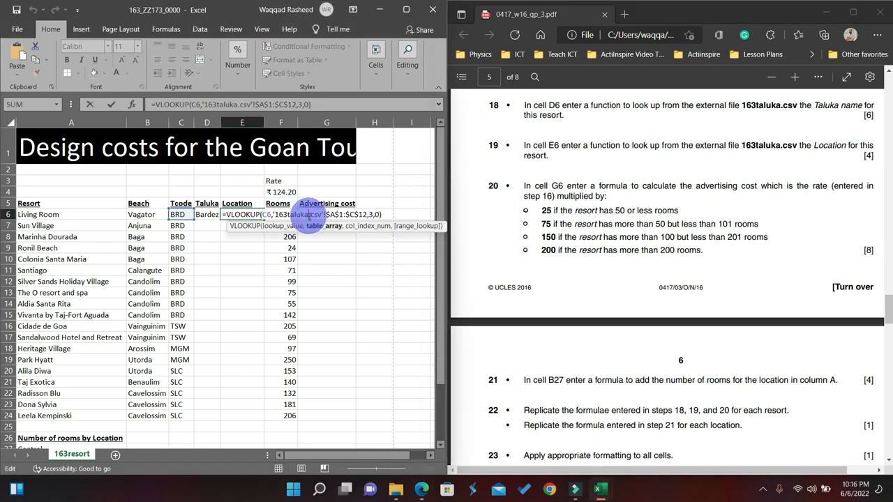
key("Return")
left_click(325, 215)
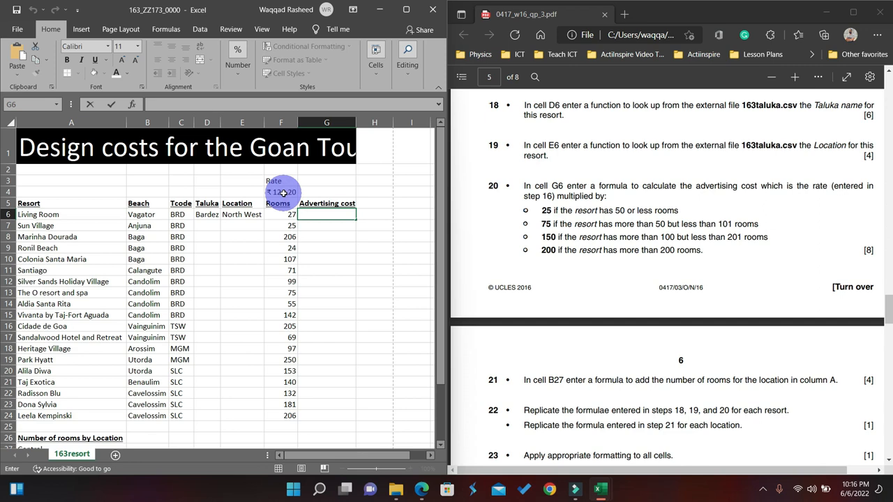
left_click(559, 214)
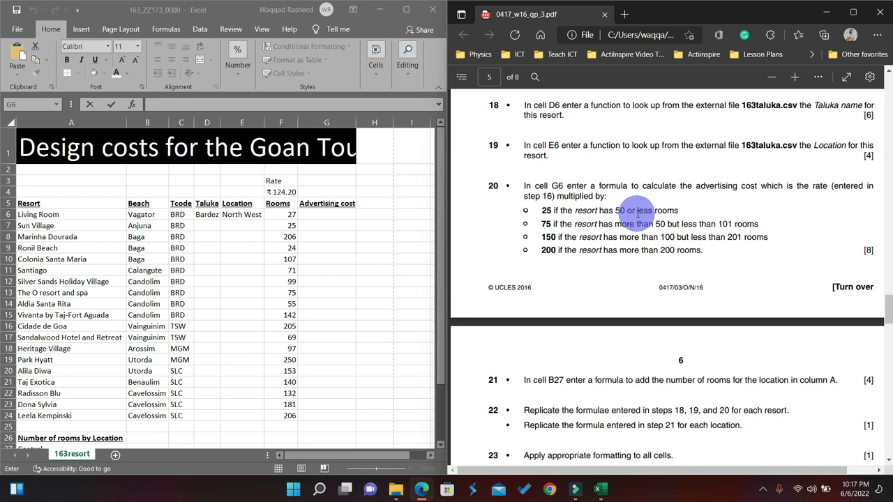
double_click(545, 210)
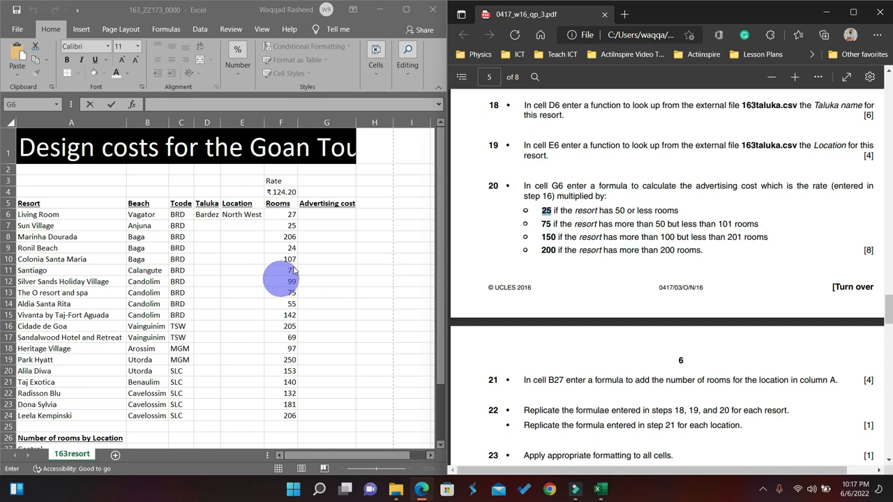
- Start an IF function in cell G6 under Advertising cost with the logical test F6<51 and 25 as the value if true
left_click(317, 214)
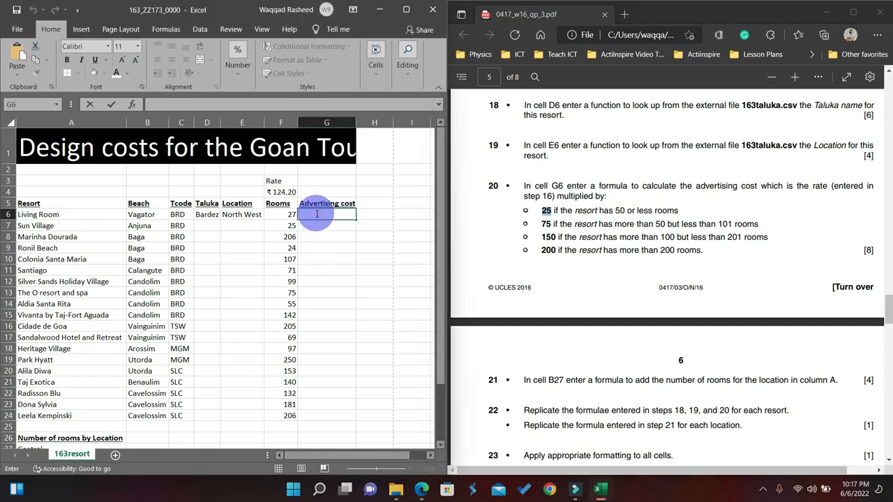
type("=ifc")
key("BackSpace")
type("(")
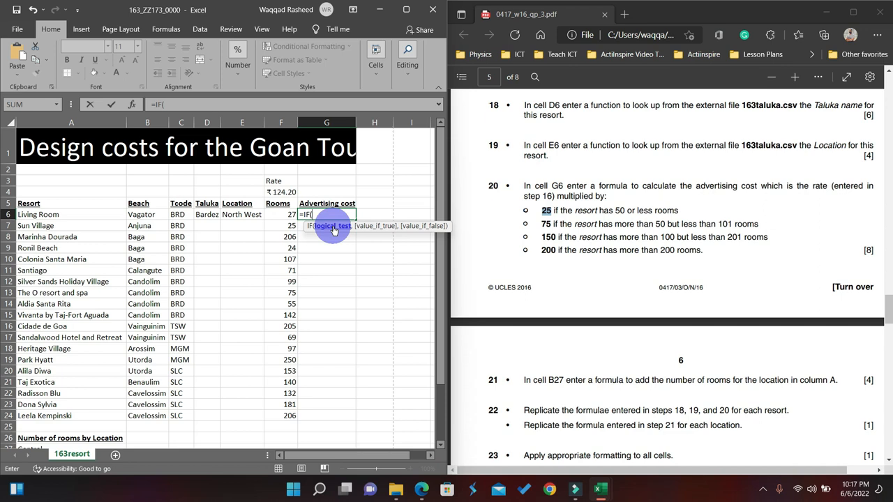
left_click(285, 214)
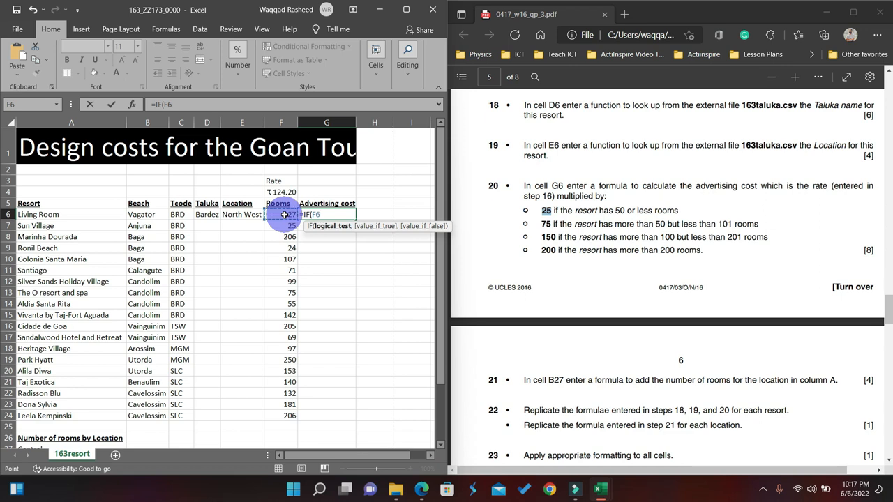
type(",")
key("BackSpace")
type("<51,")
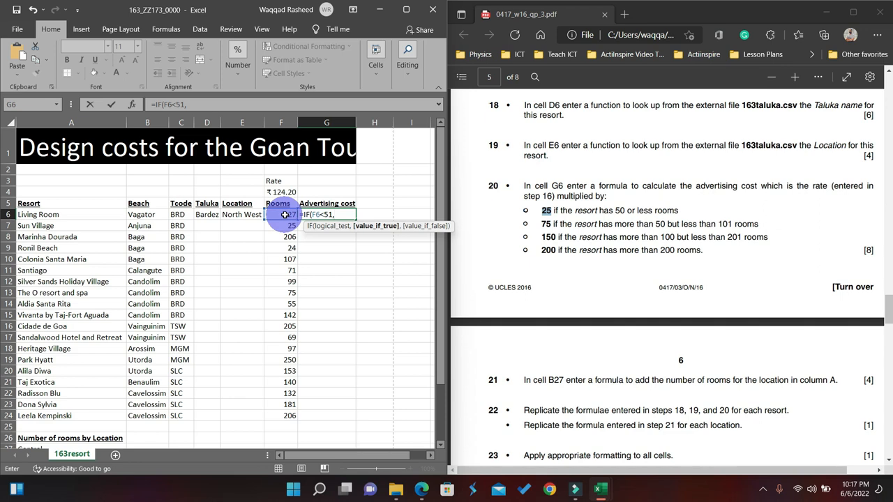
type("25")
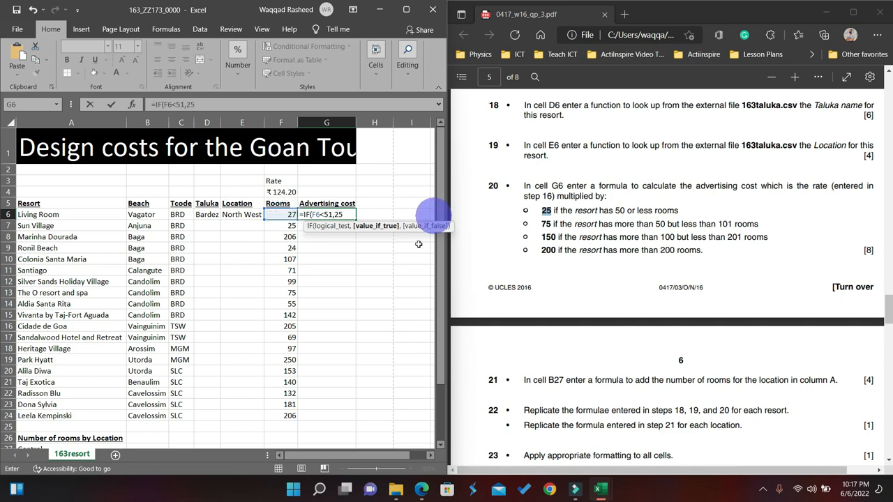
- Multiply the IF function in G6 by the rate in cell F4, placing F4* directly before IF
double_click(553, 212)
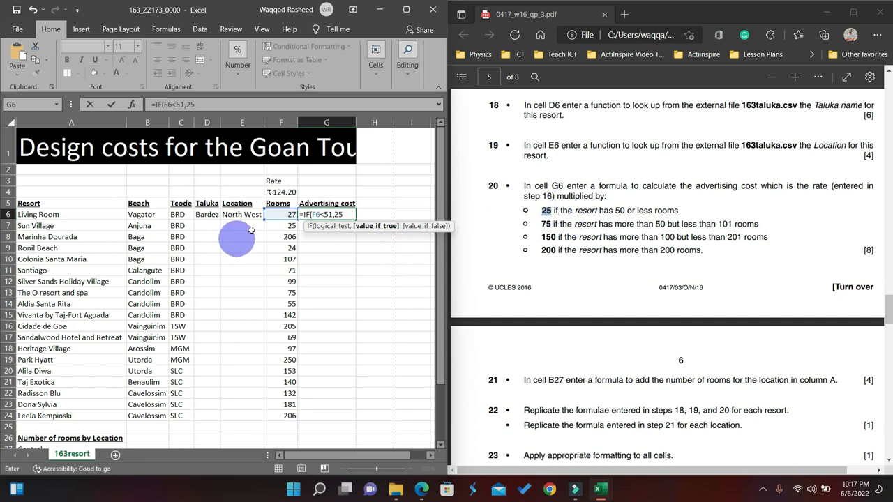
left_click(305, 214)
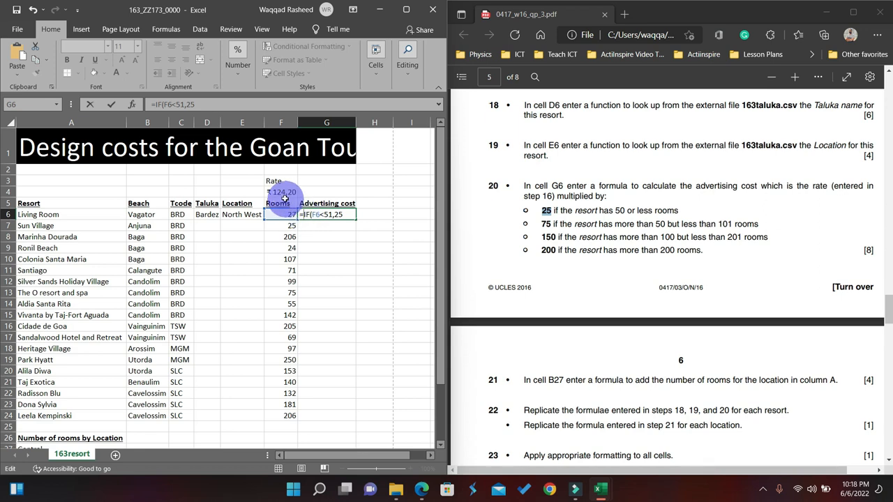
left_click(283, 193)
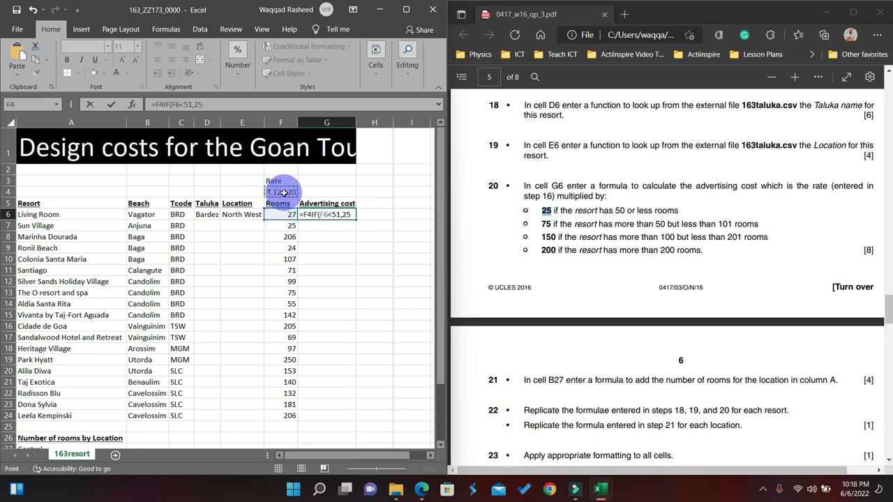
type("*")
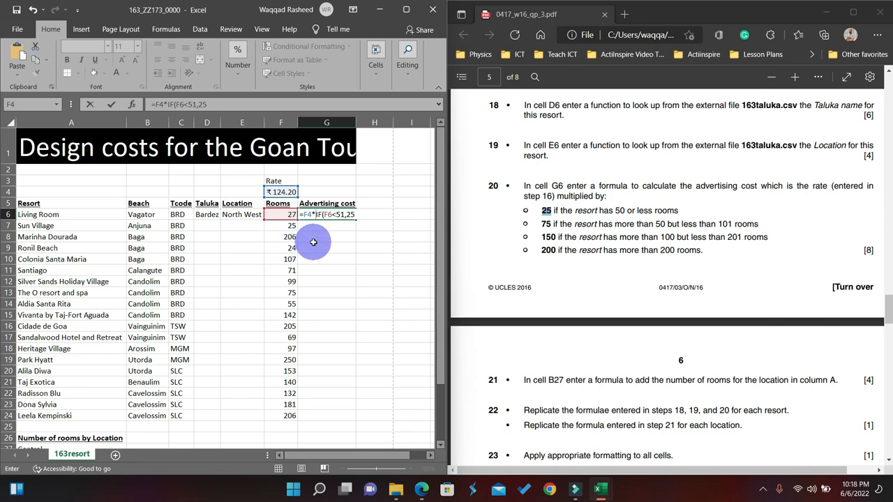
- Nest a second IF in G6 as the value if false, testing F6<101 with 75 if true, and begin a third IF
left_click(358, 215)
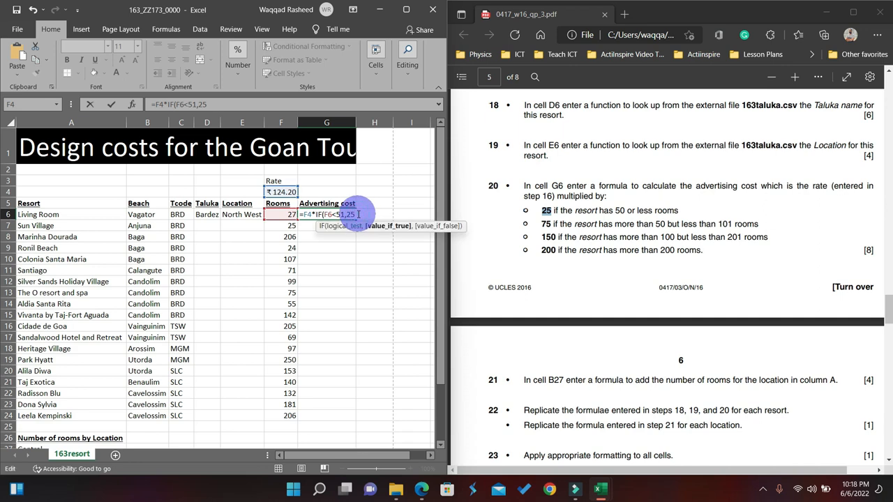
type(",")
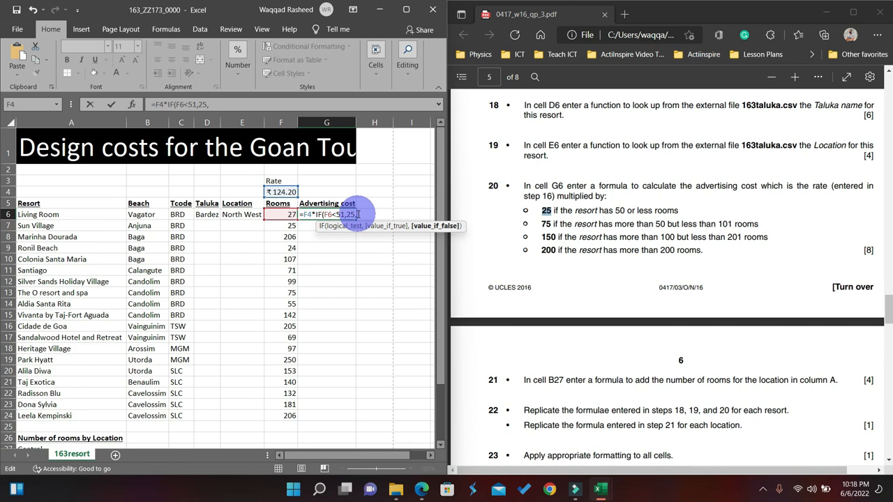
type("if")
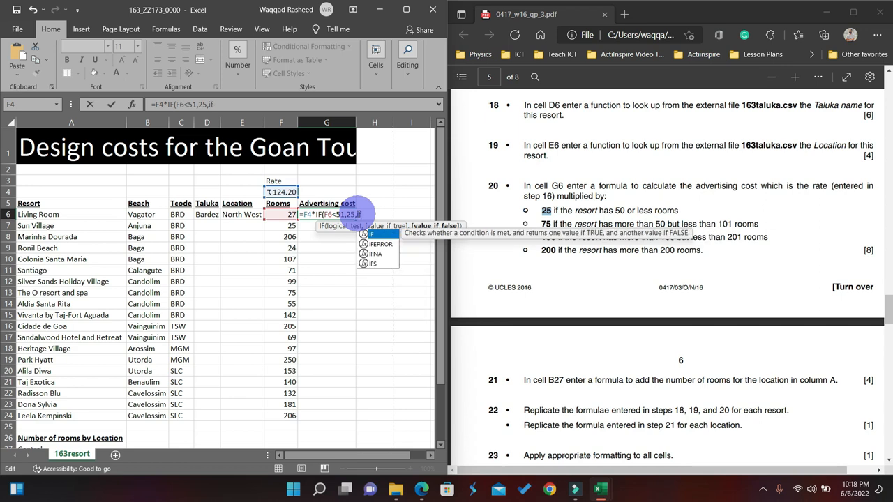
key("Tab")
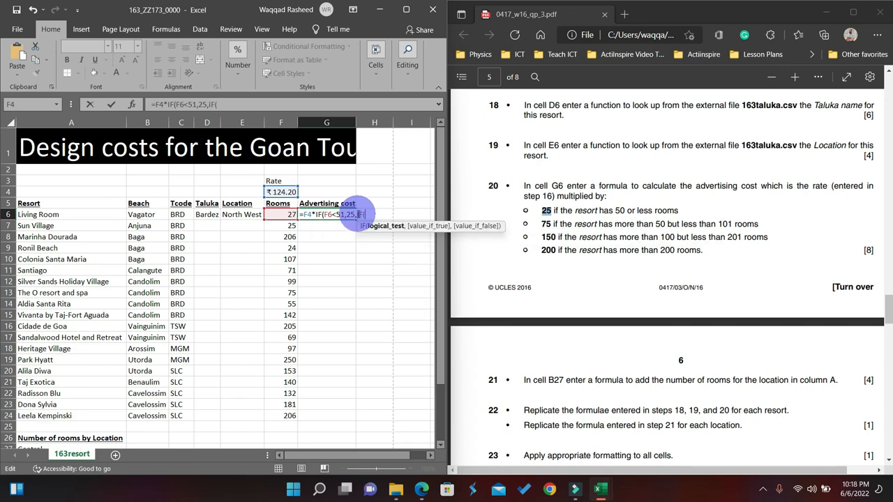
left_click(285, 215)
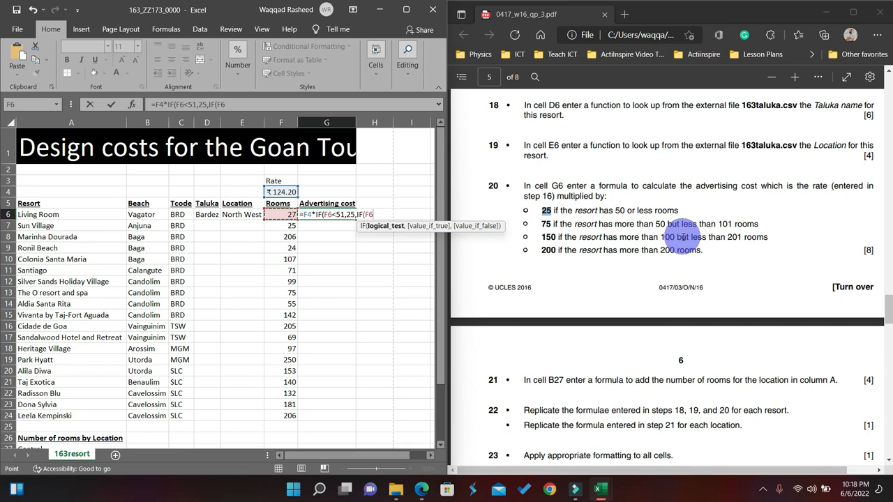
type("<")
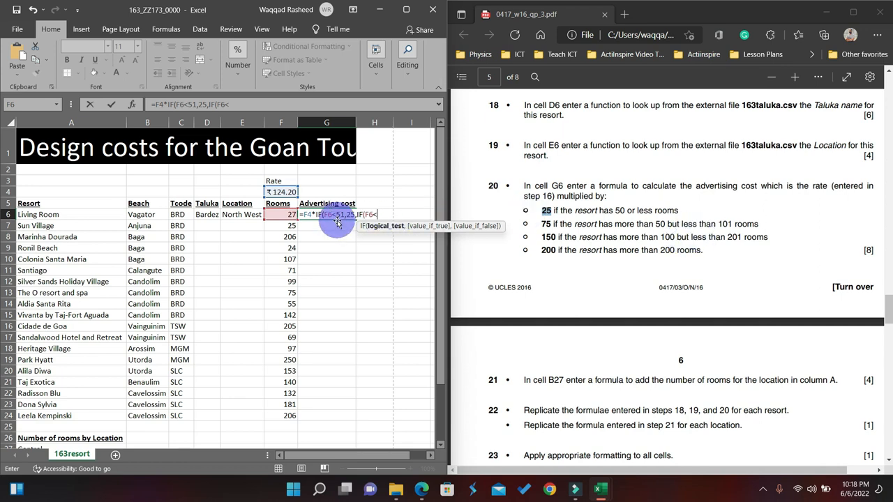
type("101")
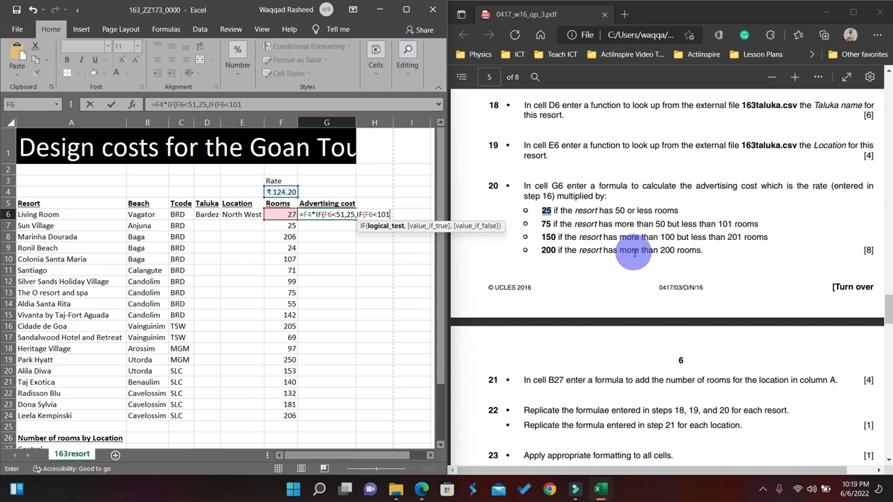
type(",")
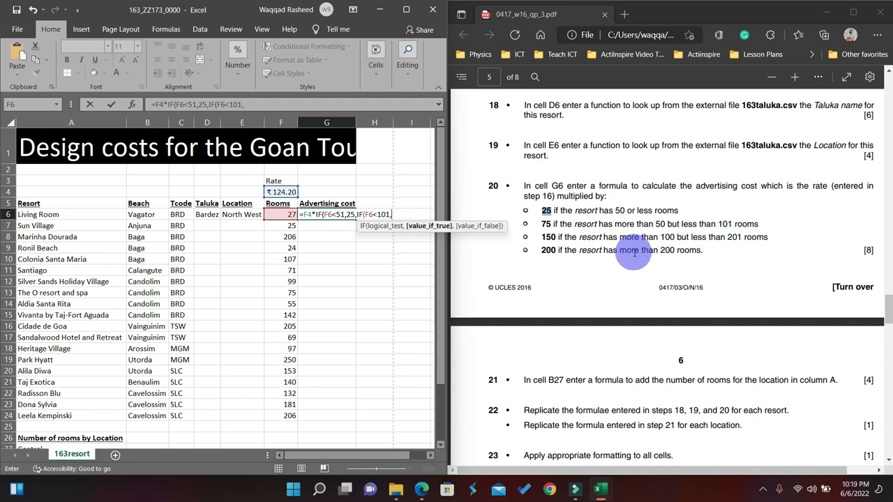
type("5")
key("BackSpace")
type("75,if")
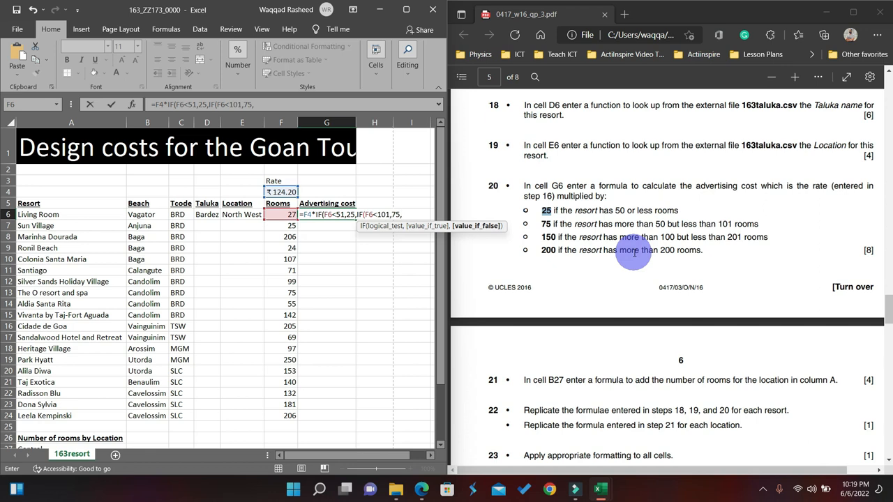
- Complete the third IF in G6 with the test F6<201, 150 if true and 200 if false, and enter the formula
left_click(574, 249)
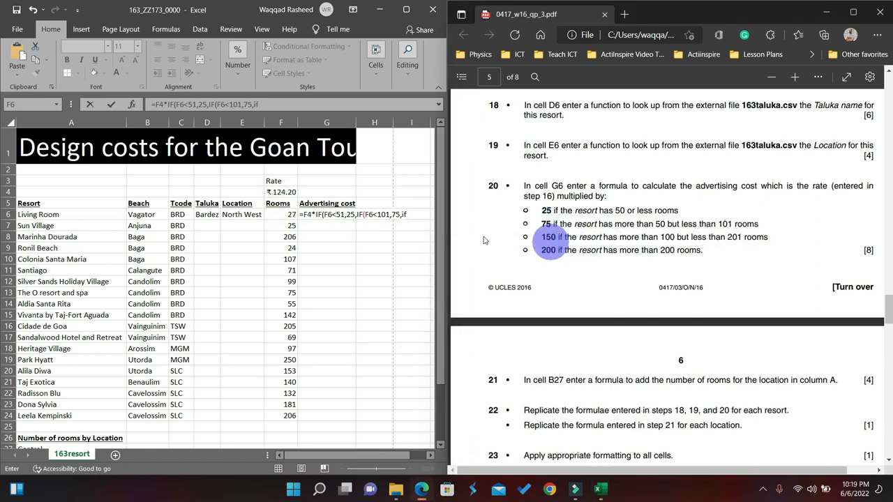
left_click(407, 215)
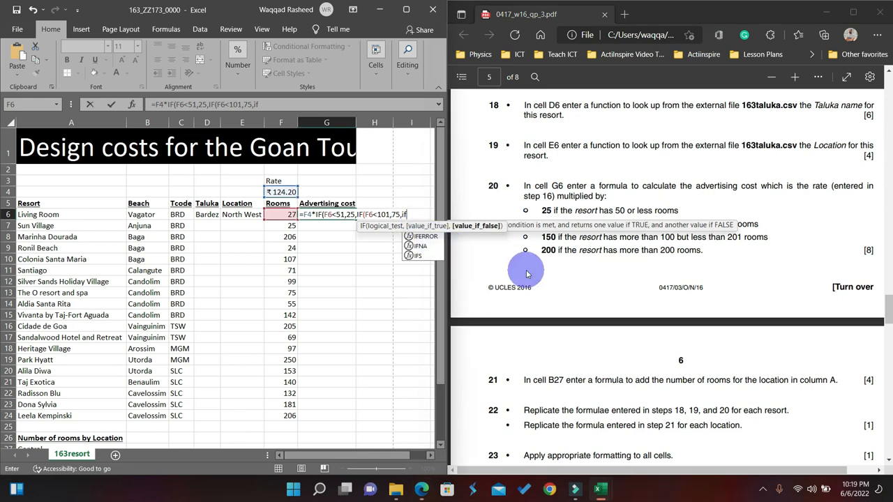
type("(")
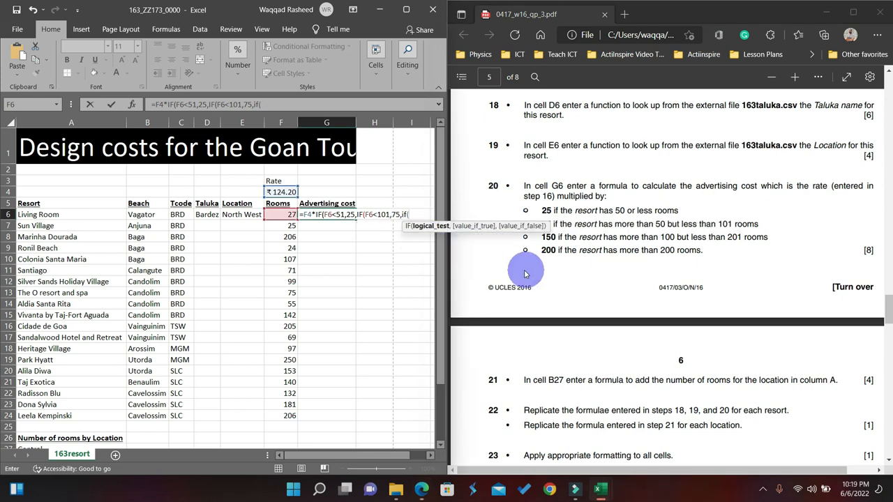
left_click(291, 214)
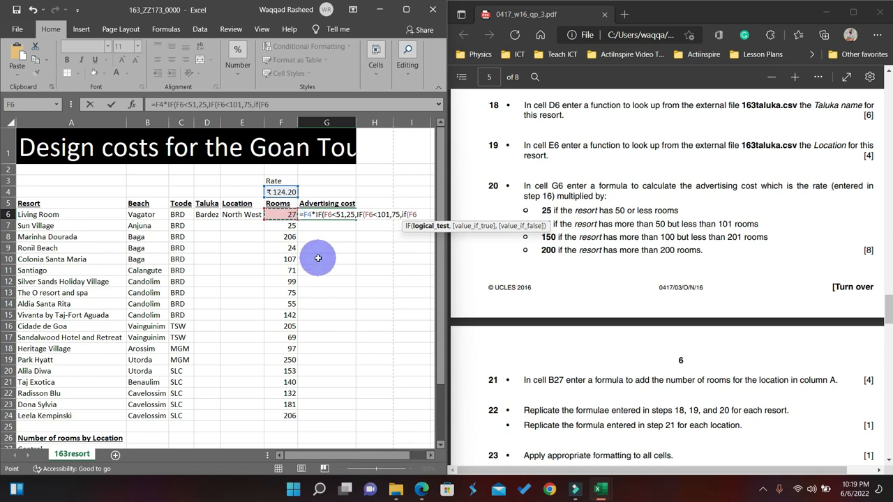
type("<201,")
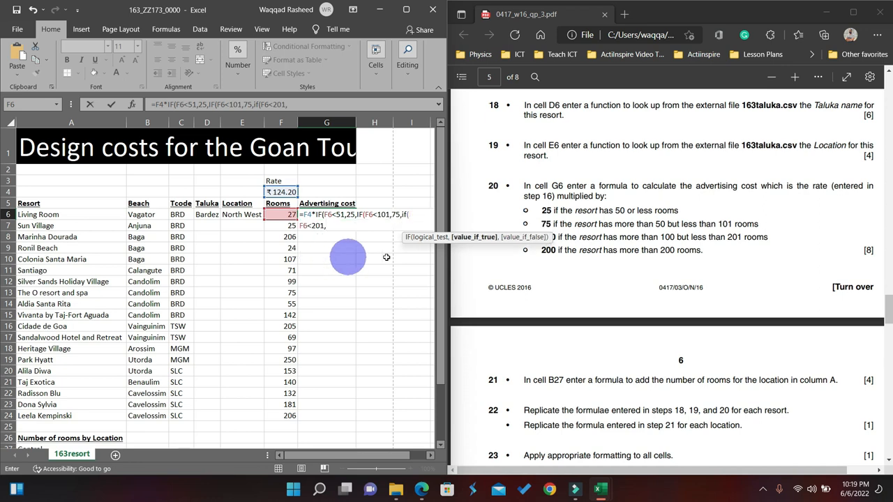
scroll(600, 284, "up", 1)
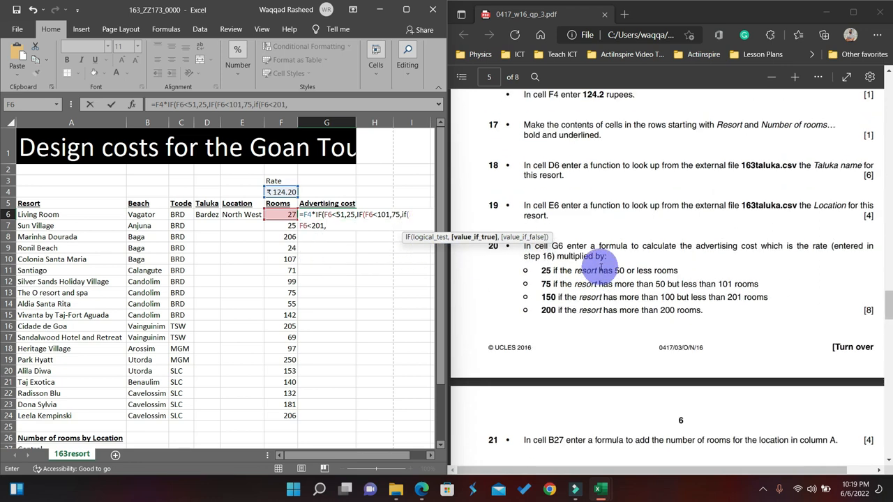
type("150,200")
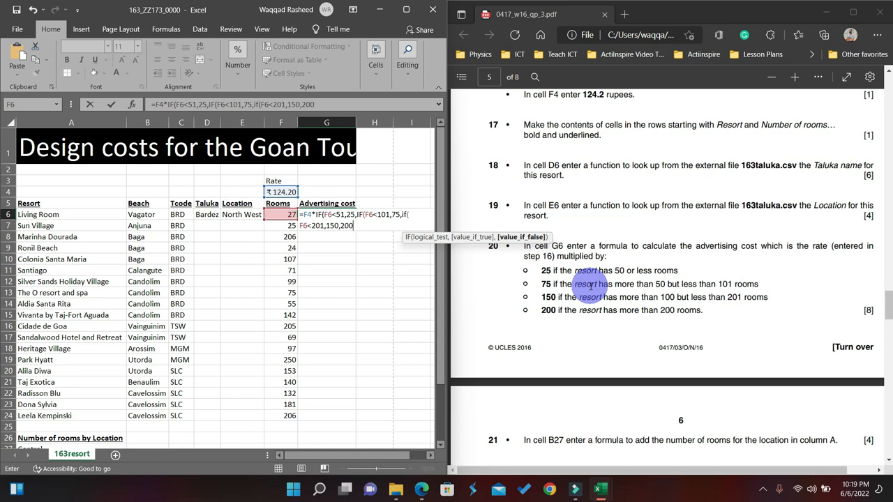
type("))")
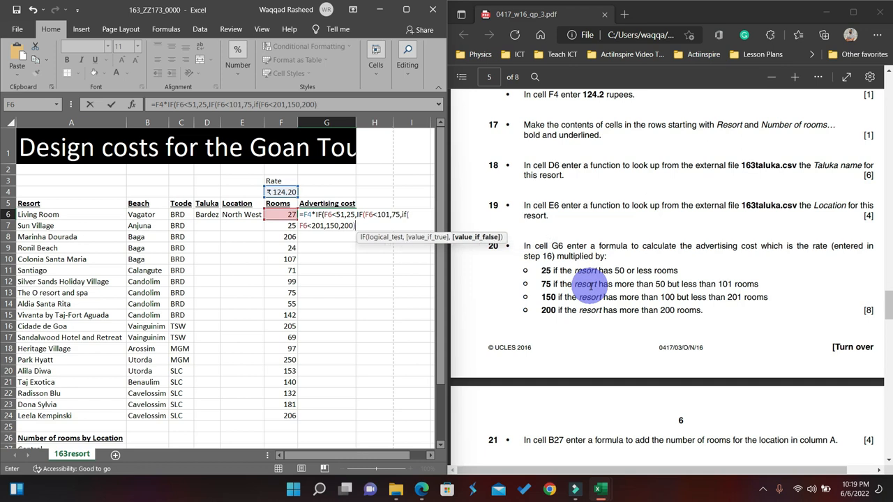
key("Return")
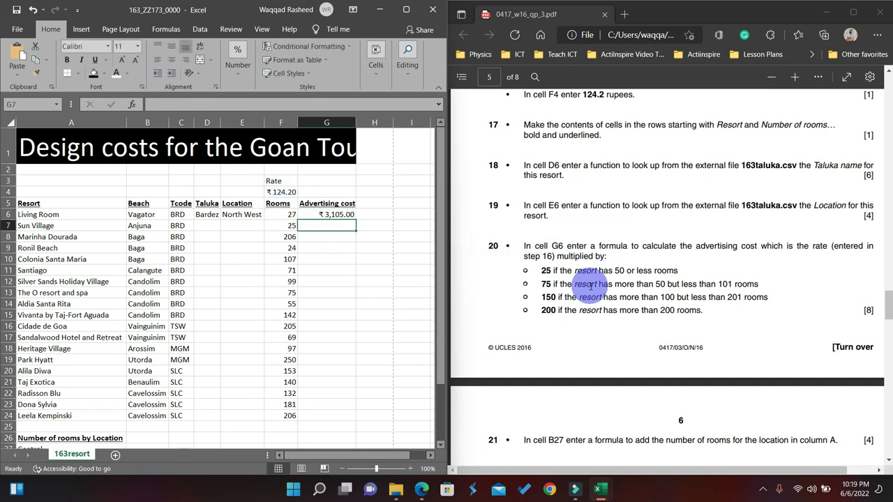
- Try filling the advertising cost formula from G6 down to G10
left_click(326, 212)
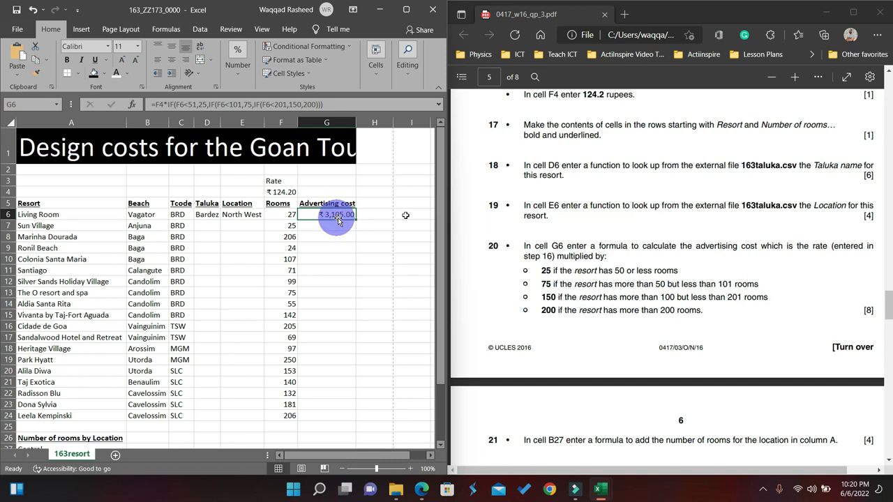
scroll(579, 266, "down", 3)
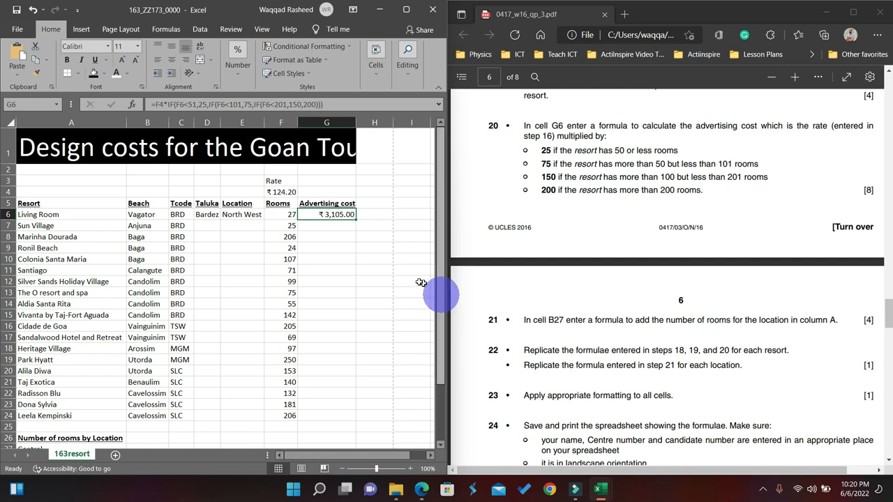
left_click(320, 259)
left_click(339, 215)
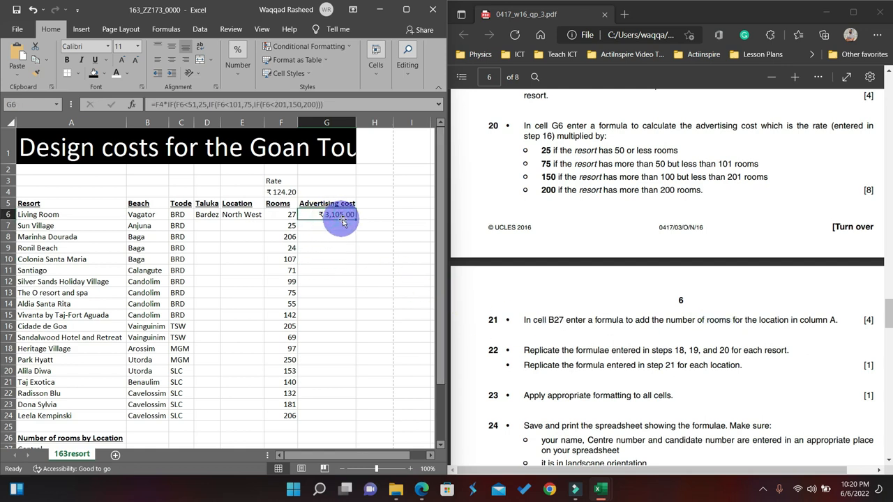
left_click_drag(355, 221, 354, 263)
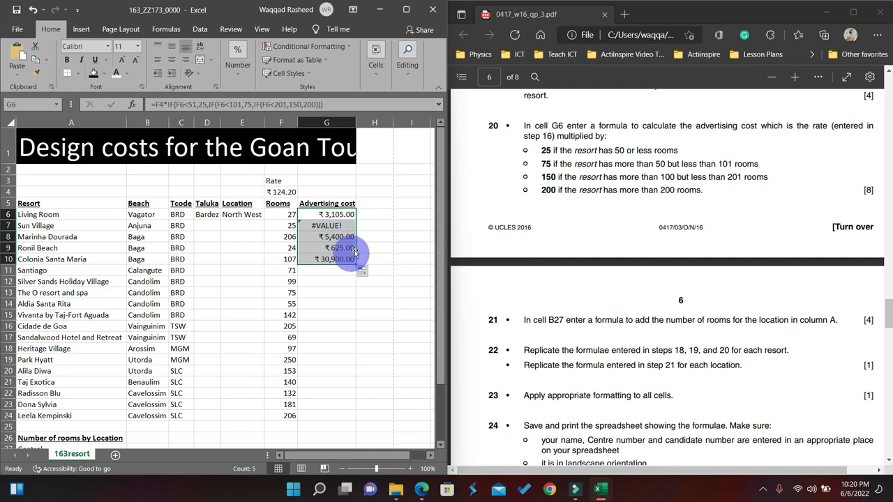
left_click(362, 236)
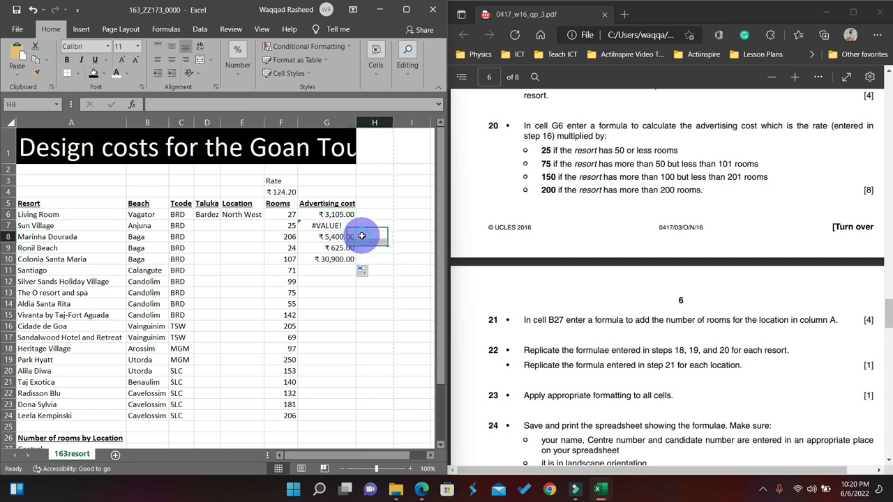
- Examine the copied formulas in G7, G8 and G9 to see which cell each one uses for the rate
left_click(337, 226)
double_click(338, 226)
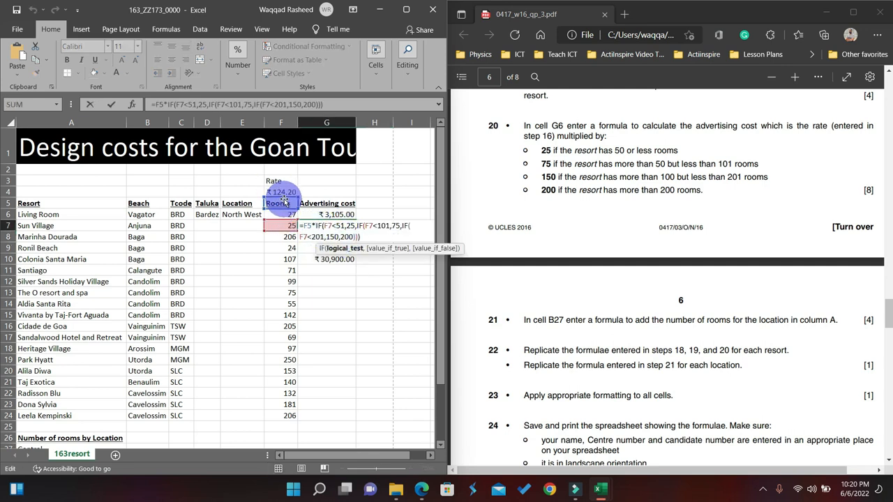
key("Escape")
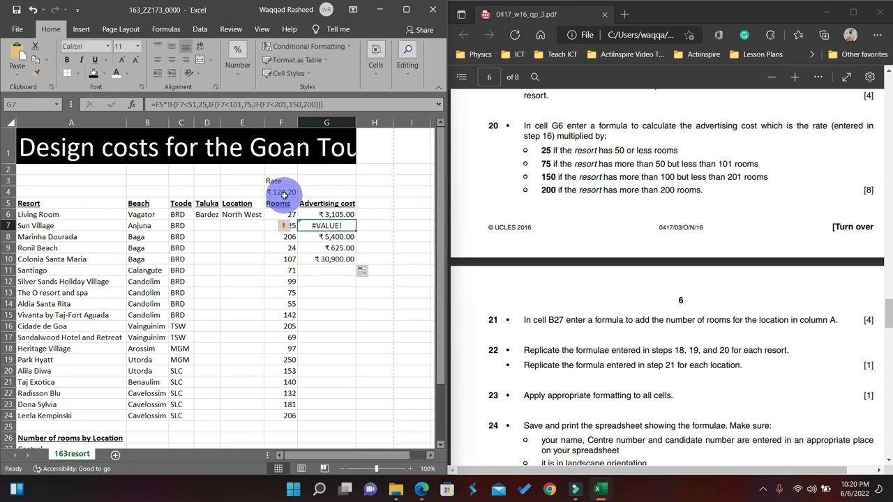
double_click(325, 238)
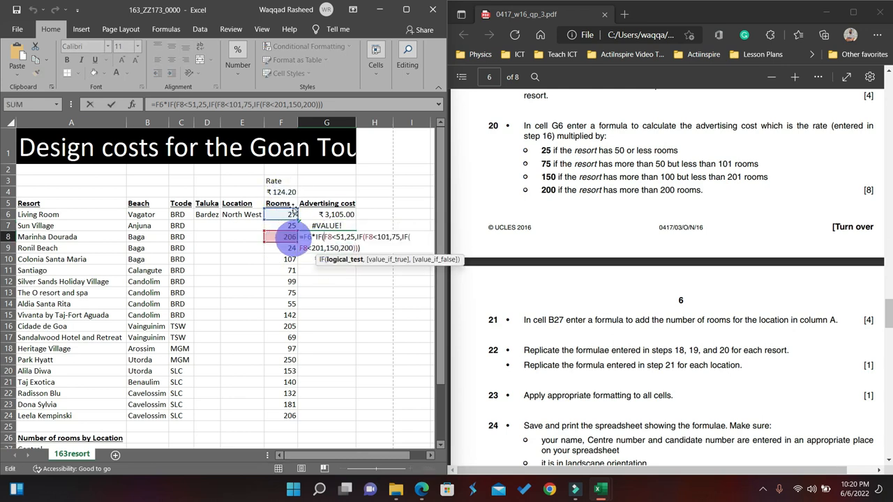
key("Escape")
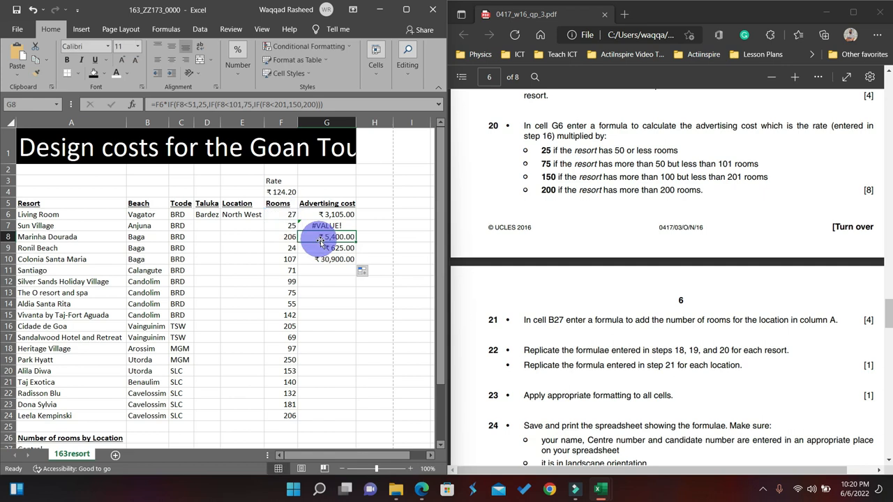
double_click(324, 249)
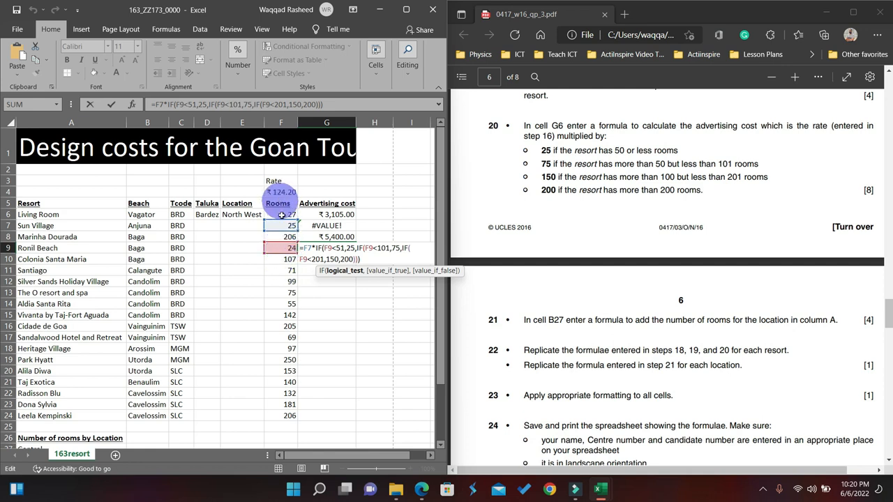
key("Return")
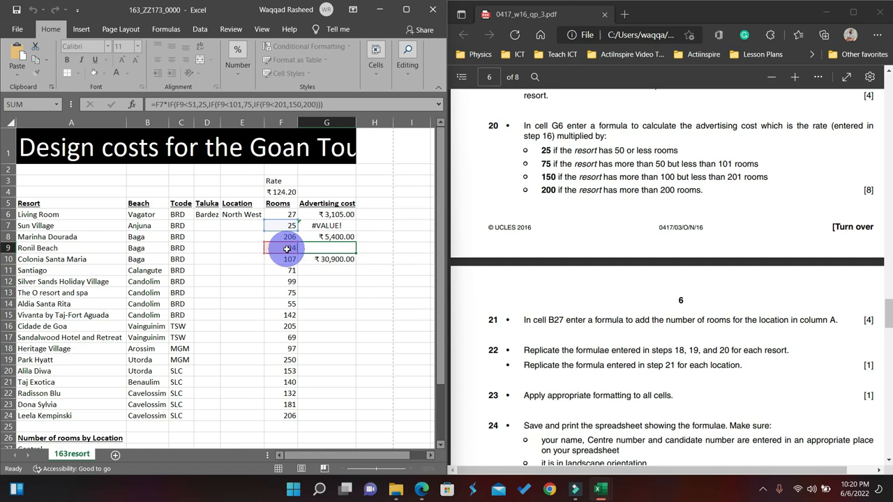
- Make the rate reference in G6's formula absolute as $F$4 and refill the formula down to G10
double_click(326, 215)
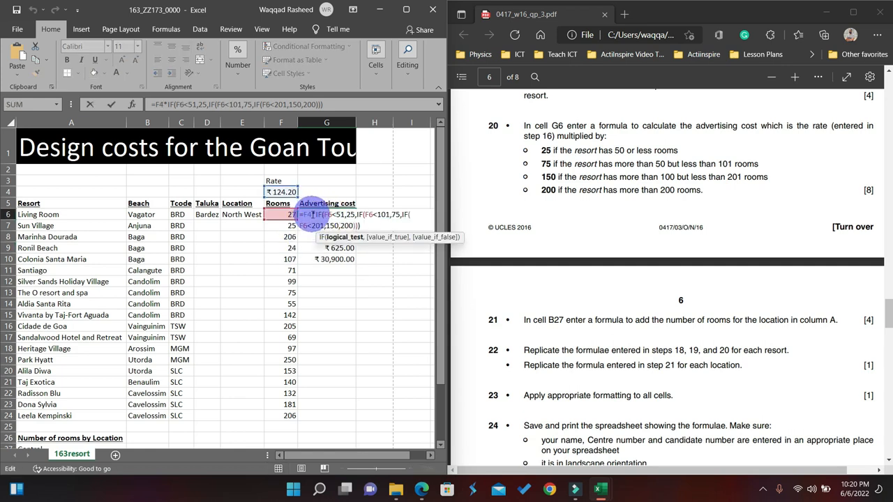
left_click_drag(304, 215, 312, 216)
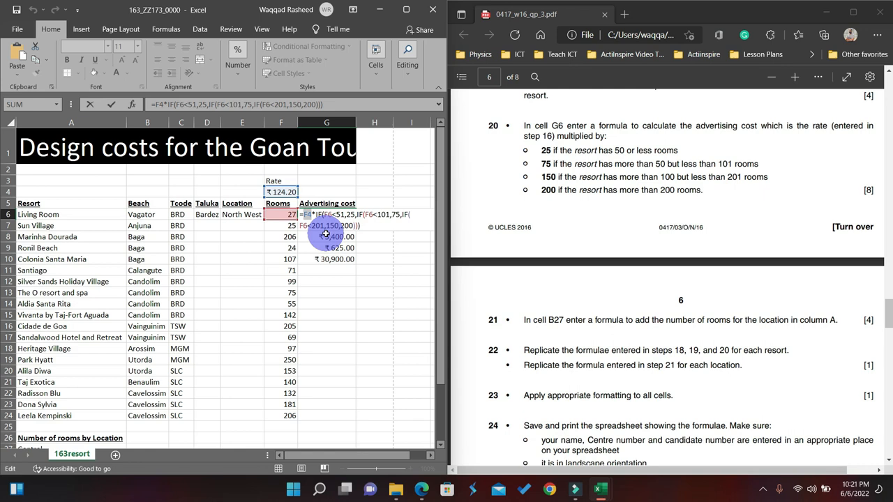
key("F4")
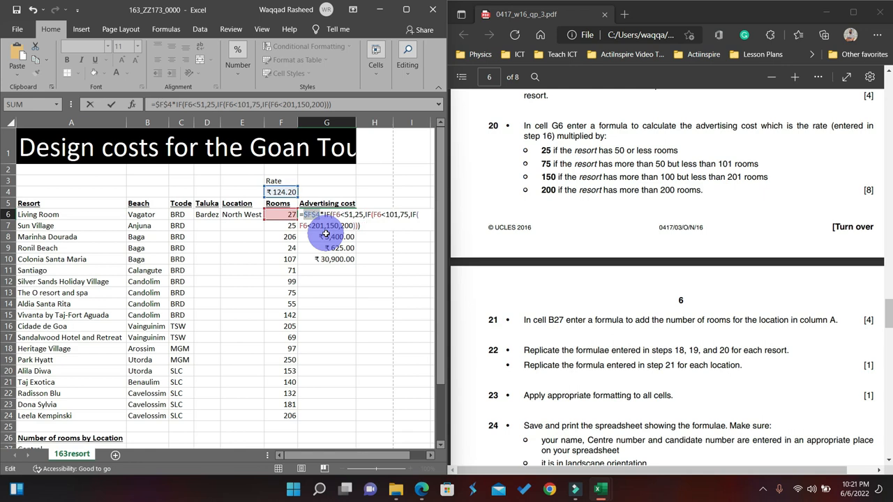
key("Return")
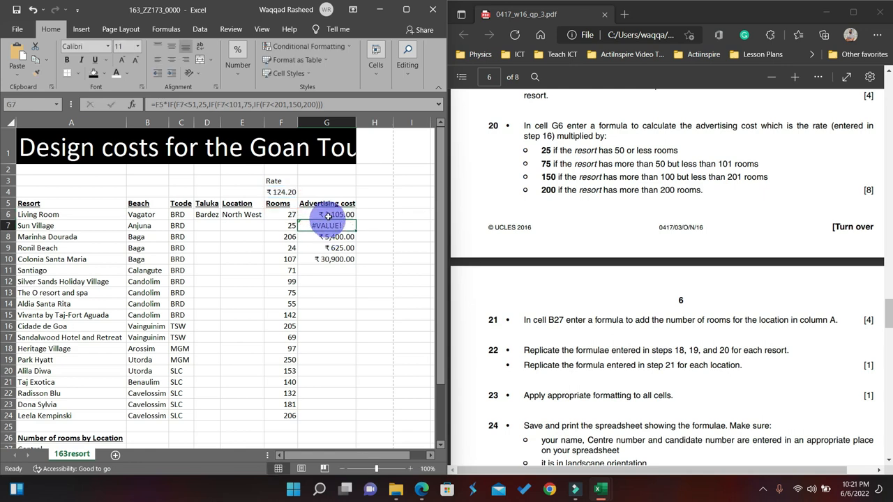
left_click(333, 212)
left_click_drag(354, 219, 356, 259)
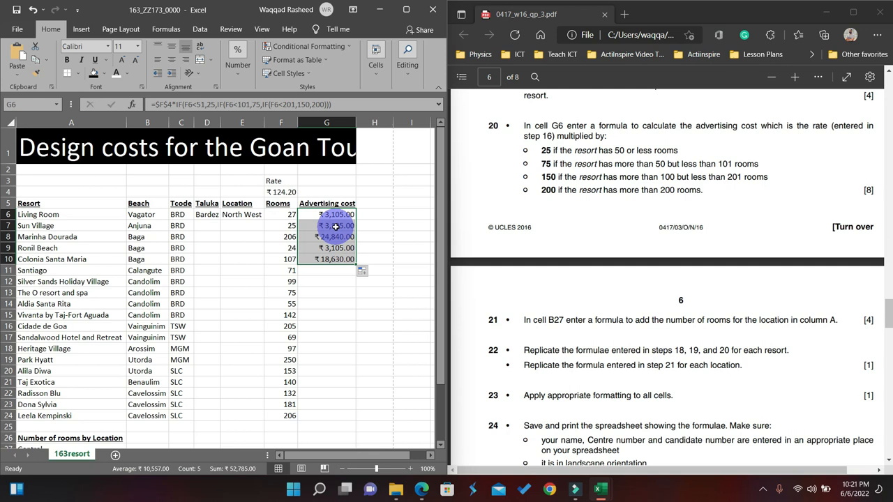
- Check which rate and rooms cells the refilled advertising cost formulas in G7, G8 and G9 refer to
double_click(335, 226)
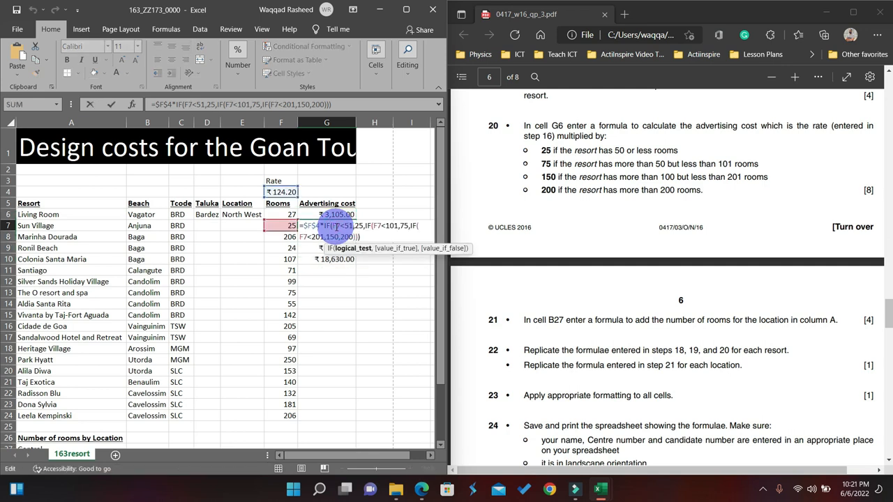
key("Escape")
double_click(336, 237)
key("Escape")
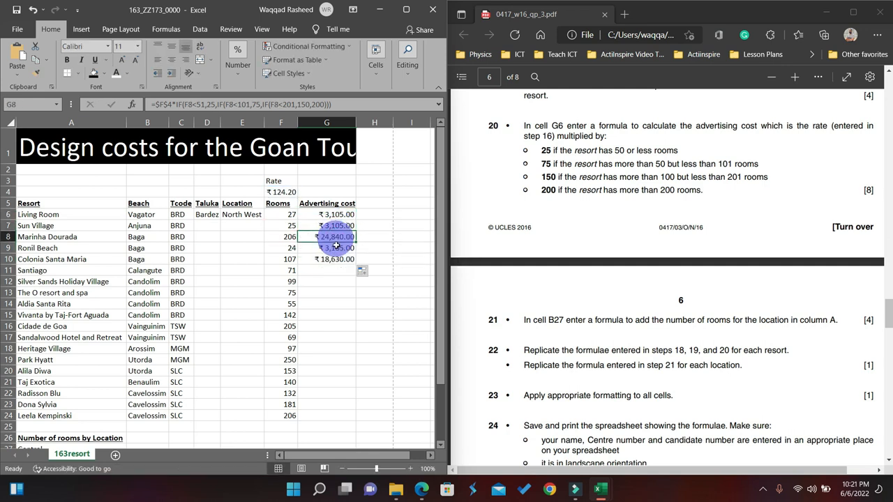
double_click(335, 248)
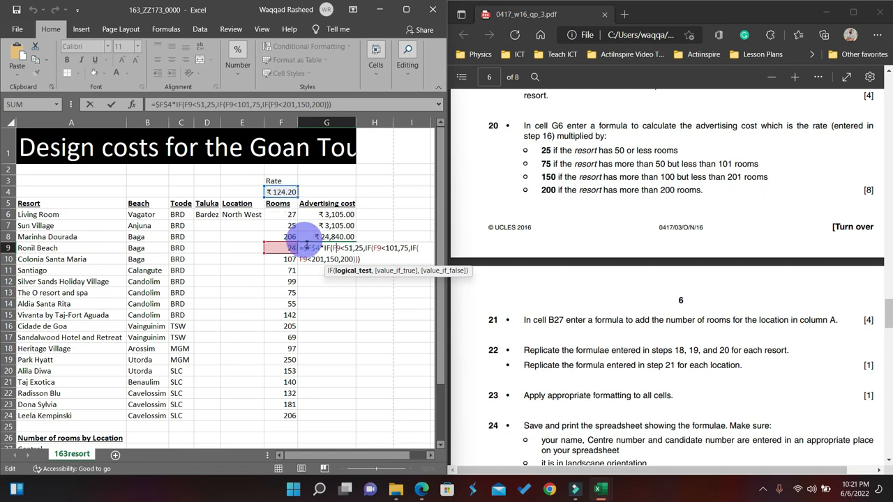
key("ctrl+Return")
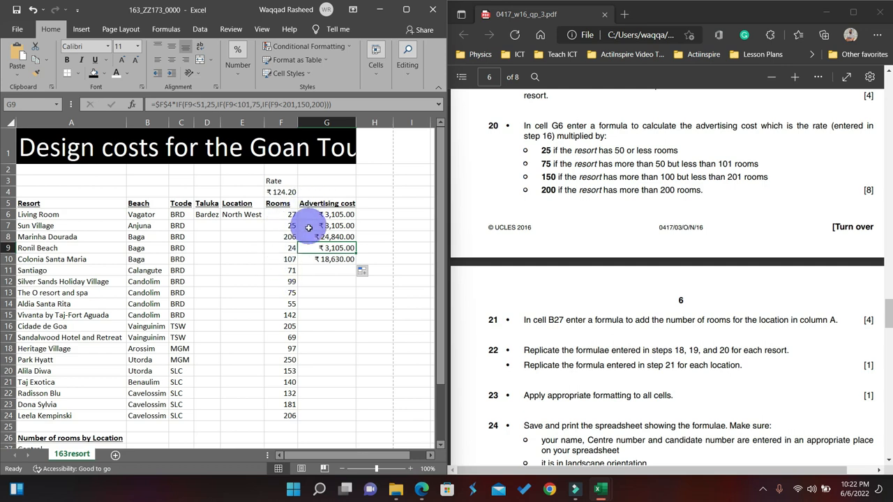
- Start a SUMIF formula in B27 with the Location cells E6:E24 as its range
scroll(578, 244, "down", 3)
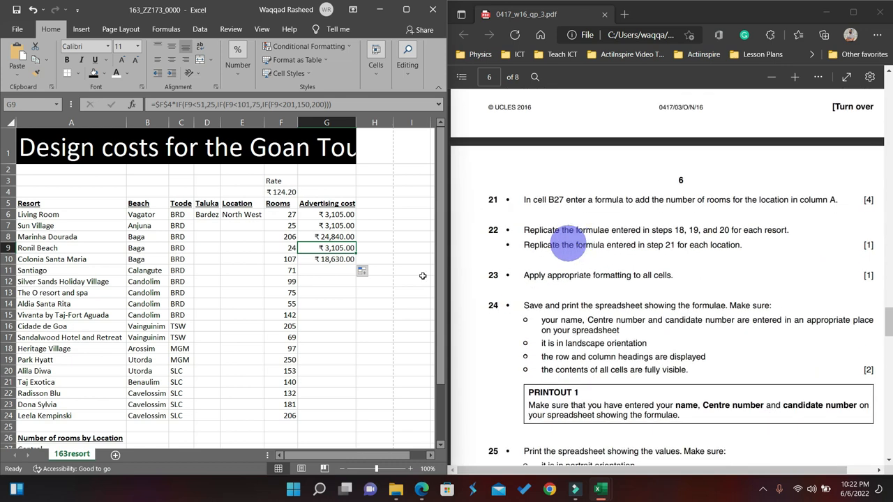
scroll(245, 289, "down", 2)
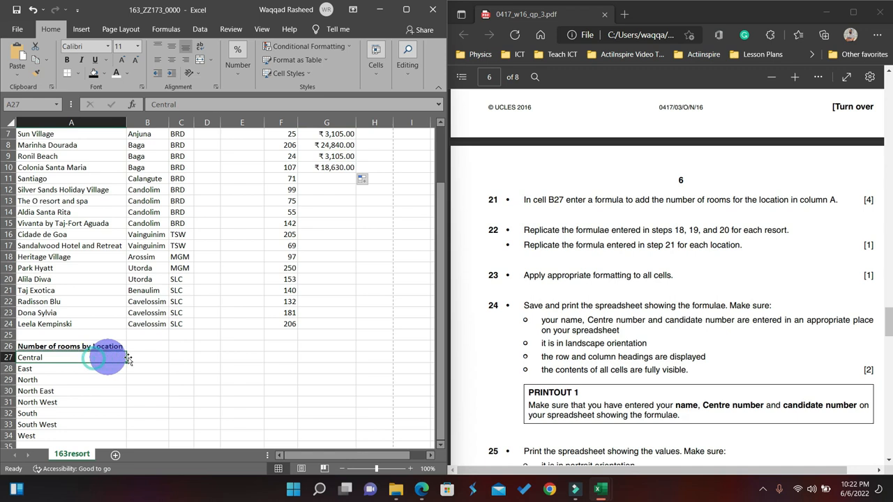
left_click(134, 357)
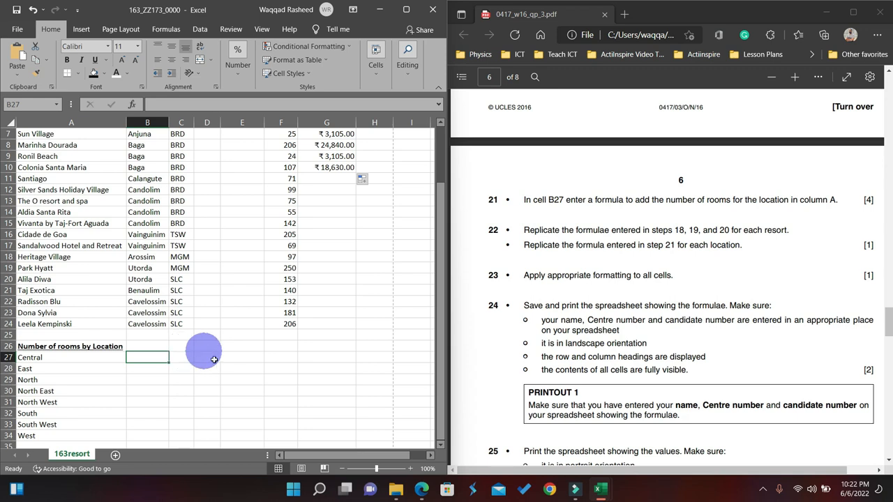
double_click(151, 359)
type("=")
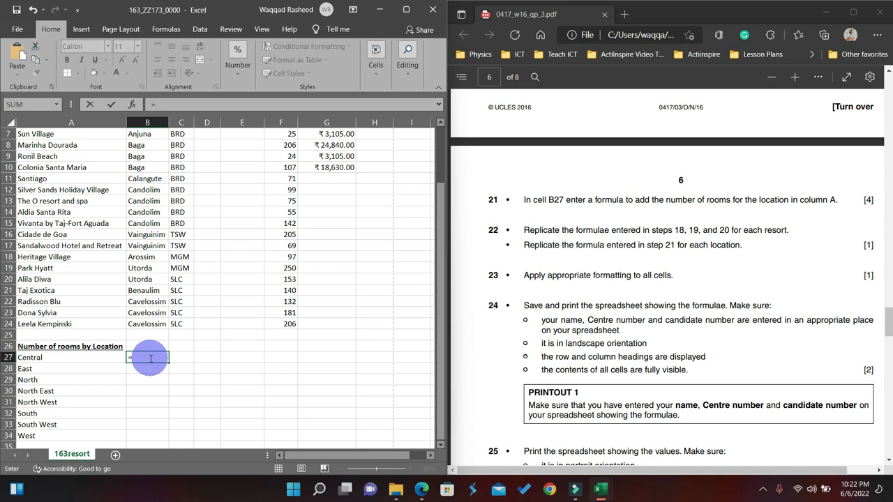
type("sum")
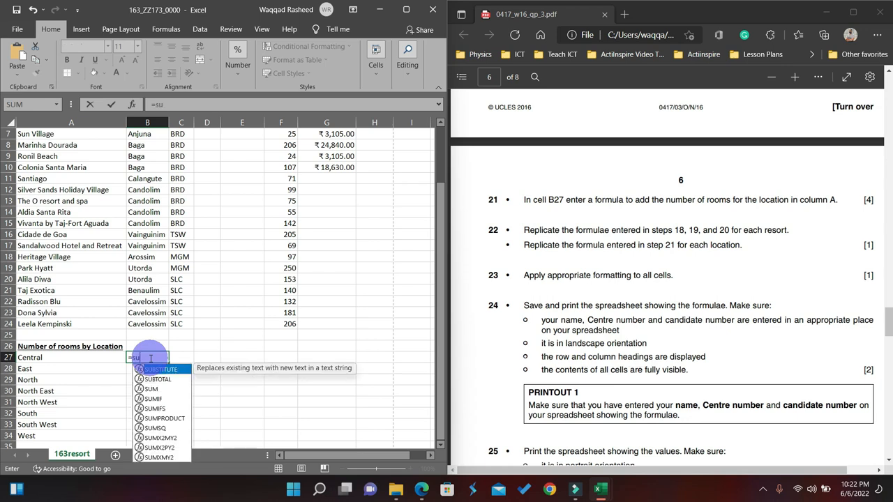
key("Down")
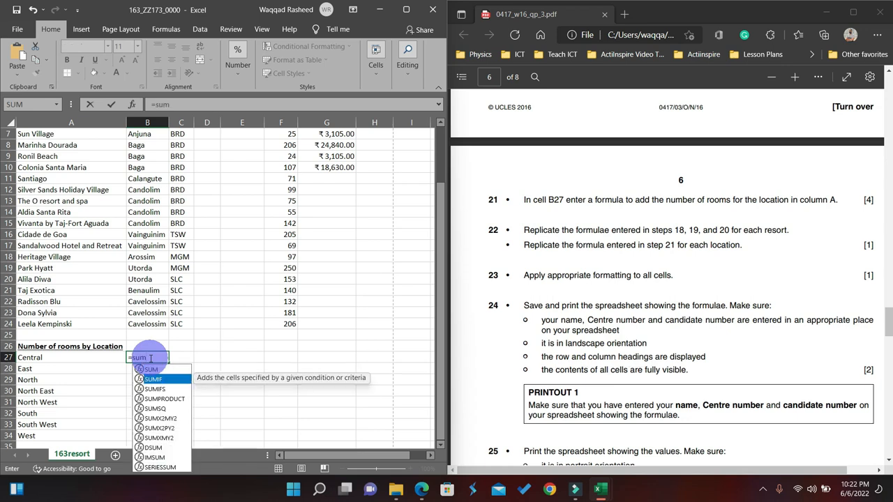
key("Tab")
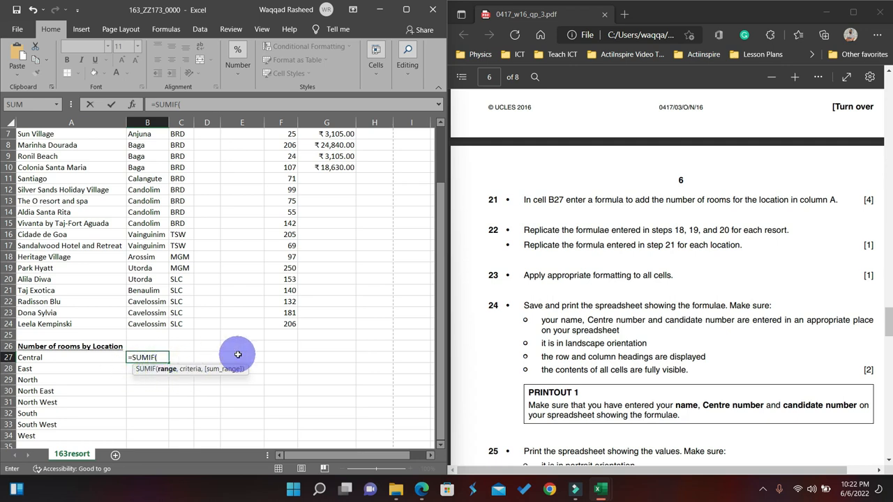
scroll(238, 355, "up", 2)
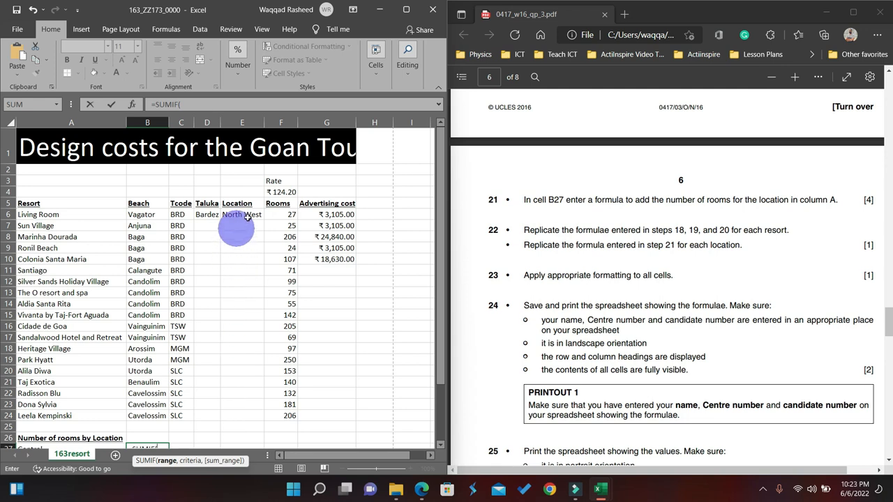
left_click_drag(249, 215, 260, 411)
scroll(268, 407, "down", 3)
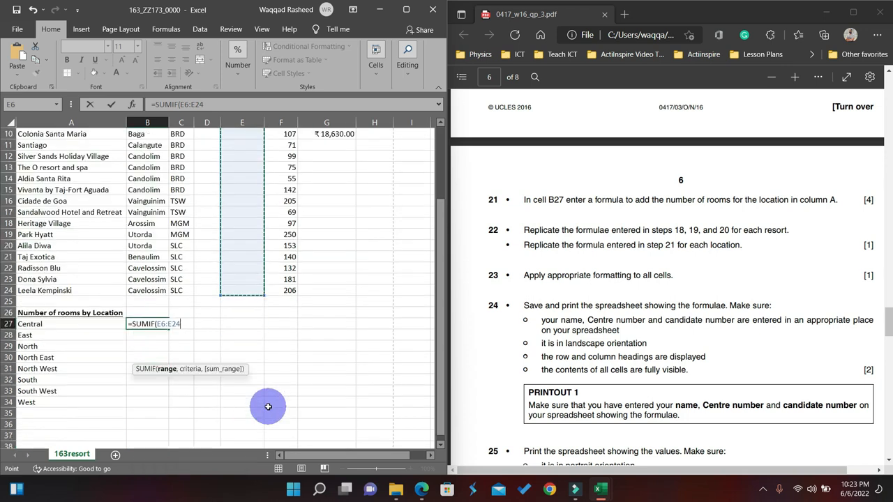
scroll(268, 407, "up", 1)
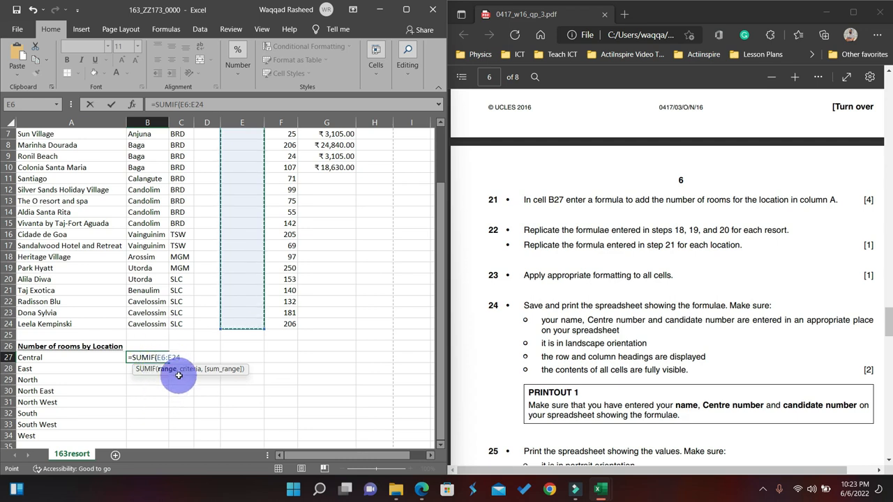
- Make the SUMIF range in B27 absolute as $E$6:$E$24 and move on to the criteria argument
left_click_drag(180, 357, 155, 357)
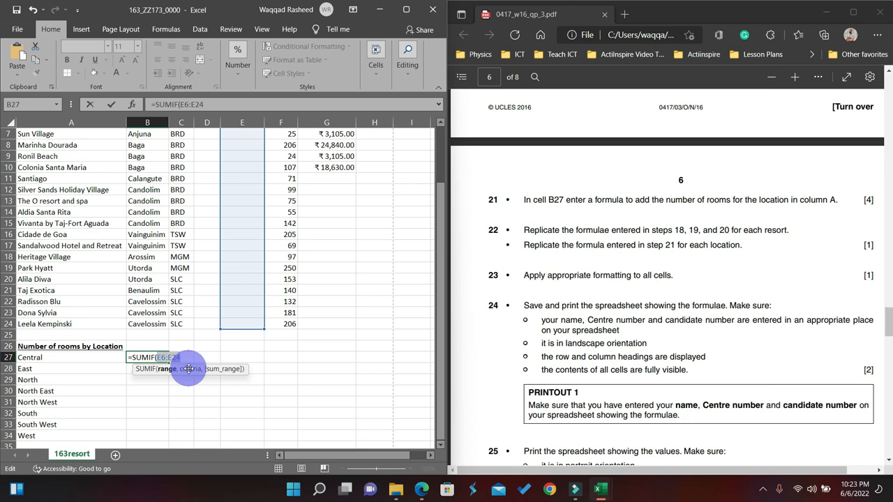
key("F4")
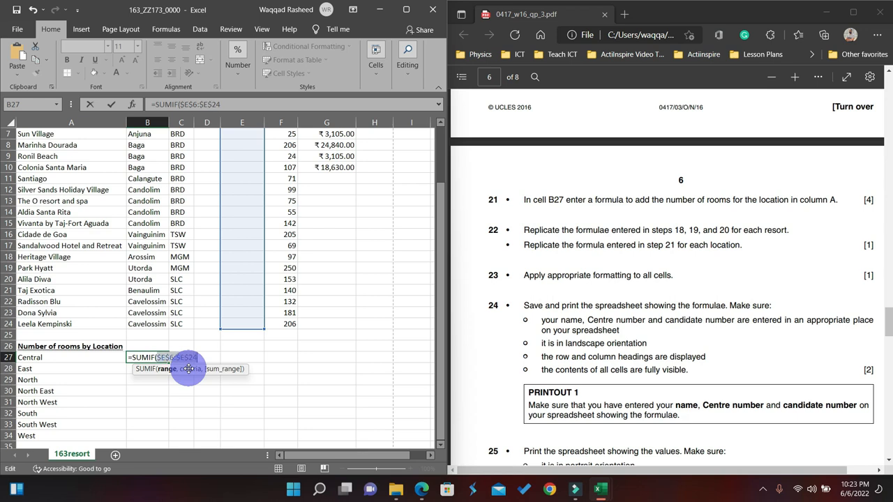
type(",")
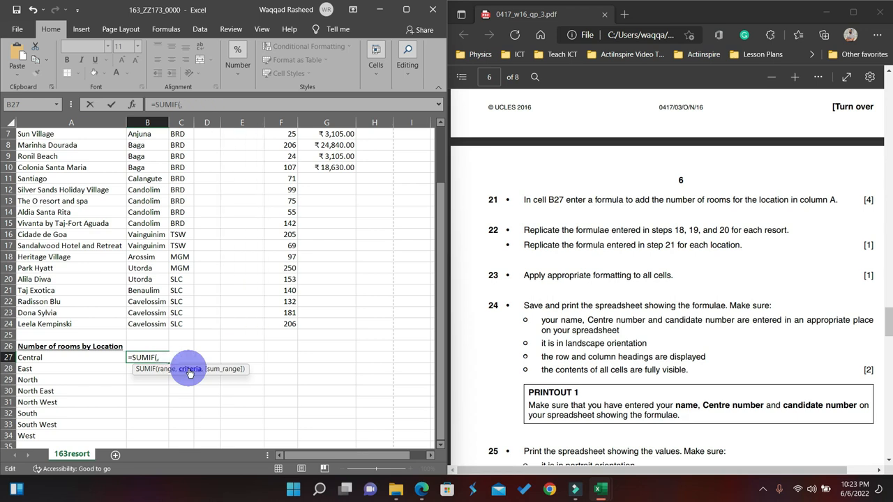
key("ctrl+z")
left_click(201, 356)
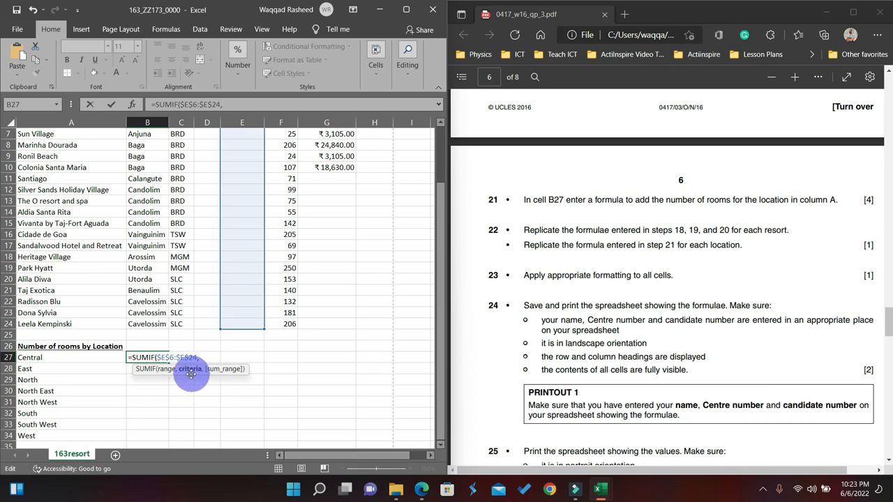
- Complete the SUMIF in B27 with A27 as the criteria and the absolute sum range $F$6:$F$24, and enter the formula
left_click(40, 359)
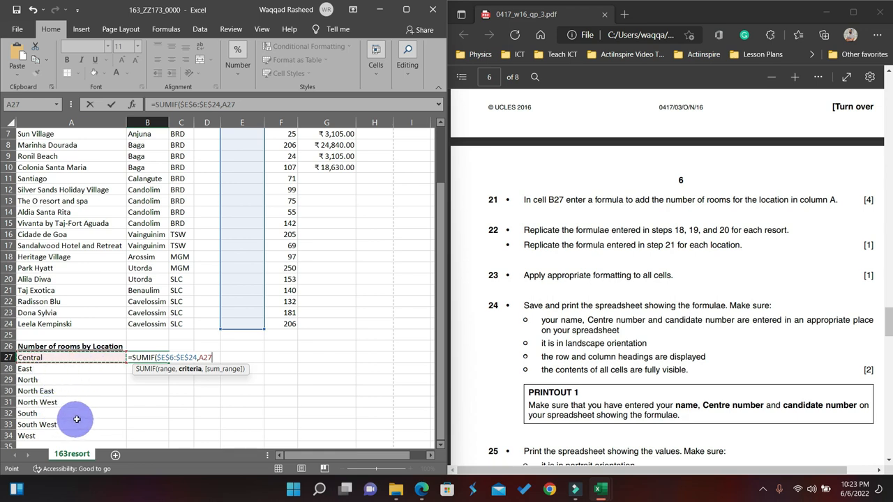
type(",")
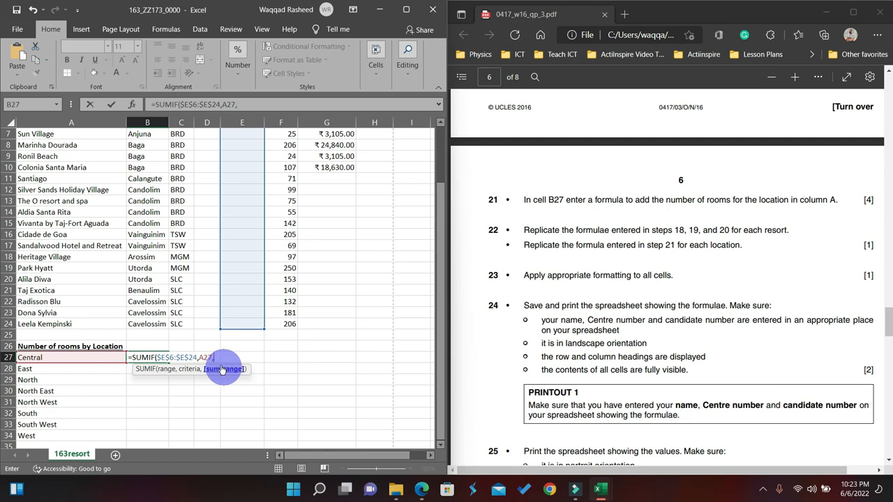
scroll(307, 307, "up", 2)
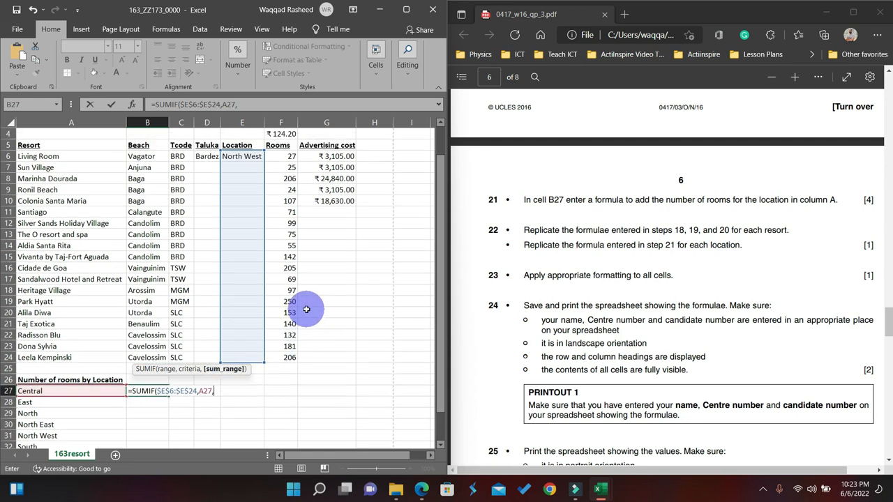
left_click_drag(289, 214, 281, 414)
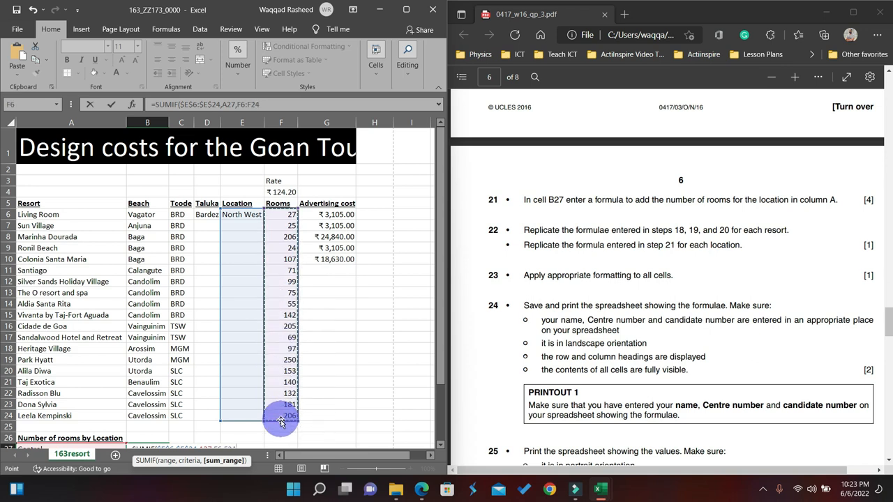
scroll(279, 421, "down", 2)
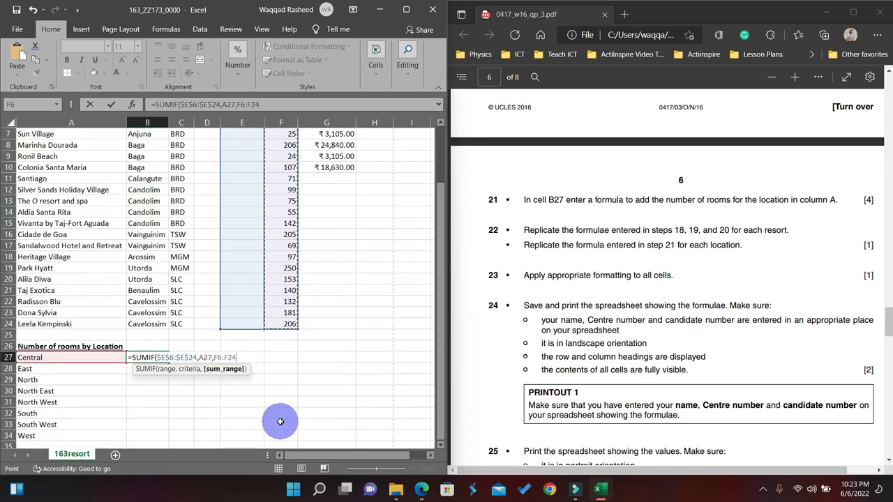
left_click(217, 359)
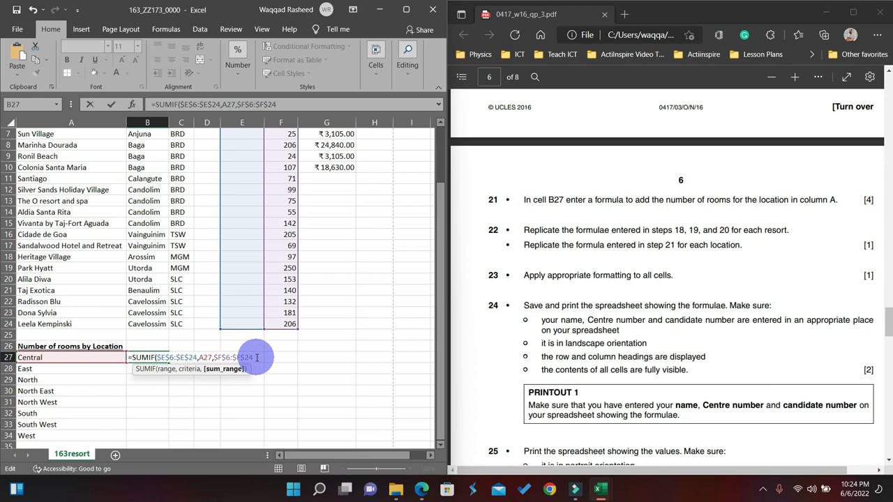
key("Return")
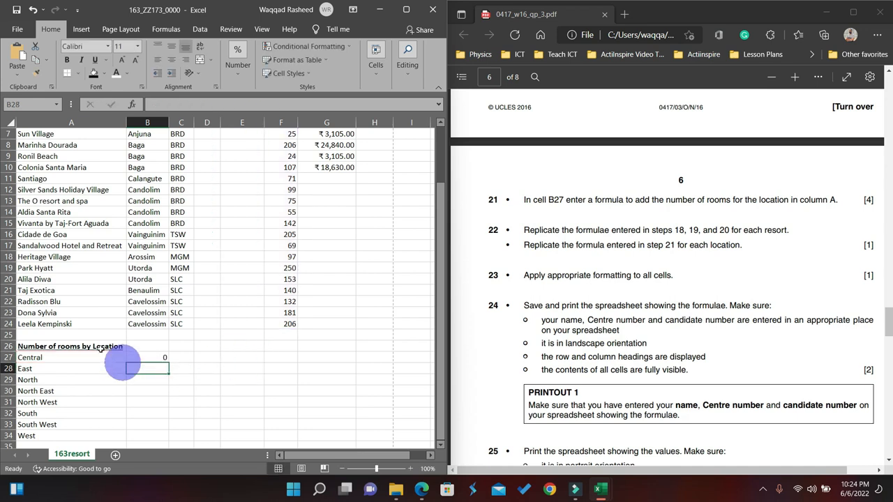
- Fill the Taluka lookup formula from D6 down to D23 and autofit the width of column D
left_click(138, 357)
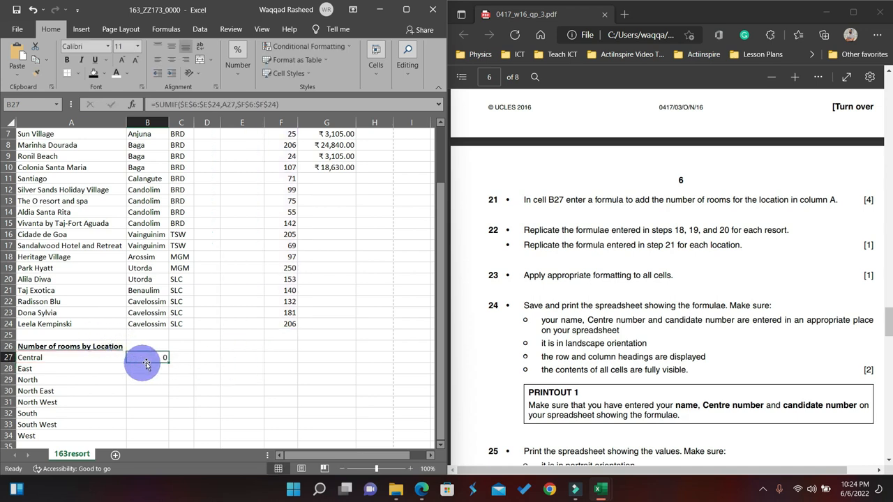
scroll(564, 263, "up", 1)
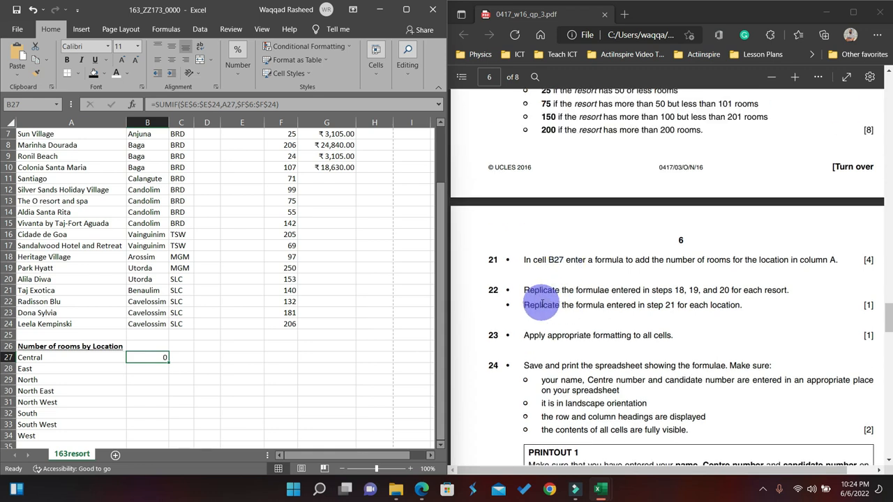
scroll(541, 304, "up", 2)
scroll(538, 303, "down", 2)
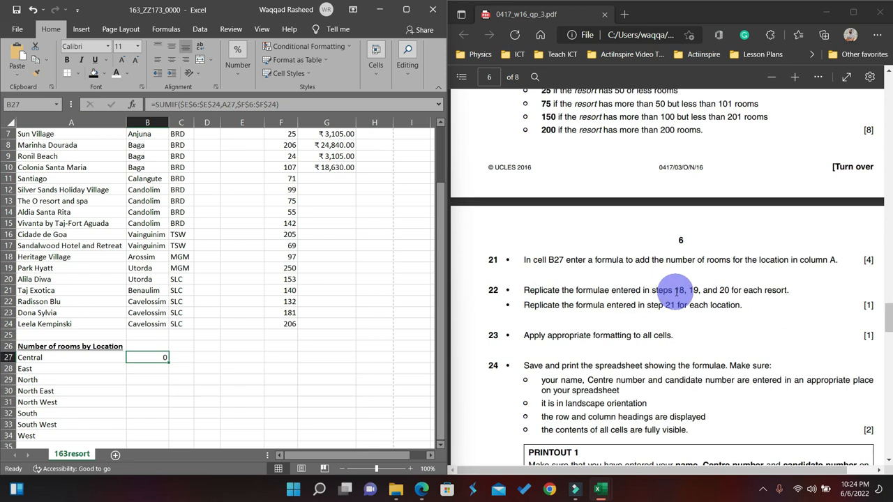
scroll(277, 253, "up", 2)
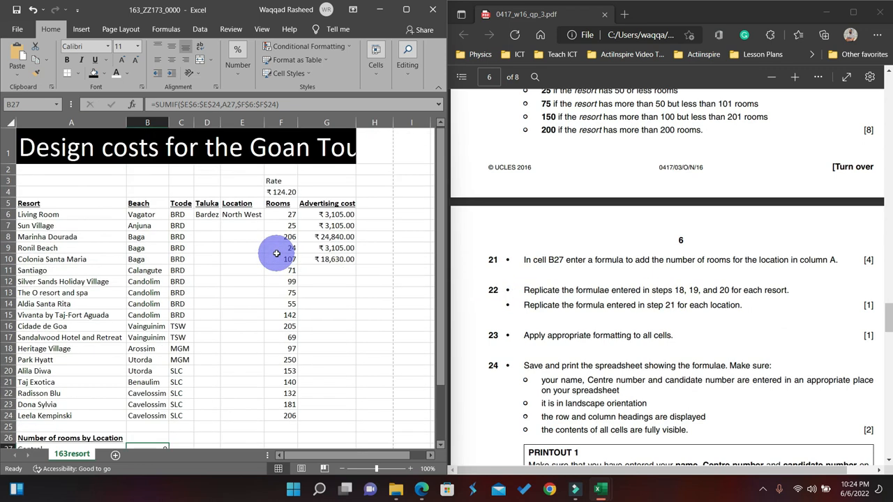
left_click(215, 219)
left_click_drag(220, 220, 216, 406)
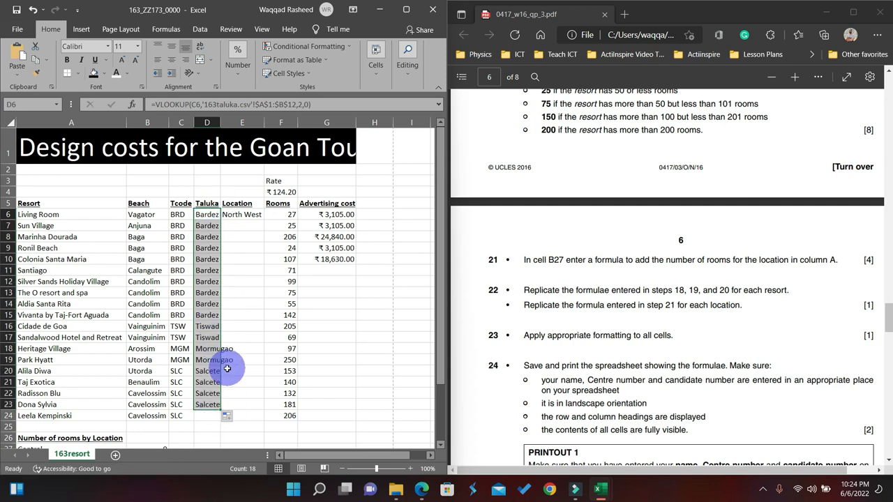
left_click(229, 270)
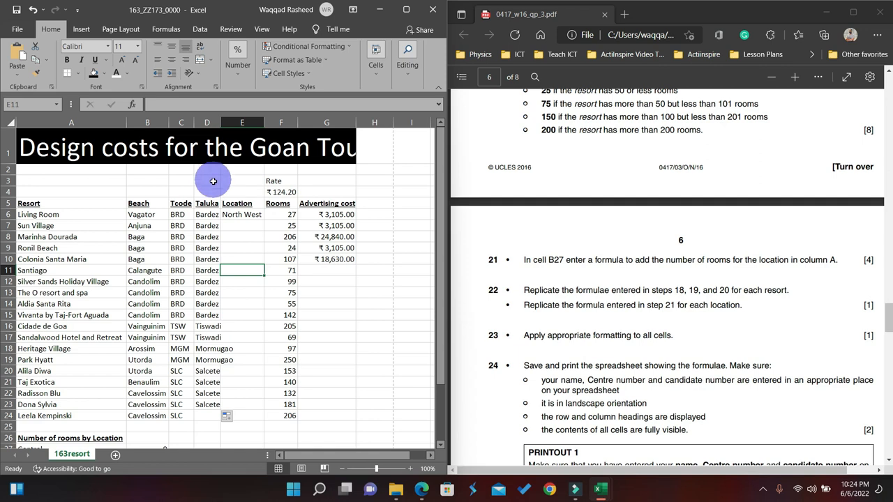
double_click(221, 122)
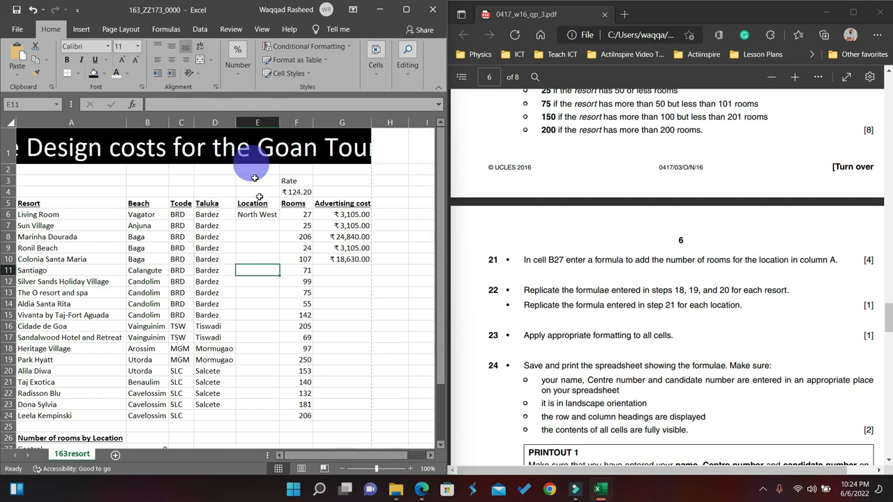
- Fill the Location lookup formula from E6 down to E24 and extend the Taluka lookup from D23 to D24
left_click(254, 223)
left_click(254, 214)
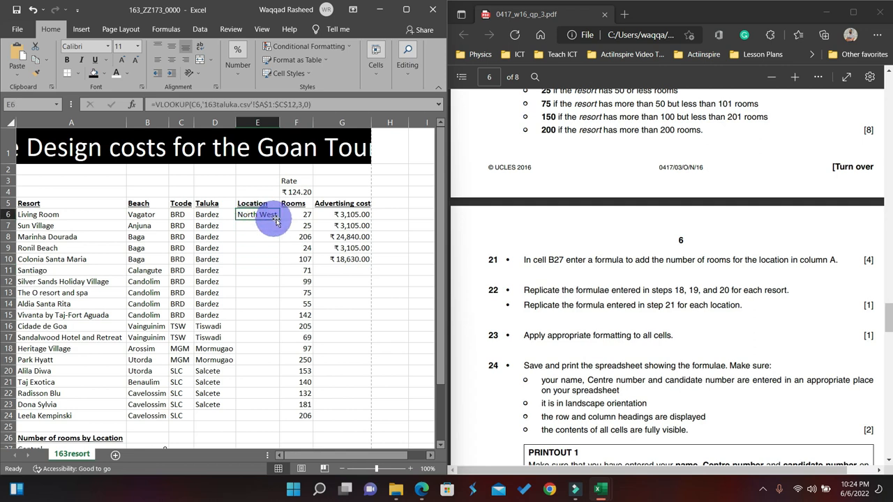
left_click_drag(279, 219, 278, 422)
left_click(214, 403)
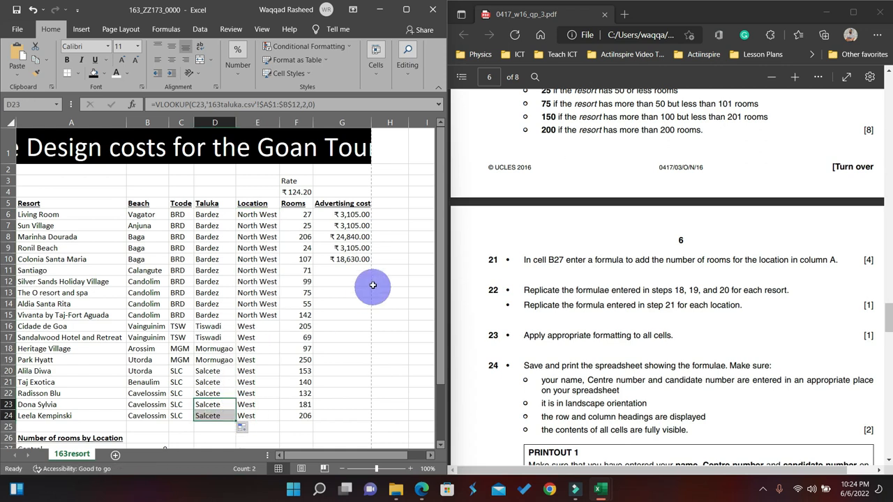
- Fill the advertising cost formula from G6 down to G24 for every resort
left_click(344, 244)
left_click(354, 214)
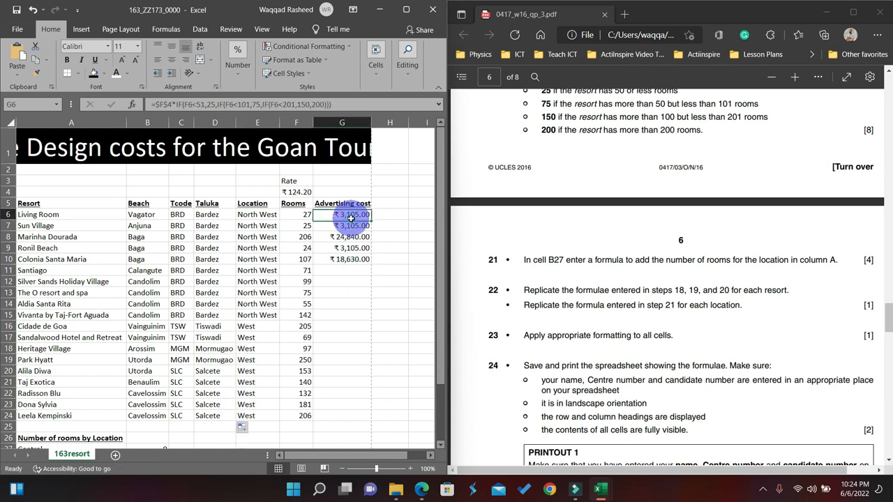
left_click_drag(364, 215, 371, 421)
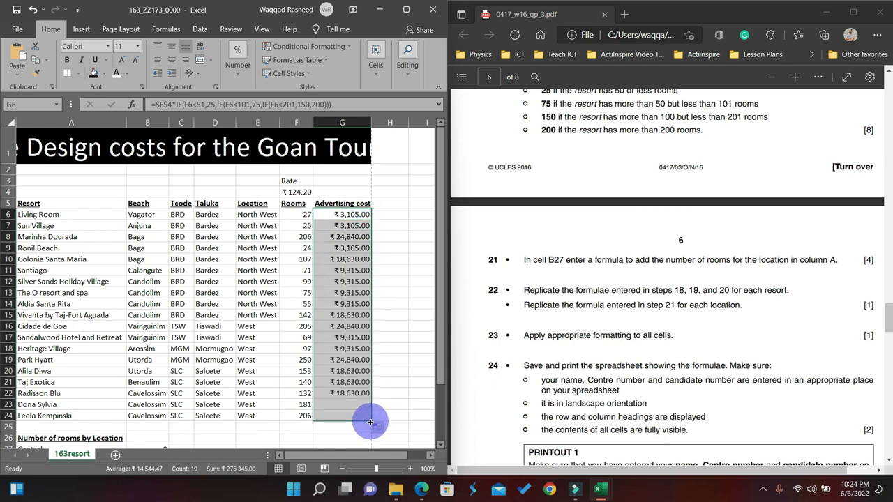
- Fill the rooms-by-location SUMIF formula from B27 down to B34 for each location
scroll(295, 379, "down", 3)
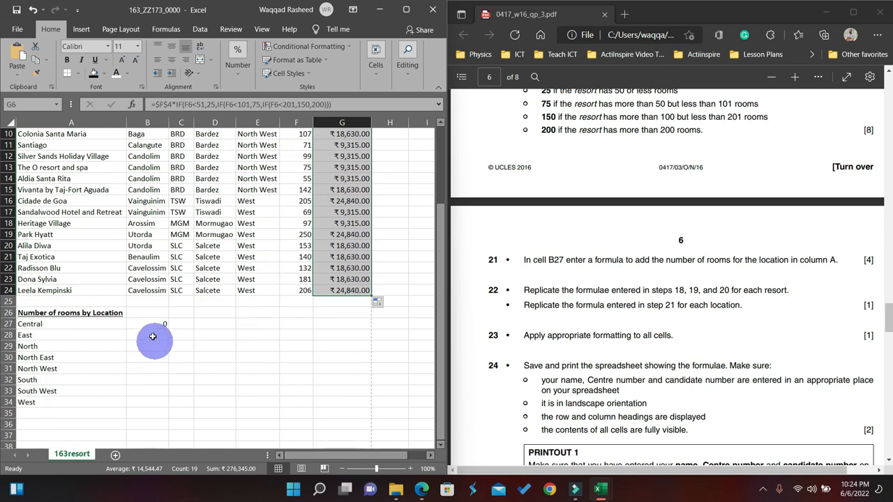
left_click(160, 326)
left_click_drag(168, 330, 167, 406)
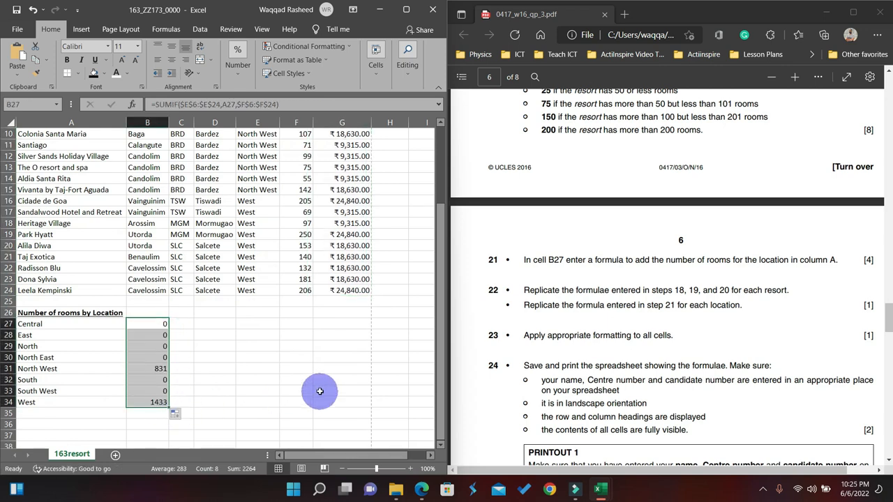
- Review the completed sheet against the Task 3 introduction on currency format, and read steps 23 and 24 of the question paper
scroll(314, 356, "up", 3)
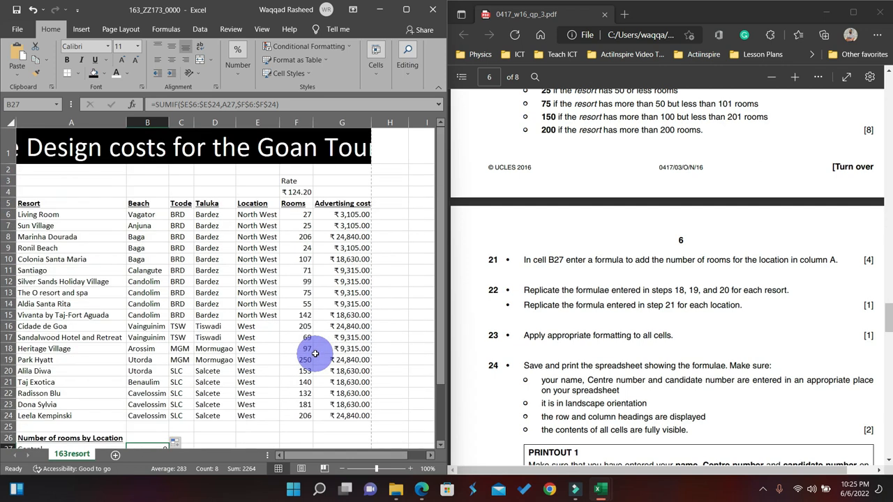
scroll(314, 355, "down", 3)
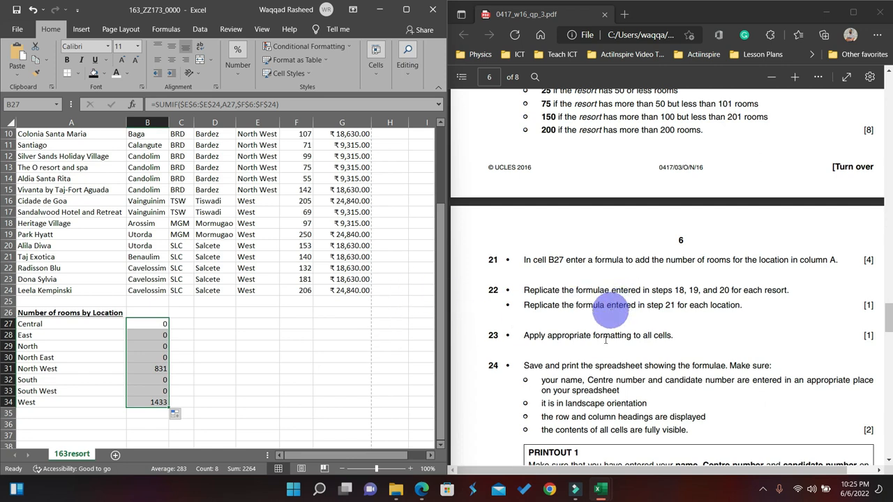
scroll(618, 310, "down", 1)
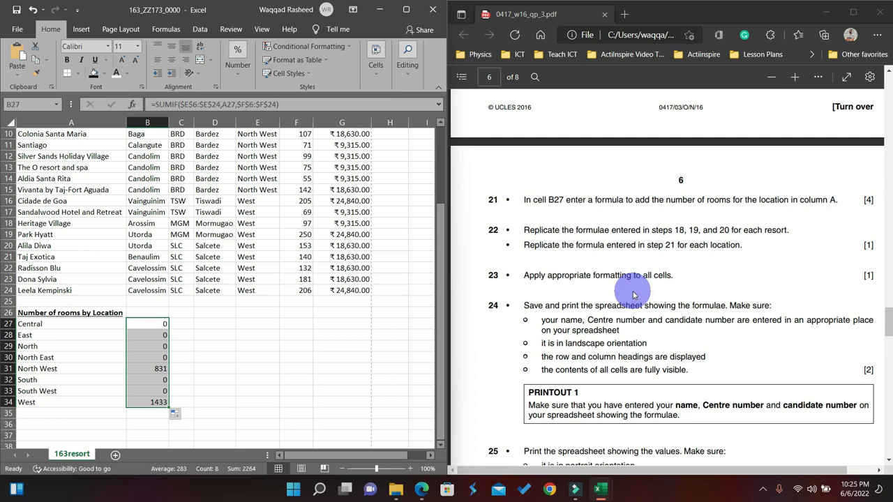
scroll(385, 309, "up", 3)
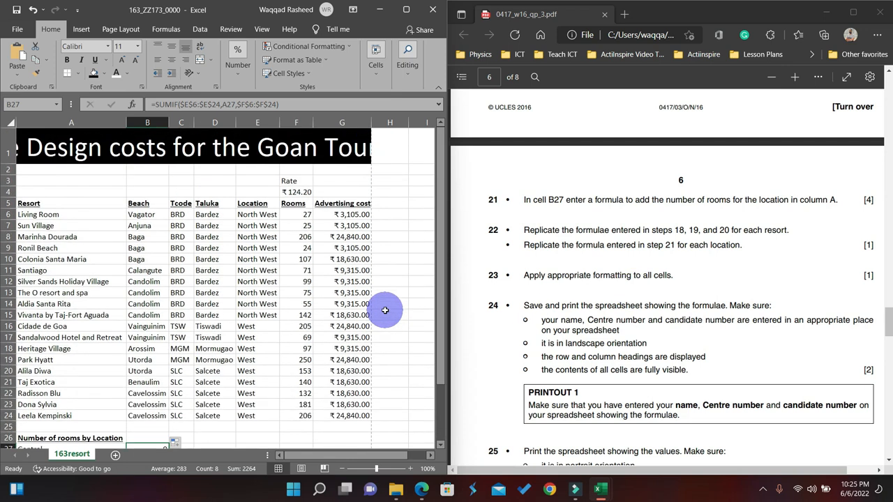
scroll(718, 234, "up", 10)
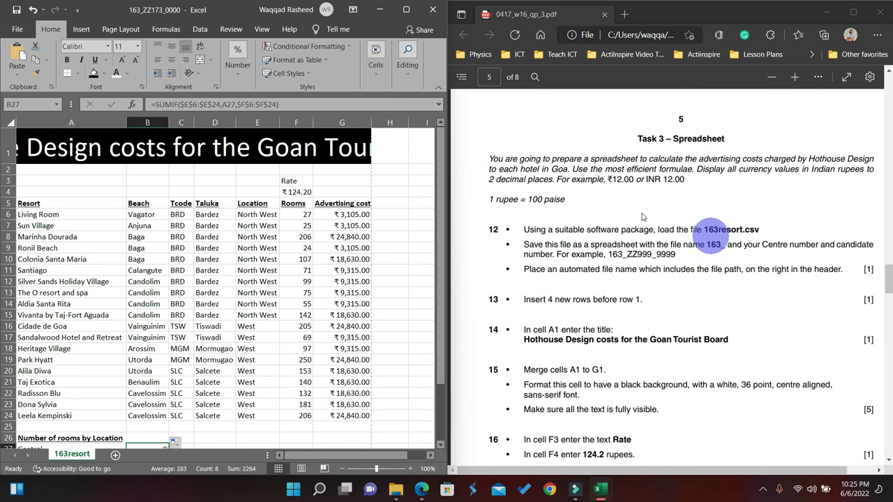
left_click_drag(490, 159, 625, 197)
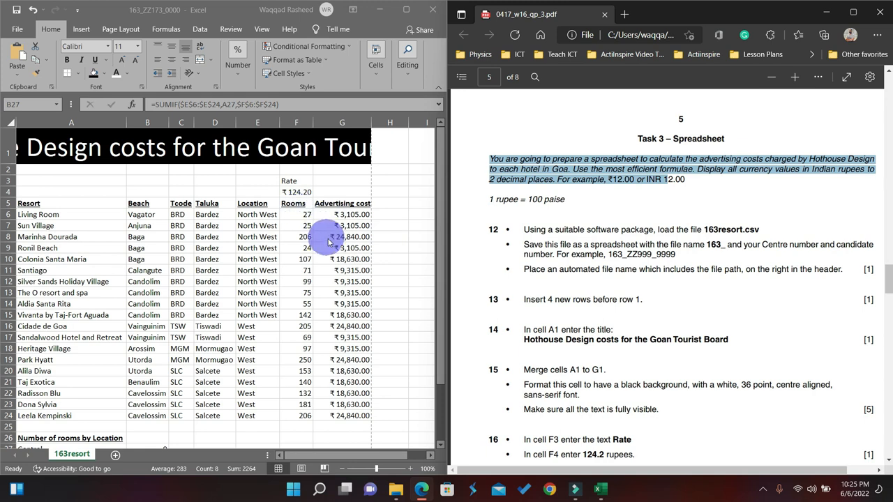
scroll(328, 240, "down", 2)
scroll(327, 241, "down", 1)
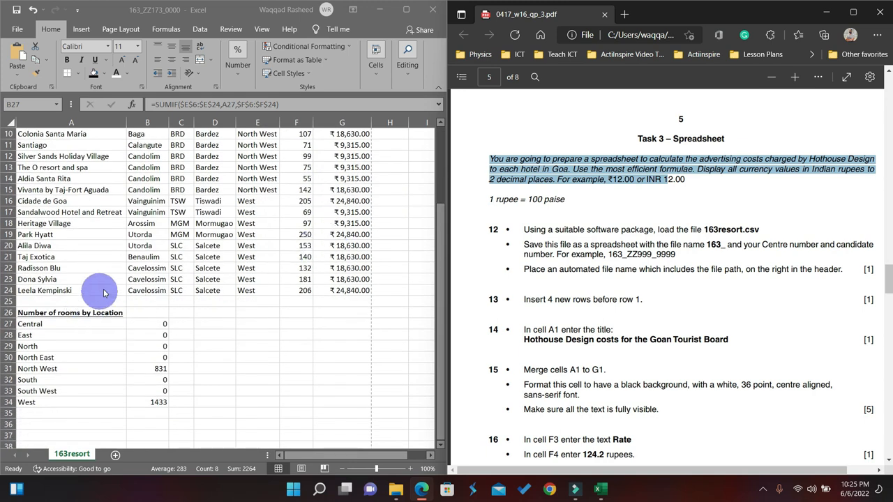
scroll(105, 300, "up", 2)
scroll(189, 230, "up", 1)
scroll(186, 233, "down", 2)
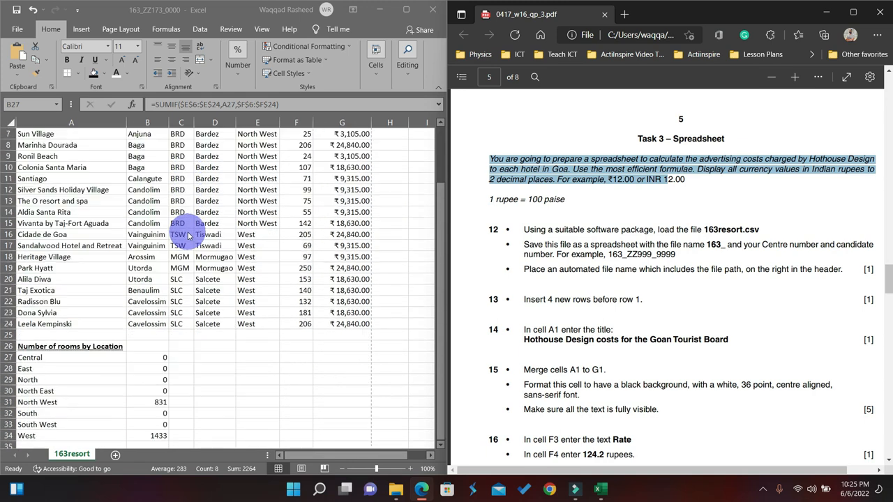
scroll(584, 273, "down", 1)
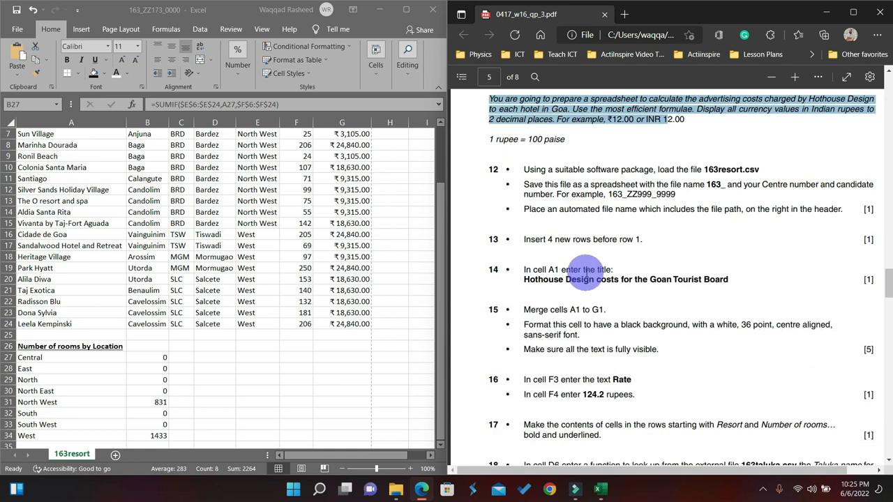
scroll(585, 273, "down", 10)
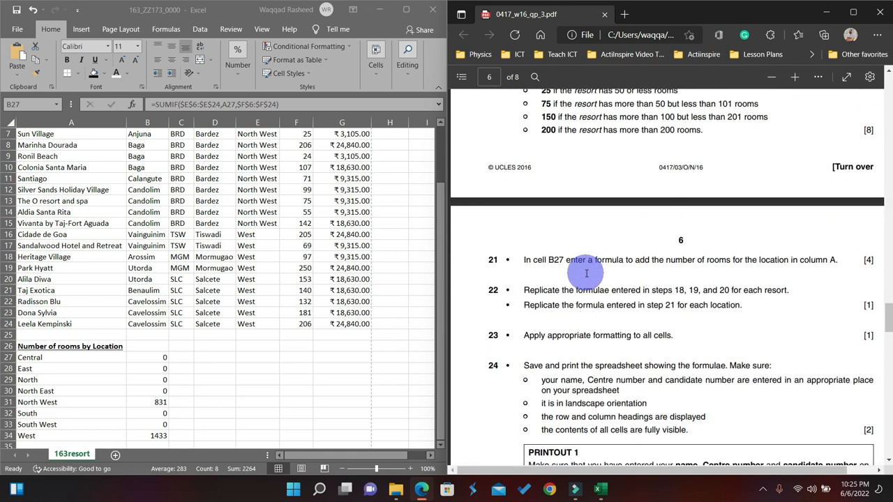
scroll(592, 286, "down", 1)
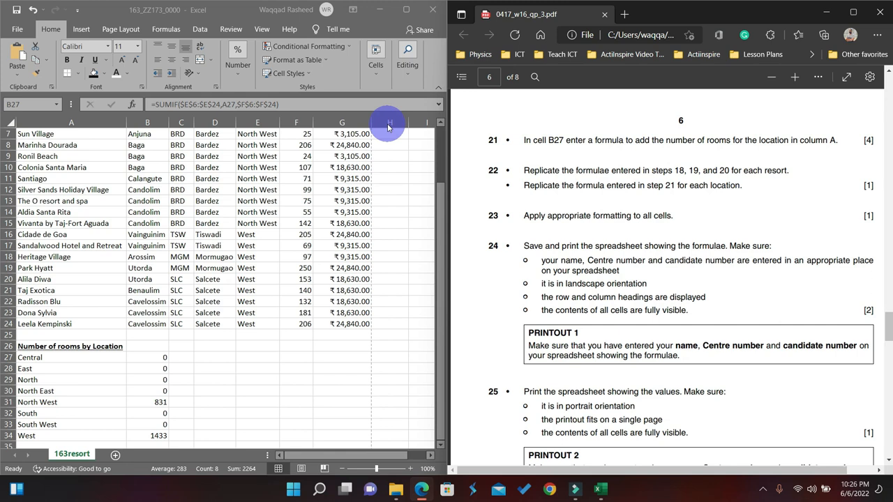
- Maximize the workbook window and insert a header and footer on the 163resort sheet
left_click(405, 11)
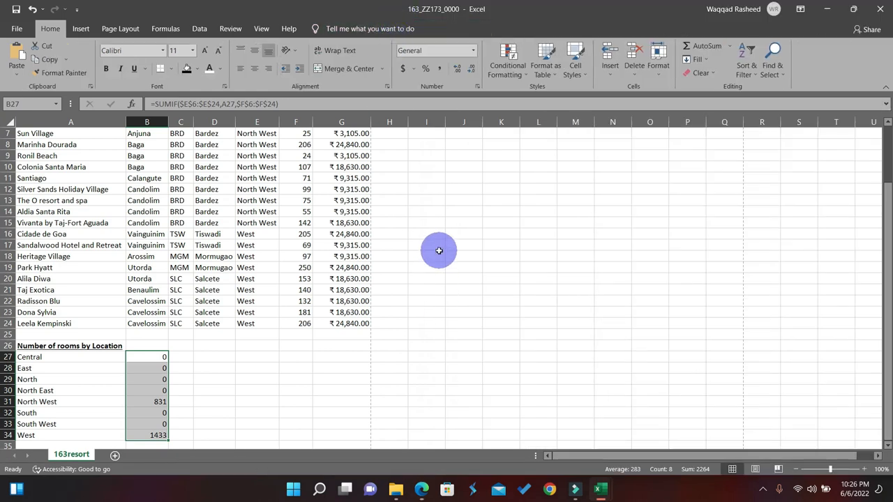
left_click(438, 250)
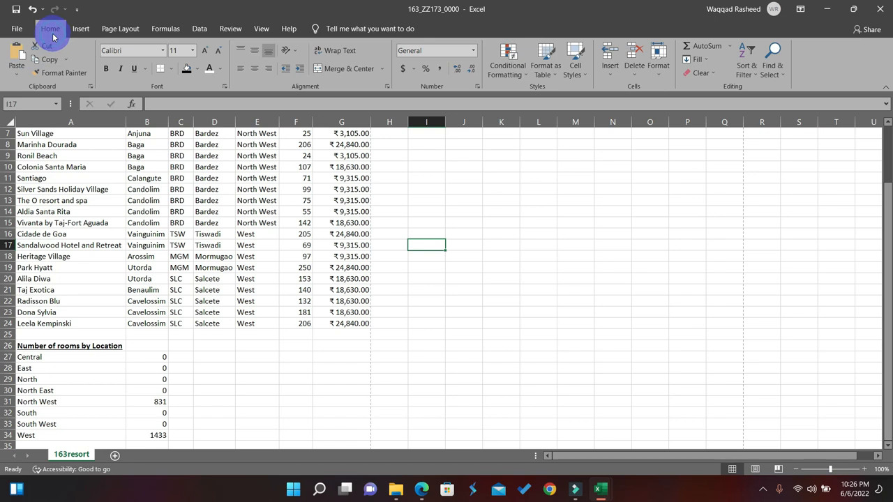
left_click(80, 28)
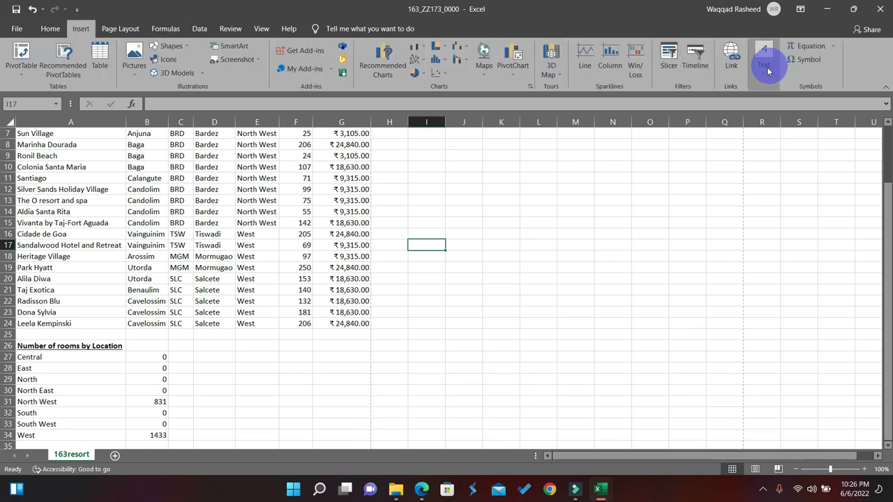
left_click(764, 66)
left_click(788, 122)
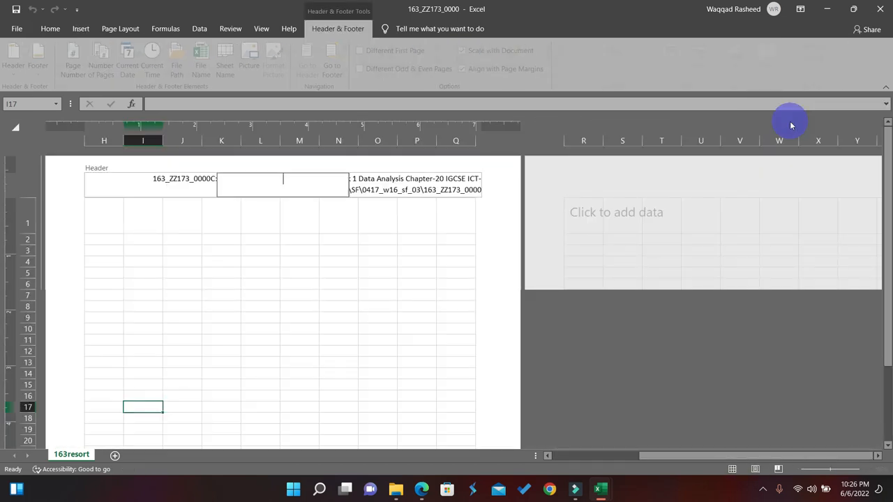
- Enter the candidate's name, Centre number and candidate number in the left, centre and right footer sections, and return to Normal view
left_click(354, 249)
scroll(496, 250, "down", 2)
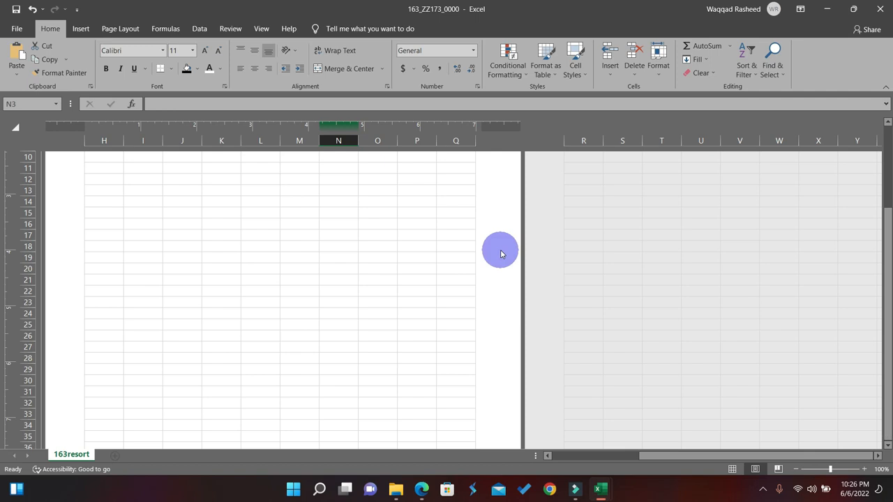
scroll(497, 252, "up", 2)
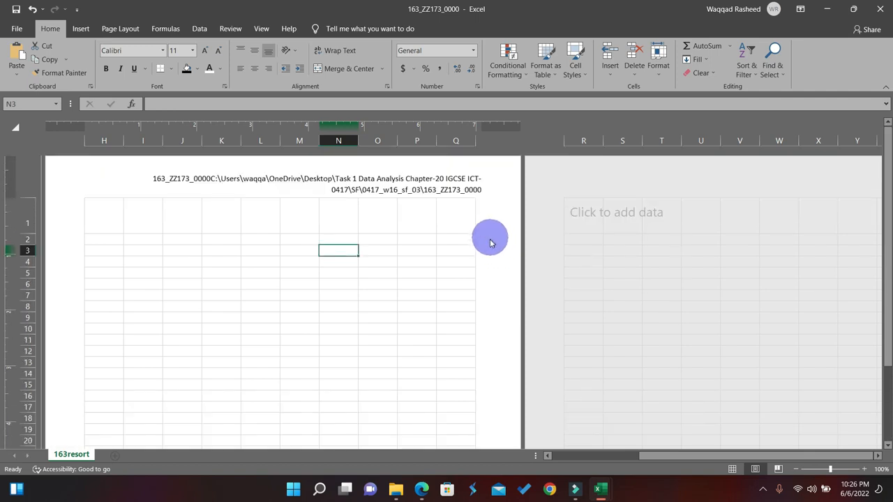
left_click_drag(713, 455, 558, 474)
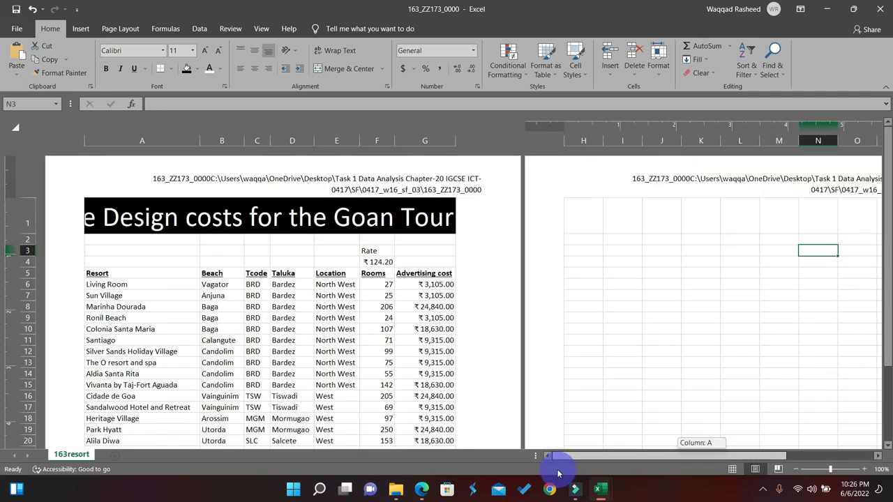
scroll(406, 339, "down", 3)
scroll(406, 339, "down", 5)
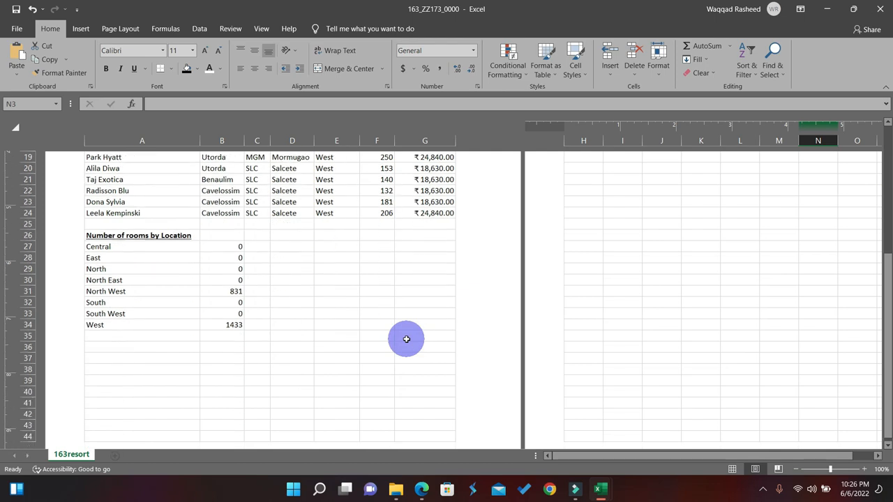
left_click(202, 336)
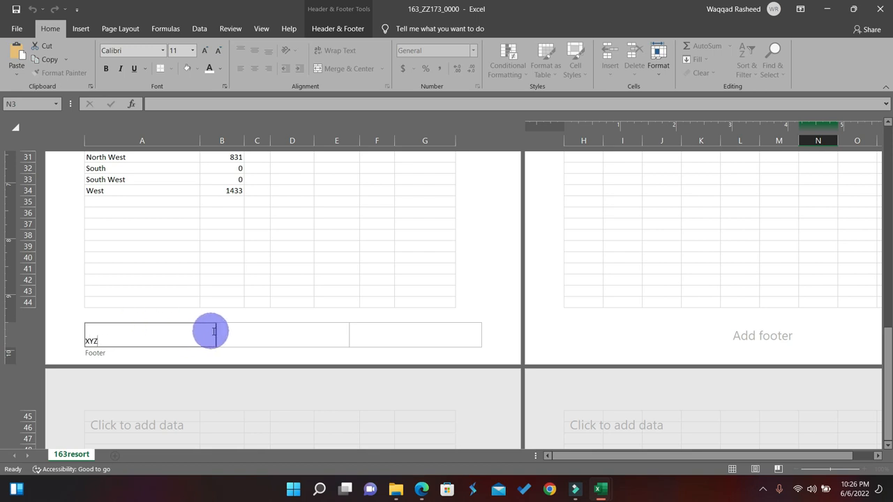
left_click(224, 335)
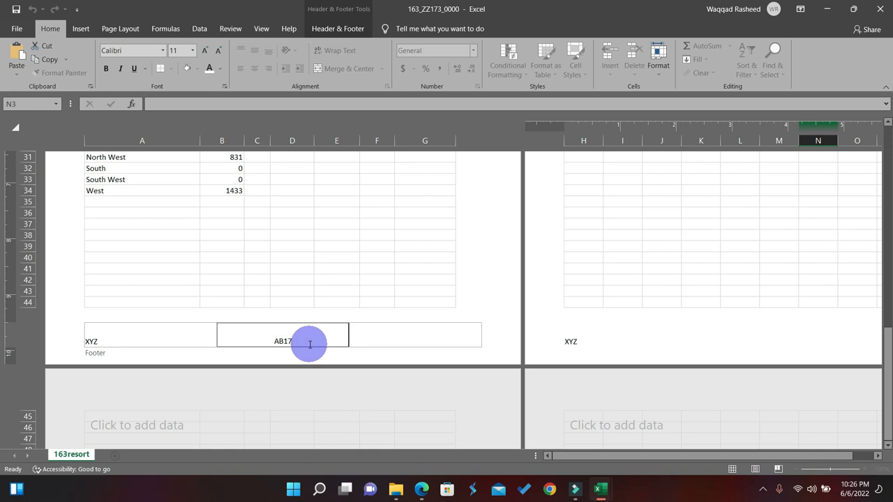
left_click(407, 333)
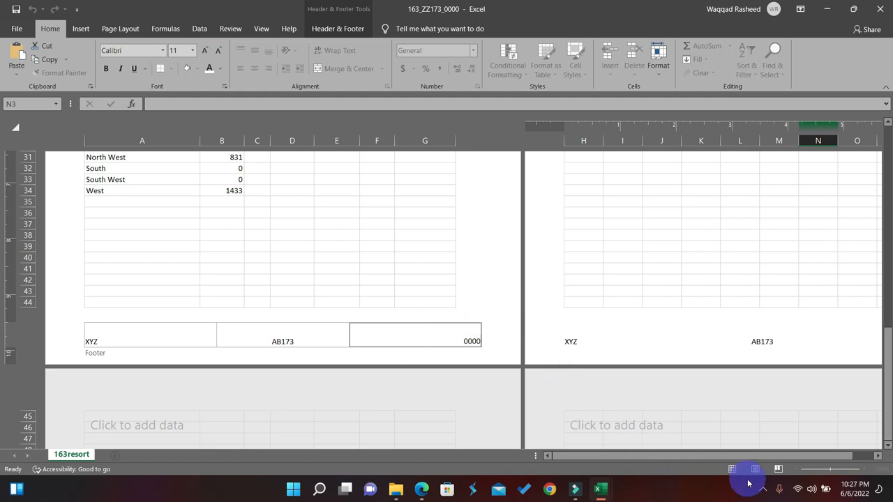
left_click(409, 263)
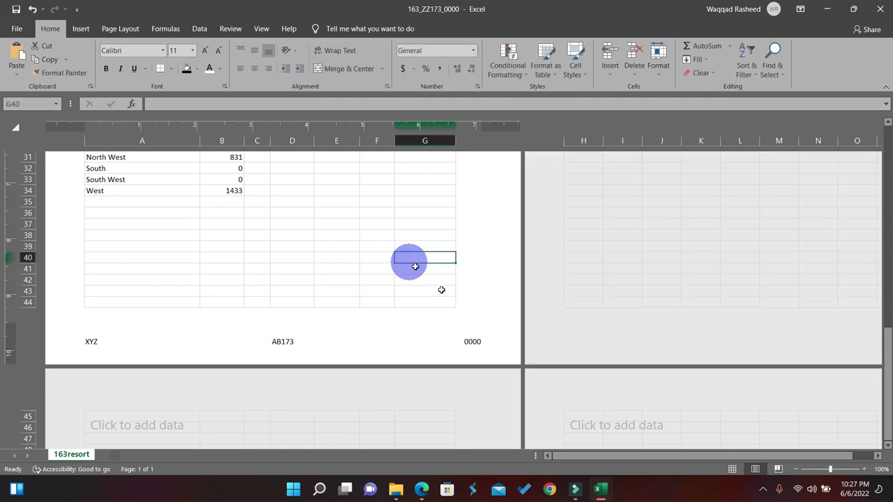
left_click(732, 468)
scroll(216, 275, "up", 10)
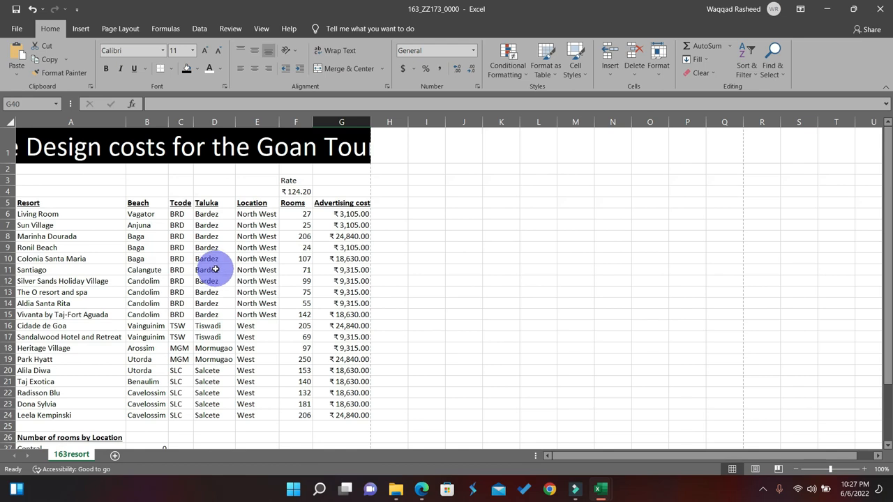
- Place the workbook beside the question paper 0417_w16_qp_3.pdf in Edge and read the step 24 print requirements
key("super+Right")
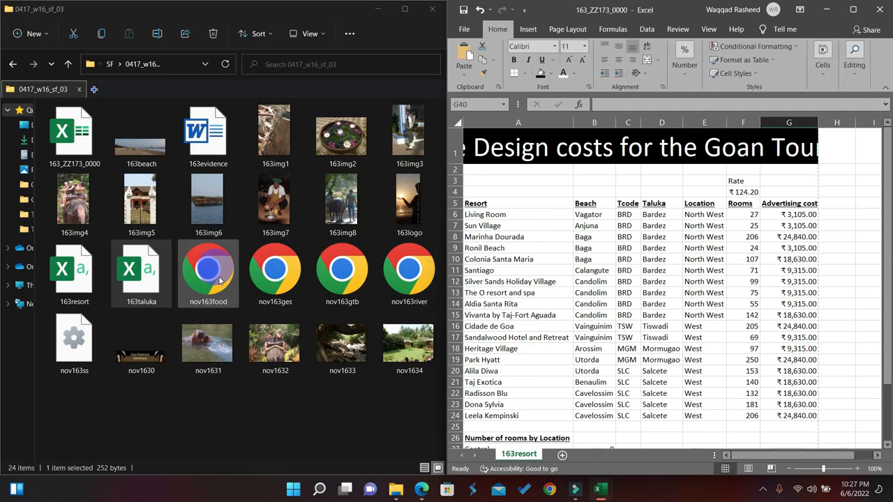
left_click(423, 491)
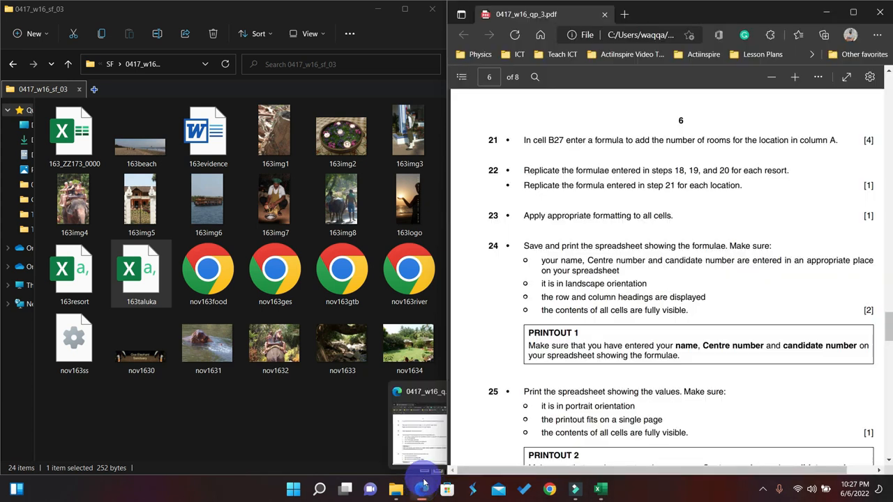
left_click(423, 486)
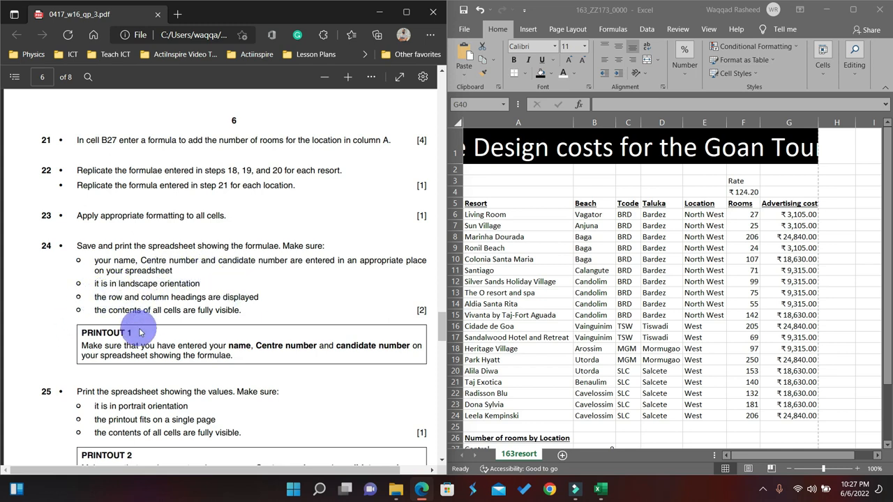
- Set the 163resort sheet's page orientation to landscape and switch back to the question paper in Edge
left_click(852, 10)
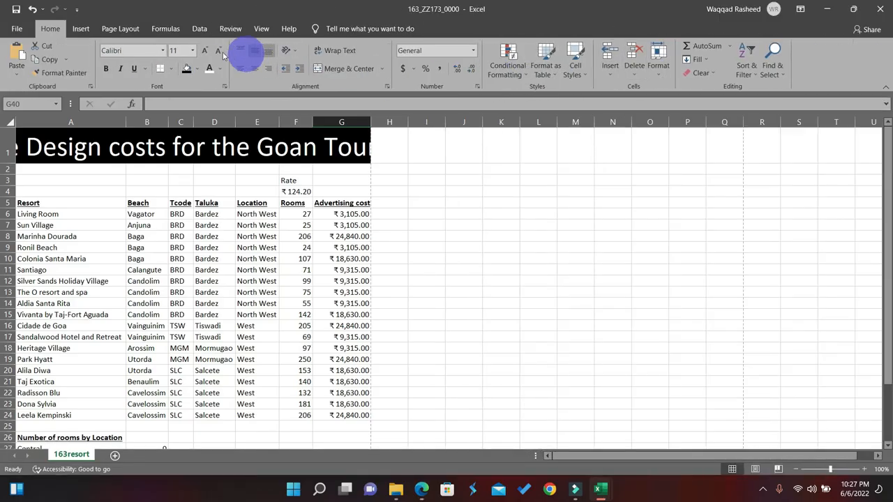
left_click(127, 29)
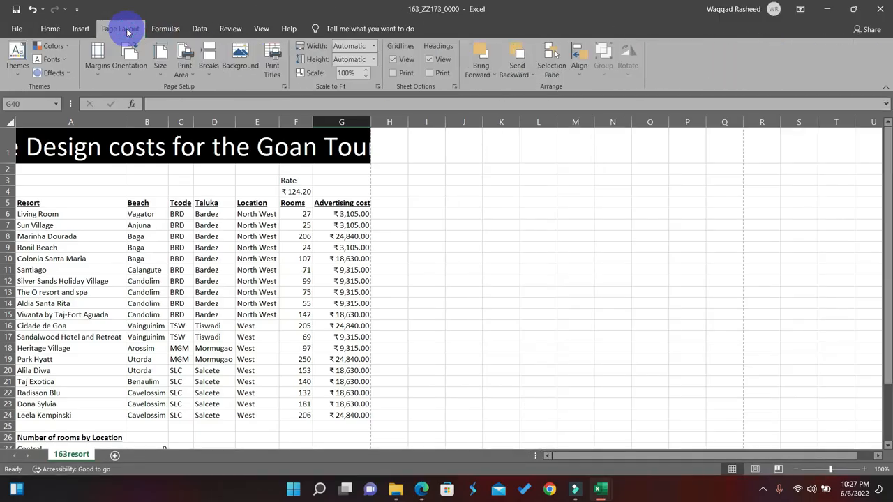
left_click(126, 67)
left_click(140, 93)
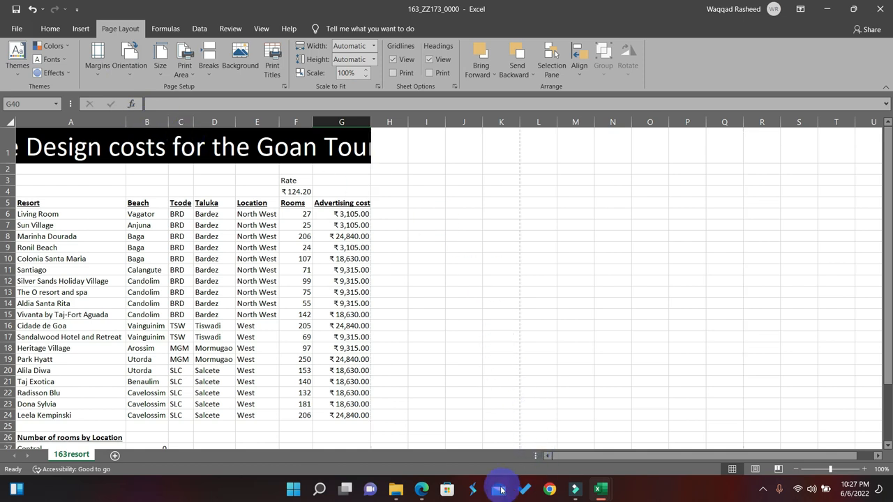
left_click(421, 489)
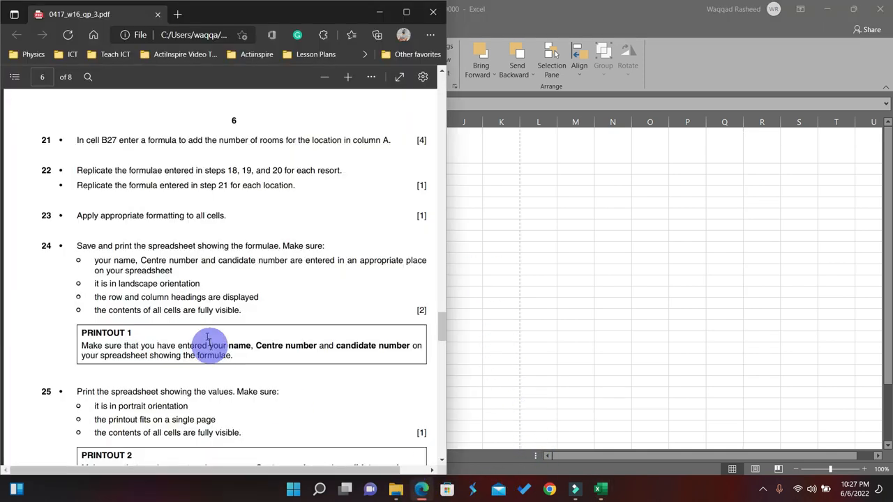
- Check step 24's formulae printout requirement, return to Excel and display the formulas on the 163resort sheet
scroll(197, 323, "down", 1)
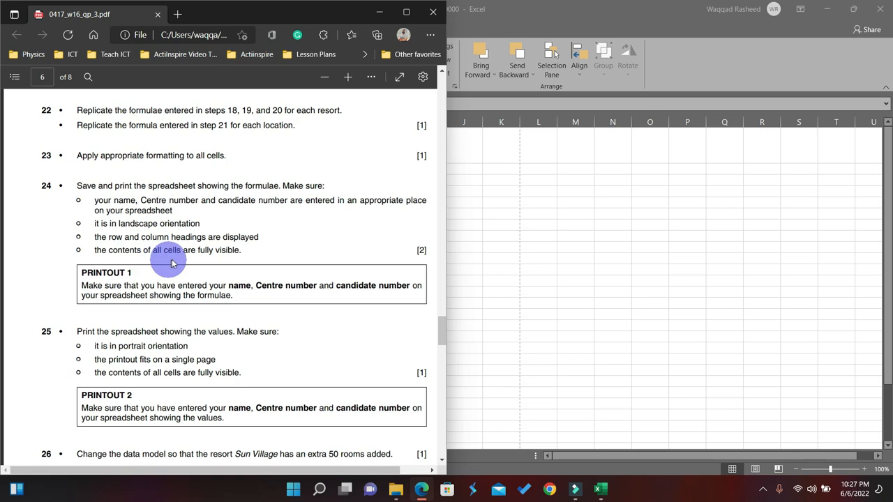
left_click_drag(243, 183, 272, 188)
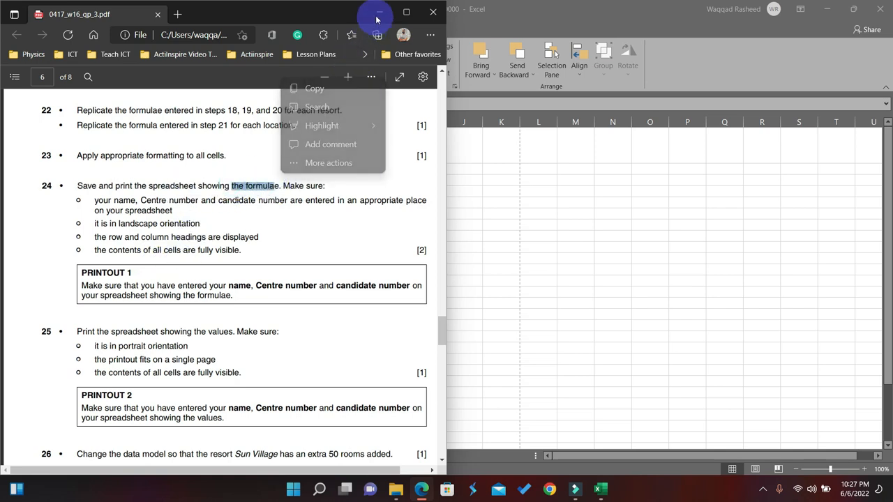
left_click(379, 12)
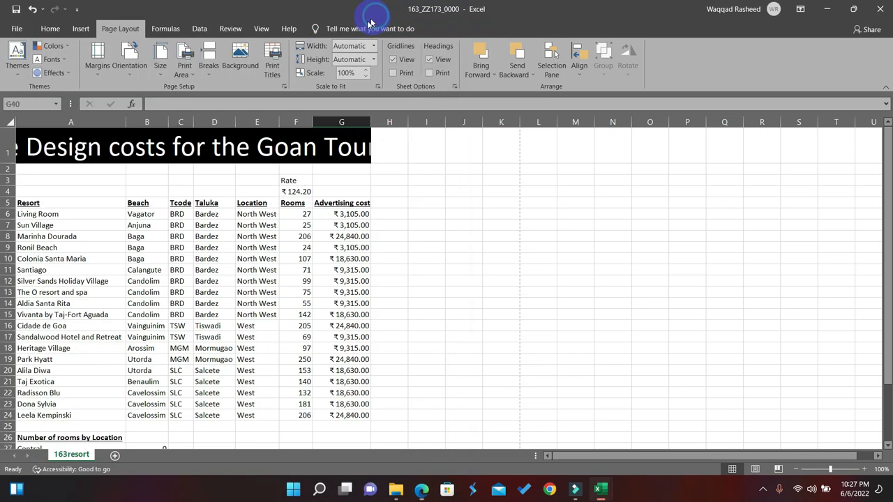
left_click(169, 32)
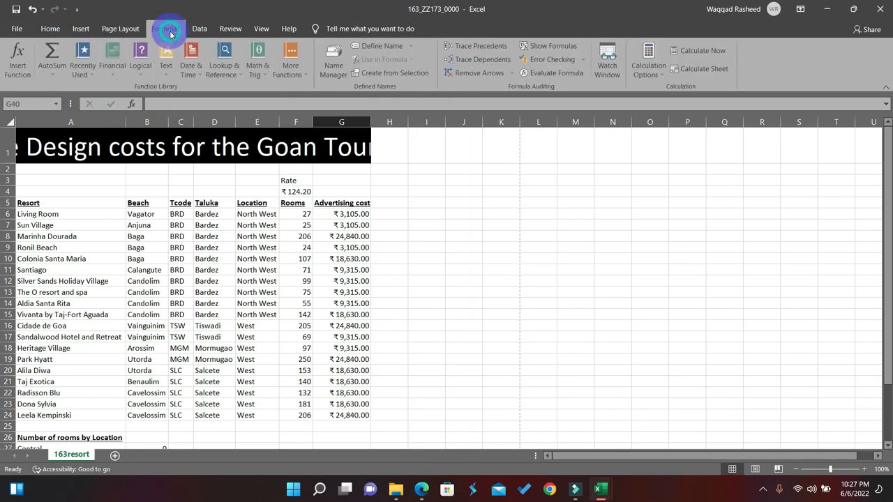
left_click(546, 49)
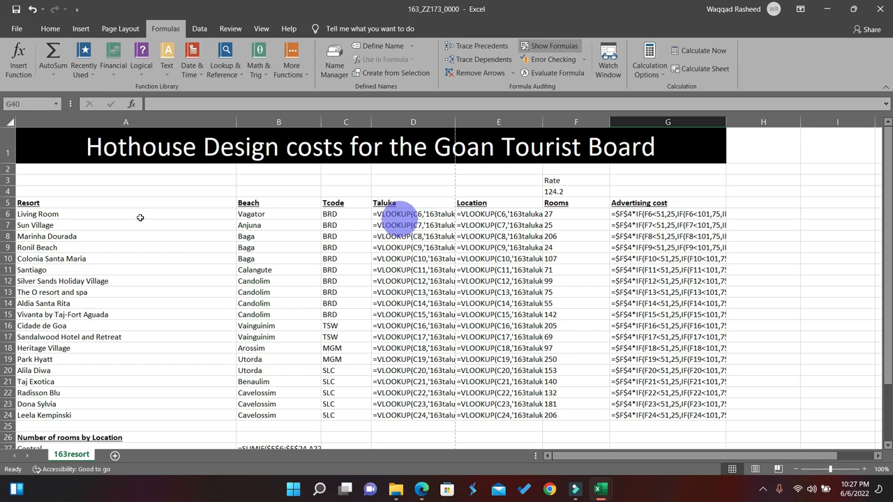
- Autofit the width of all columns on the 163resort sheet to make the formulas fully visible
left_click(6, 118)
left_click_drag(237, 124, 238, 124)
double_click(238, 124)
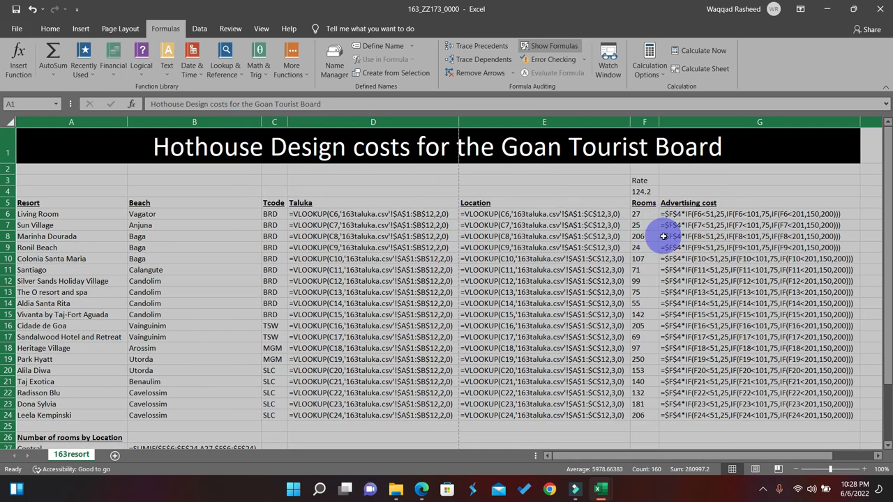
scroll(661, 236, "down", 4)
scroll(664, 237, "up", 3)
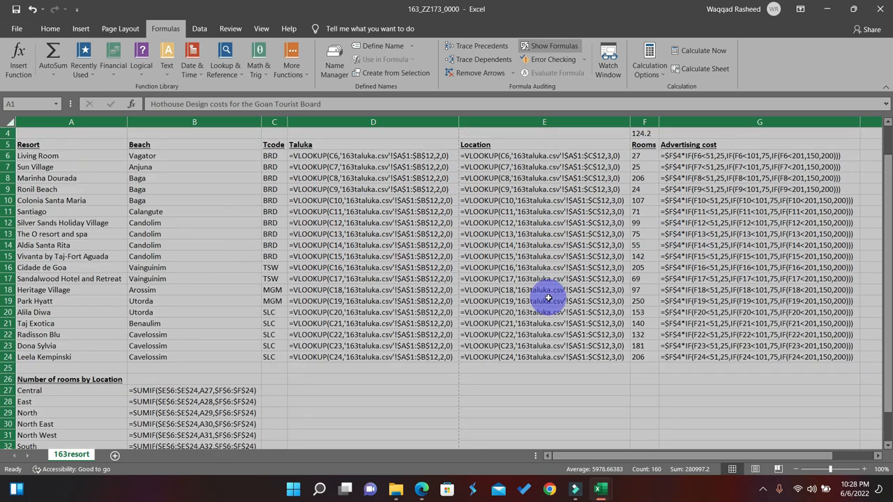
left_click(548, 301)
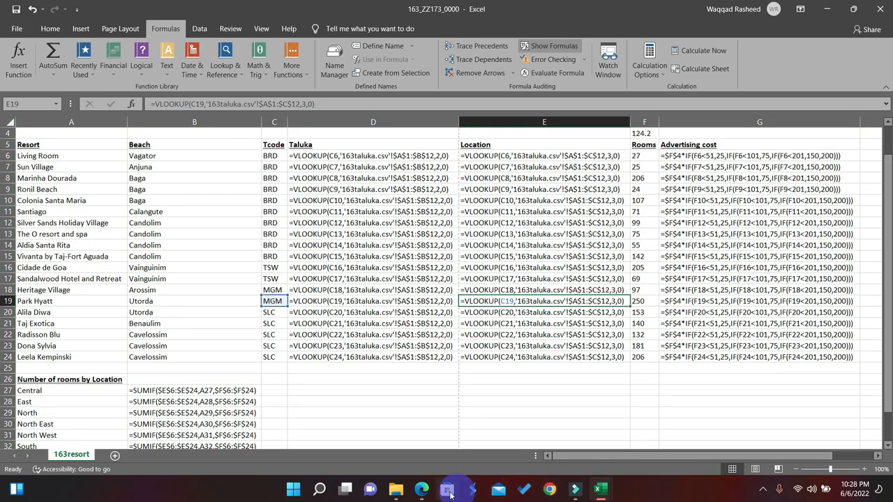
- Recheck step 24 in the question paper in Edge, then turn on row and column headings in the workbook's print setup in Excel
left_click(423, 490)
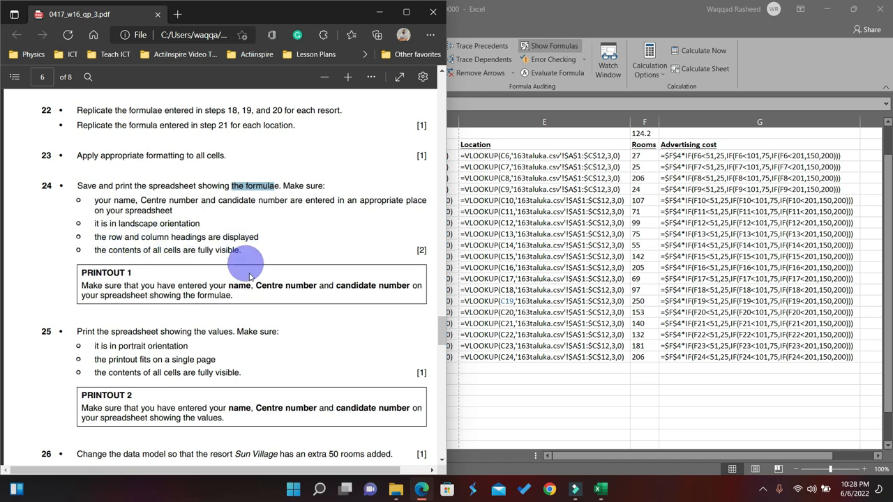
left_click(379, 12)
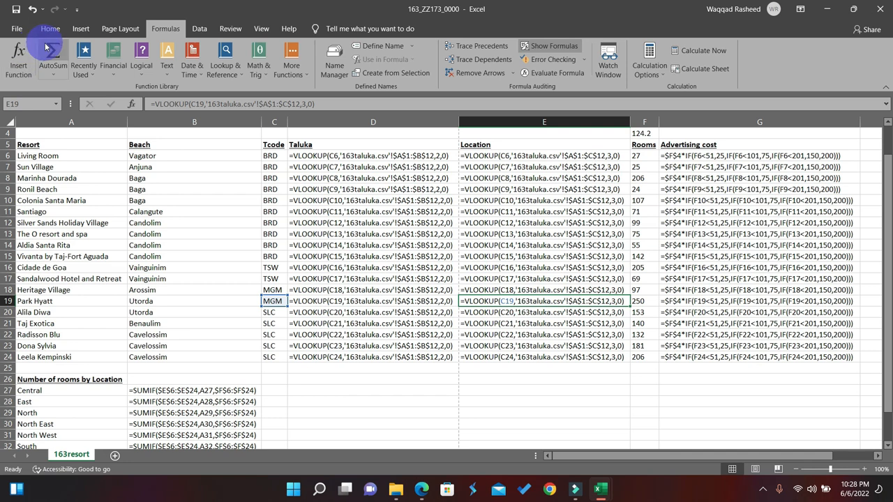
key("ctrl+p")
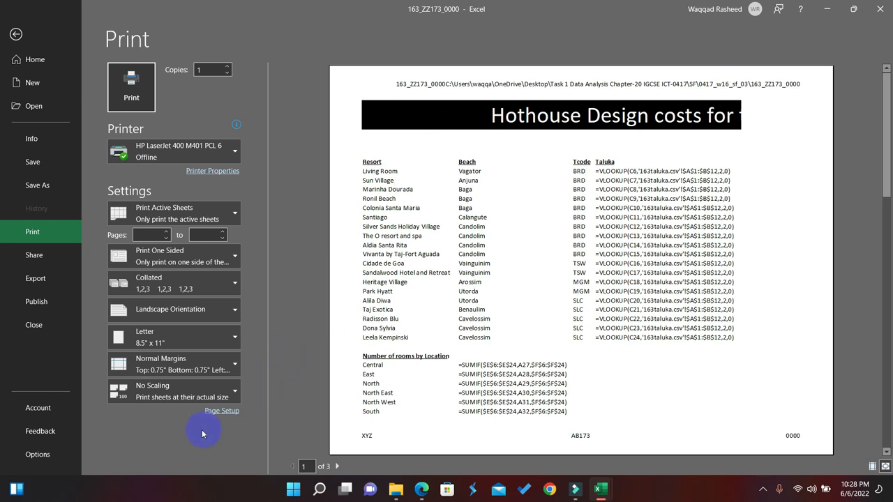
left_click(220, 413)
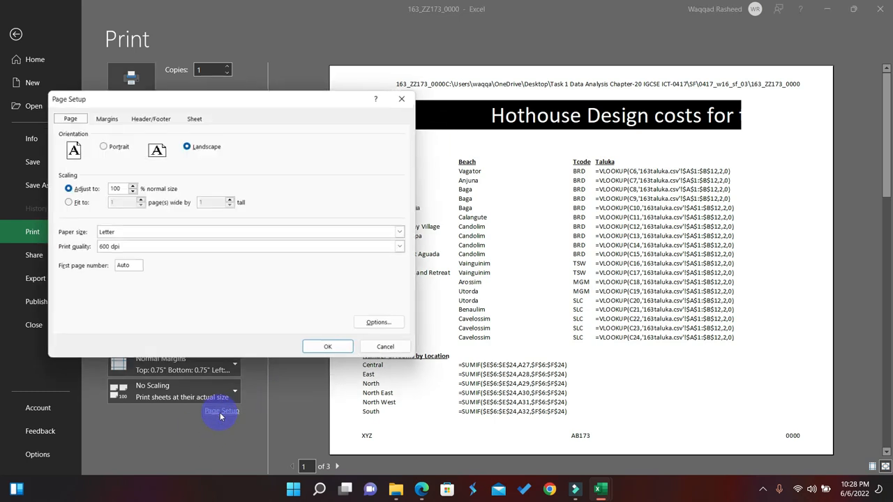
left_click(191, 117)
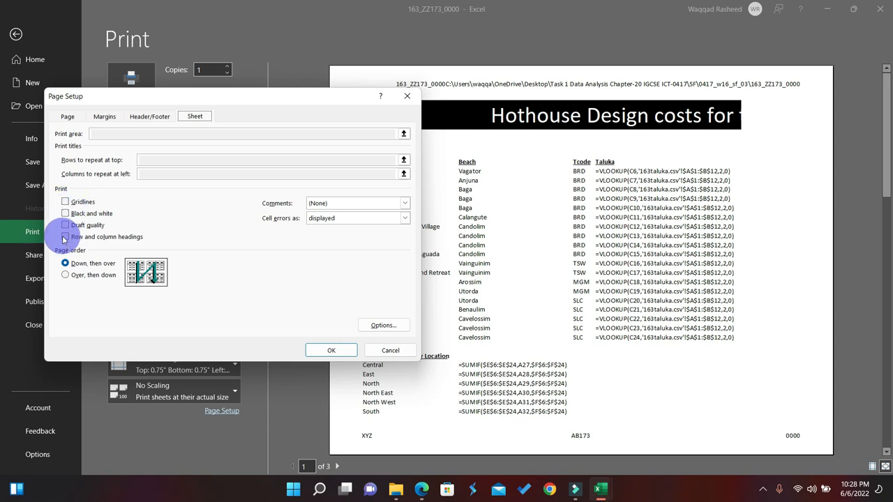
left_click(331, 350)
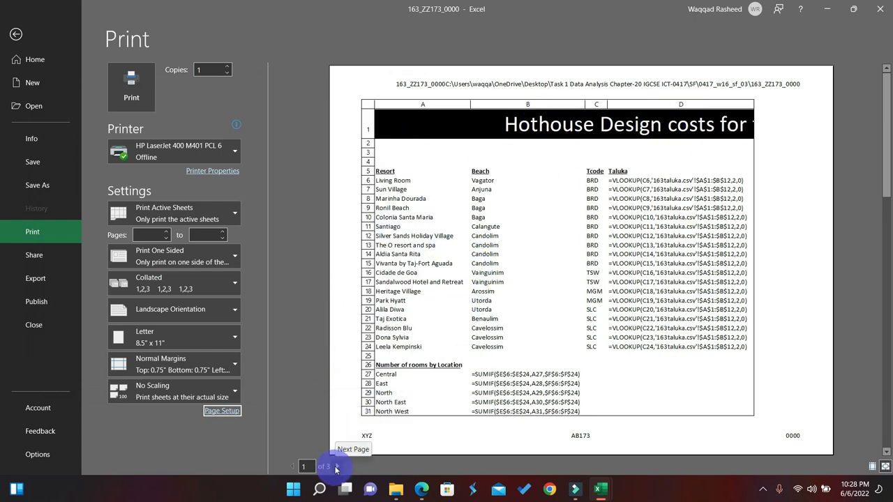
- Page through the print preview of the formulae printout to check the headings and cell contents
left_click(336, 467)
left_click(337, 467)
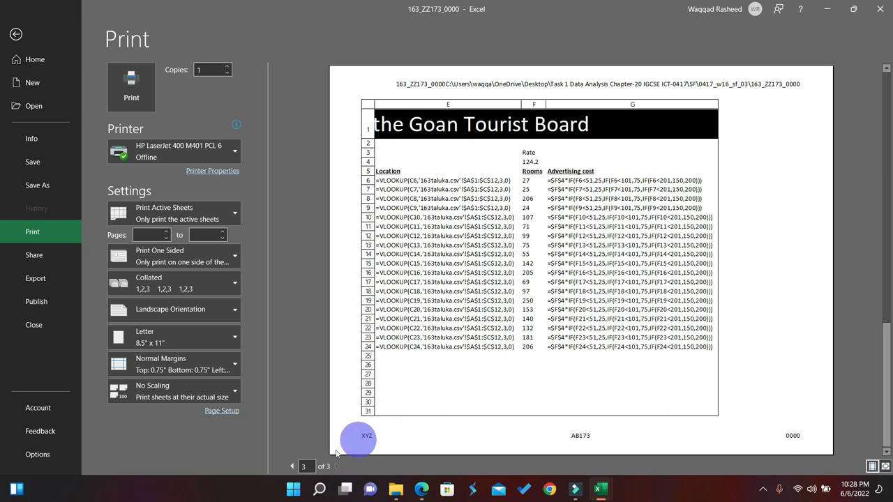
left_click(291, 467)
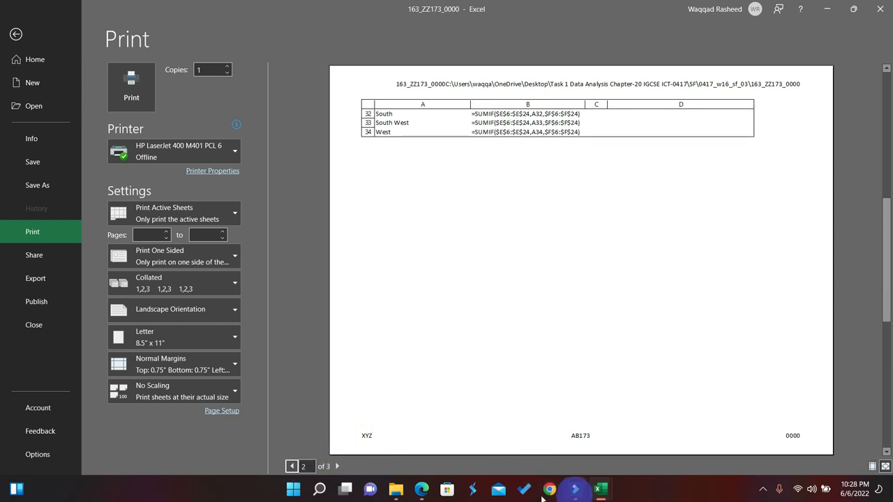
- Switch to the question paper in Edge, read the step 25 print requirements and return to Excel
left_click(421, 489)
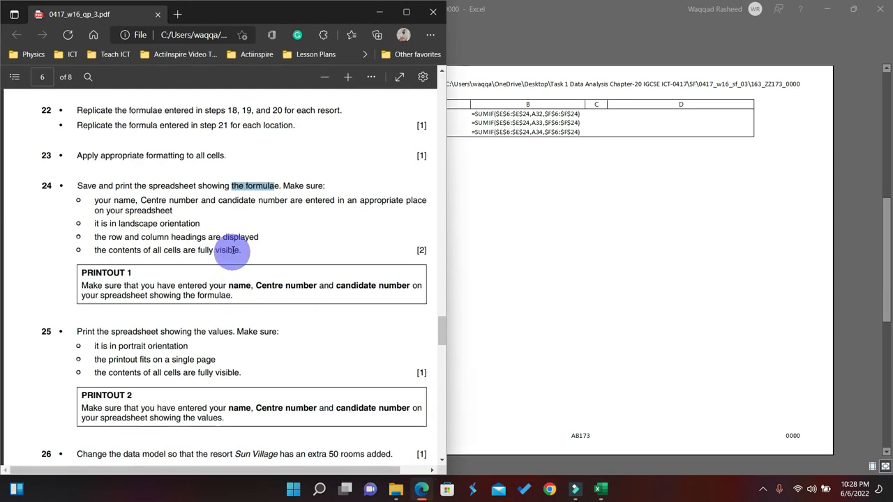
scroll(234, 249, "down", 3)
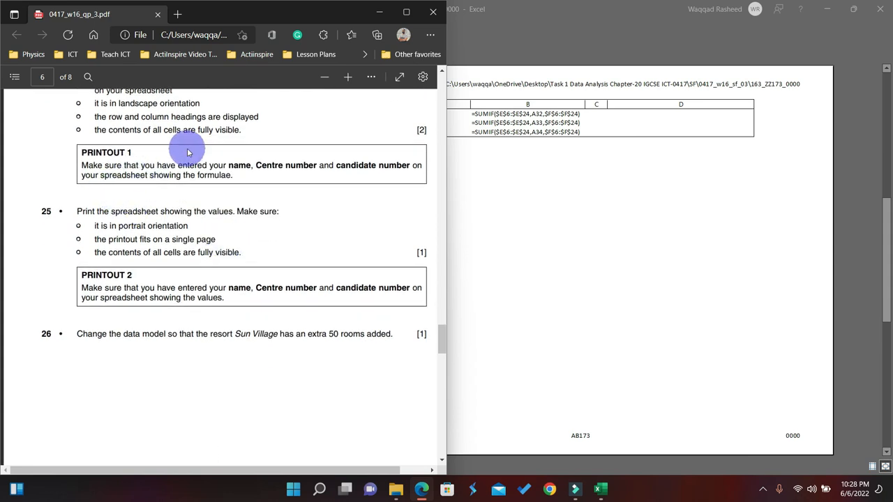
scroll(209, 194, "down", 2)
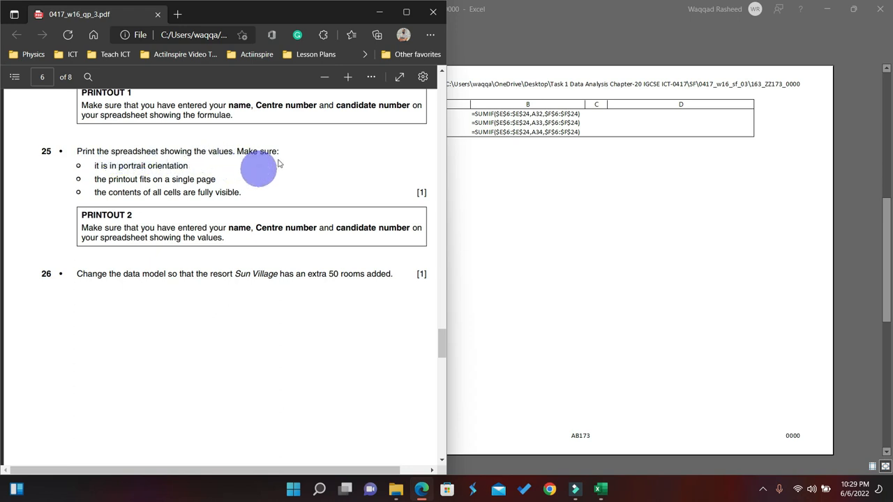
left_click(378, 12)
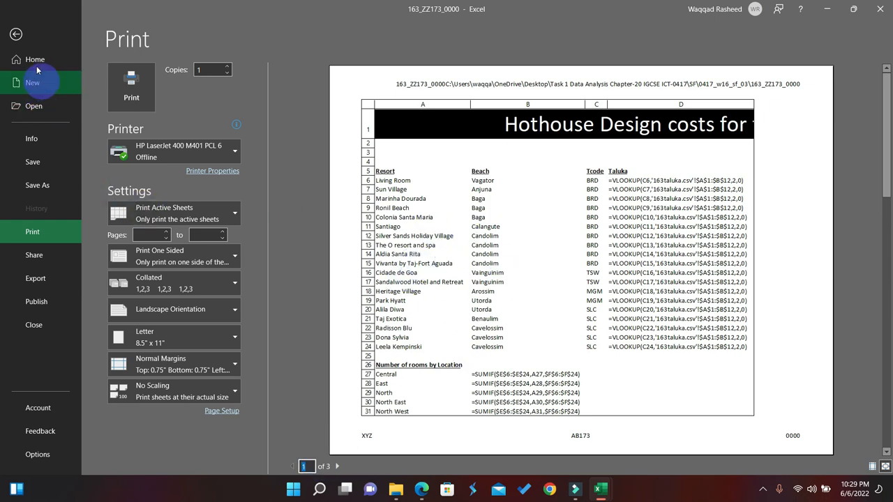
- Leave the print preview and display values instead of formulas on the 163resort sheet
left_click(17, 35)
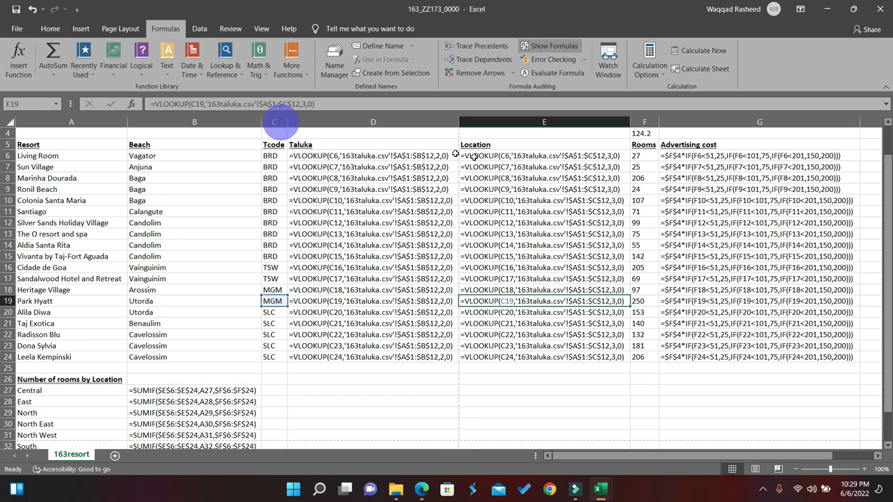
left_click(538, 49)
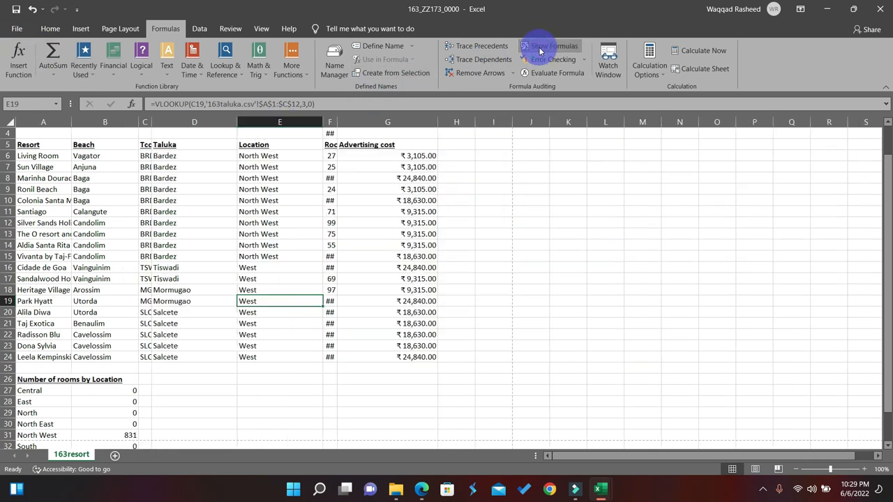
left_click(11, 122)
scroll(155, 213, "up", 1)
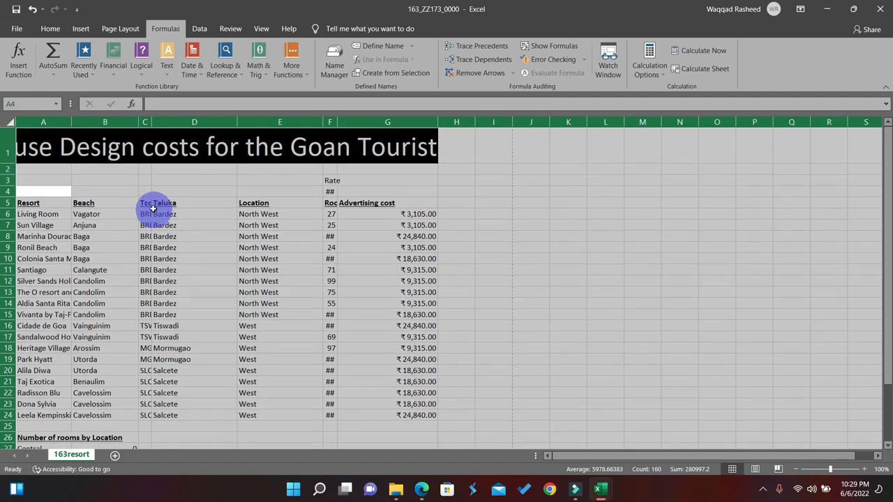
left_click(148, 203)
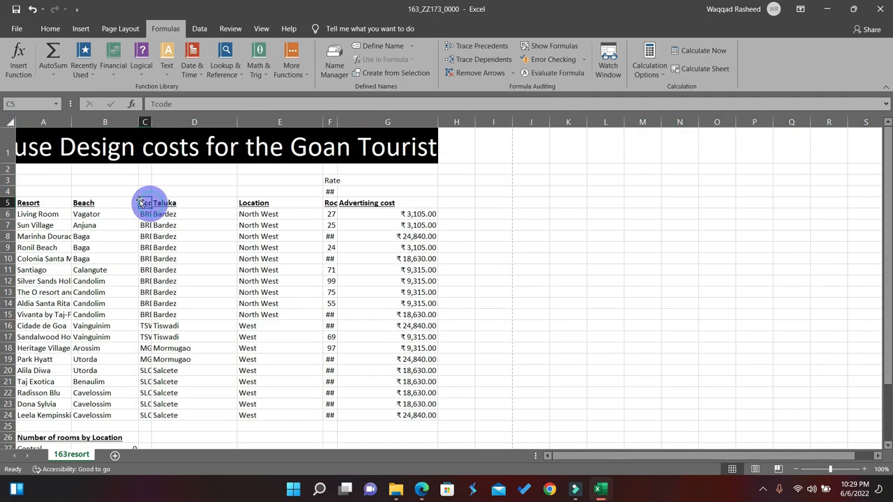
- Wrap the merged title text in A1 and increase the height of row 1 to fit two lines
left_click(129, 145)
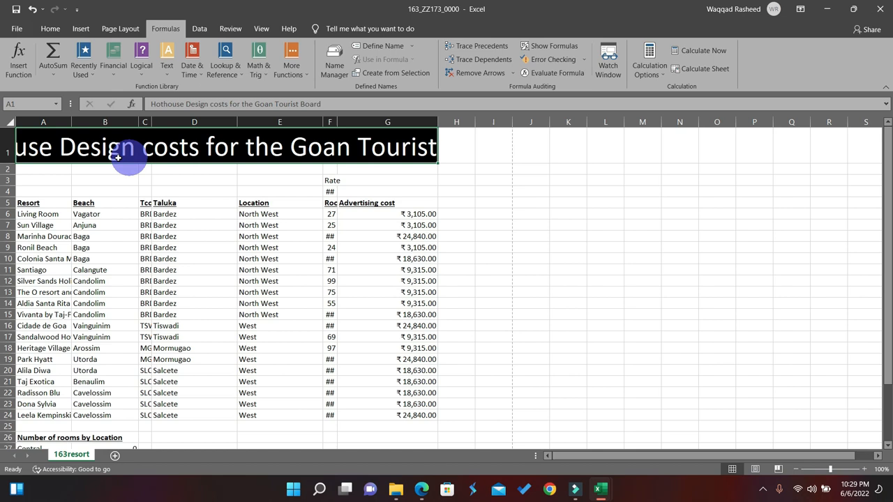
left_click(50, 28)
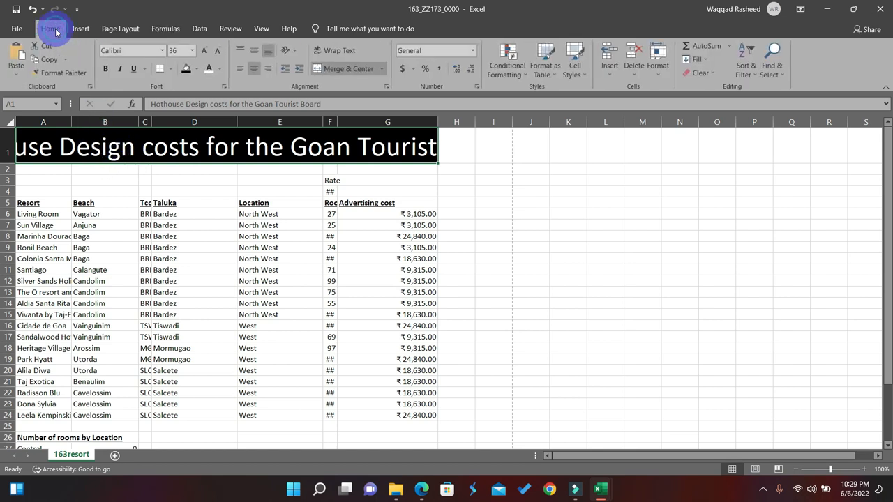
left_click(342, 52)
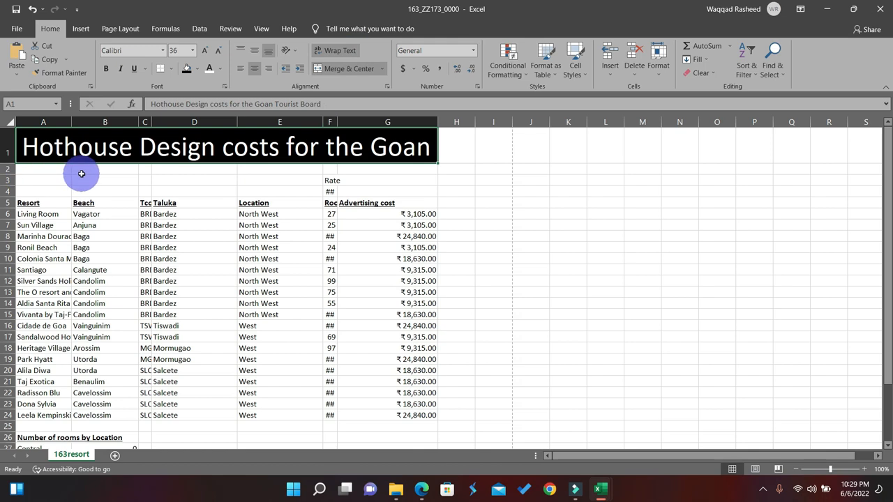
left_click_drag(10, 163, 10, 199)
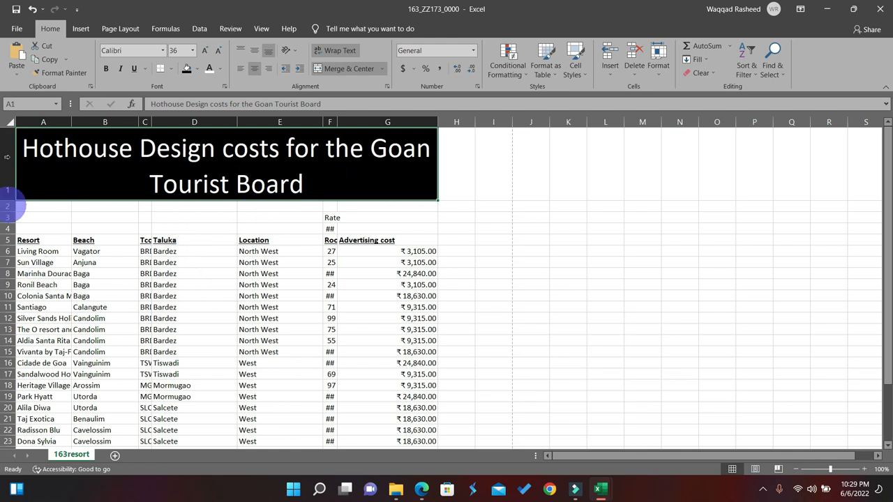
- Autofit the width of all columns to show every value in full, and switch back to the question paper in Edge
left_click(7, 120)
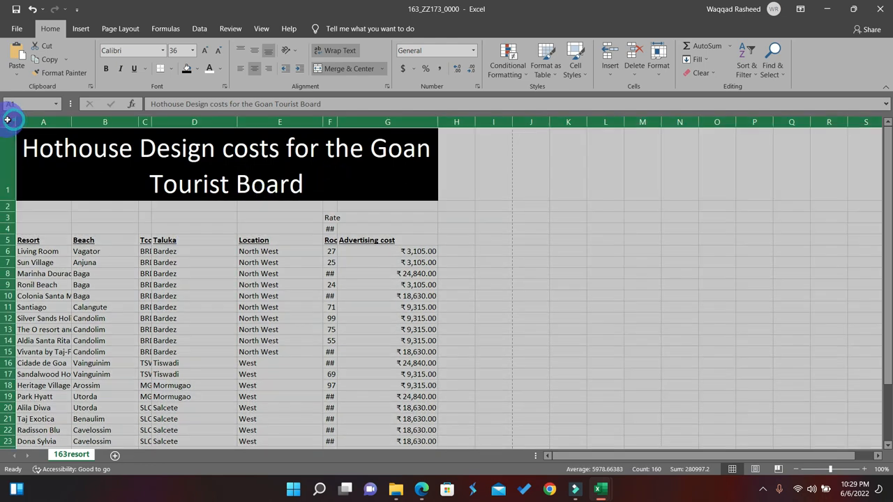
double_click(71, 122)
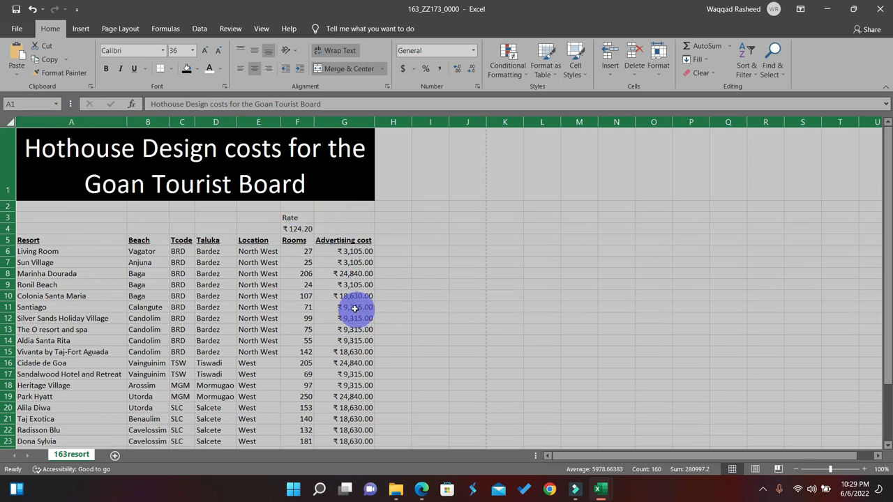
scroll(352, 307, "down", 5)
scroll(351, 307, "up", 2)
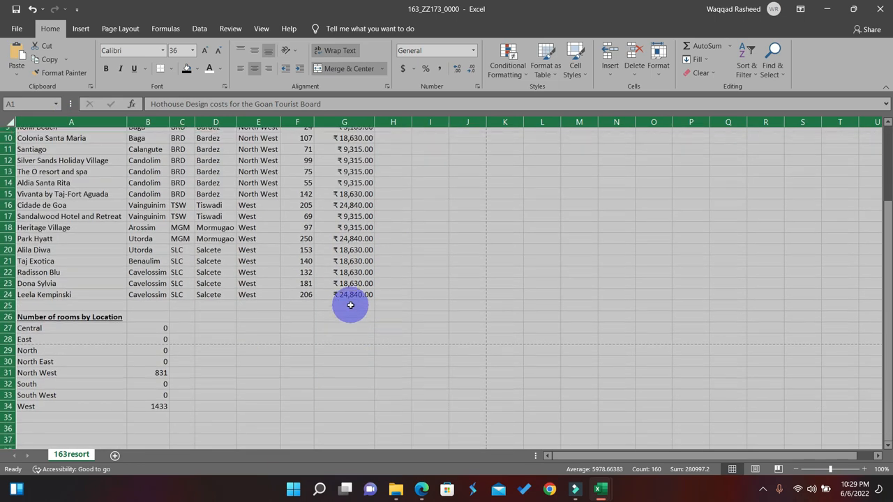
scroll(351, 306, "up", 3)
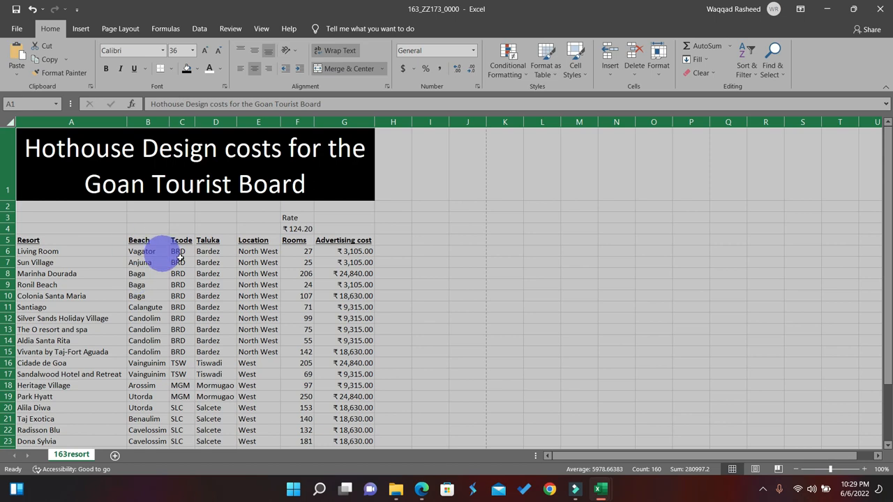
scroll(258, 269, "down", 1)
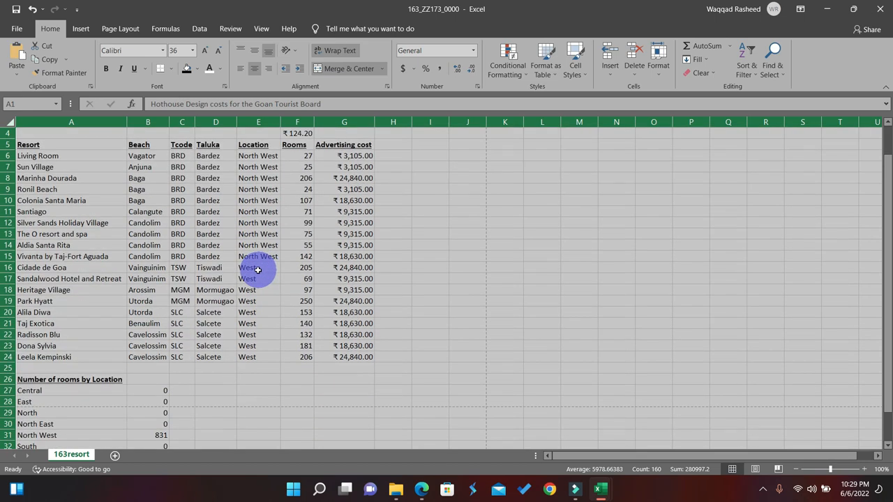
scroll(259, 269, "up", 1)
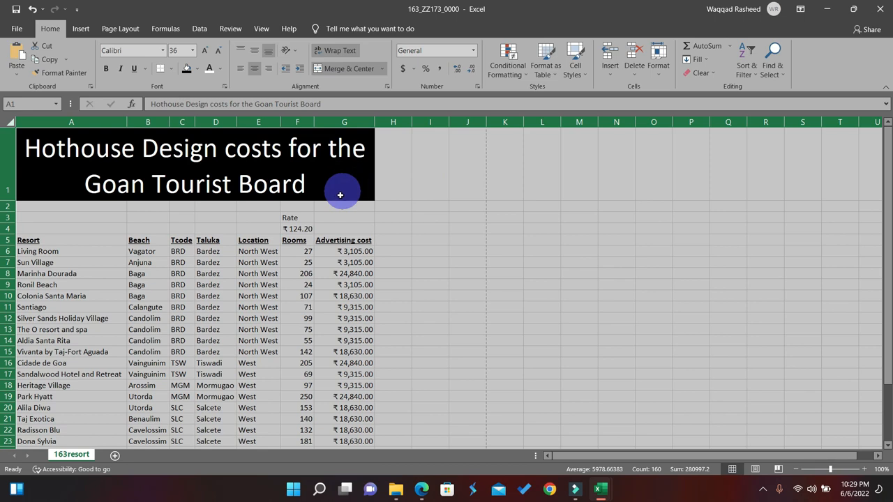
left_click(424, 489)
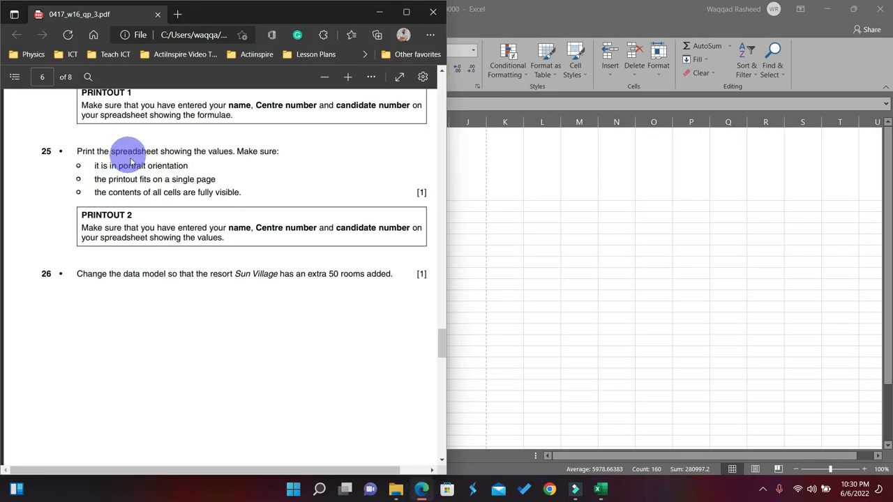
- Return from the question paper to Excel and set the 163resort sheet to portrait orientation
scroll(134, 164, "up", 1)
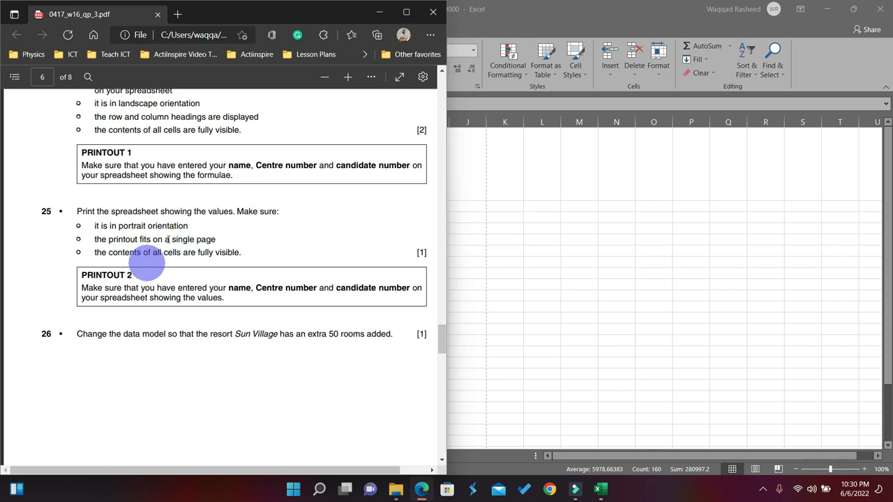
left_click(374, 13)
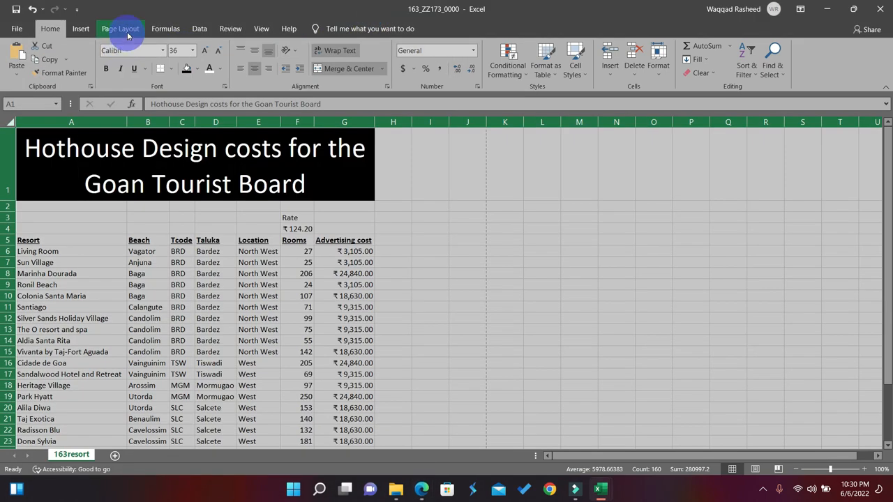
left_click(127, 31)
left_click(129, 70)
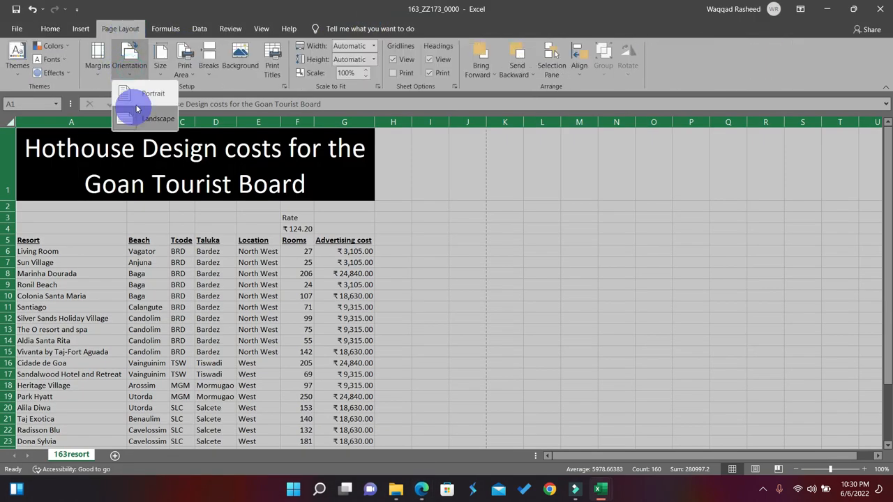
left_click(136, 101)
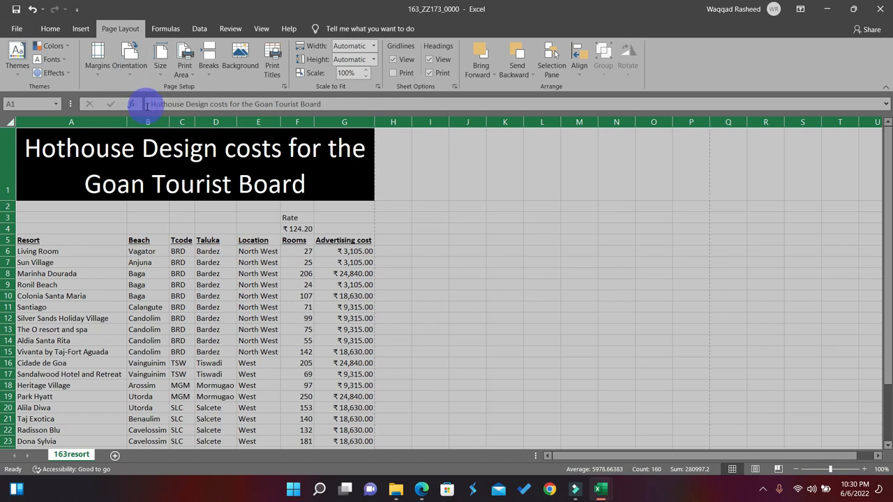
- Set the print scaling to Fit Sheet on One Page and return to the worksheet
key("ctrl+p")
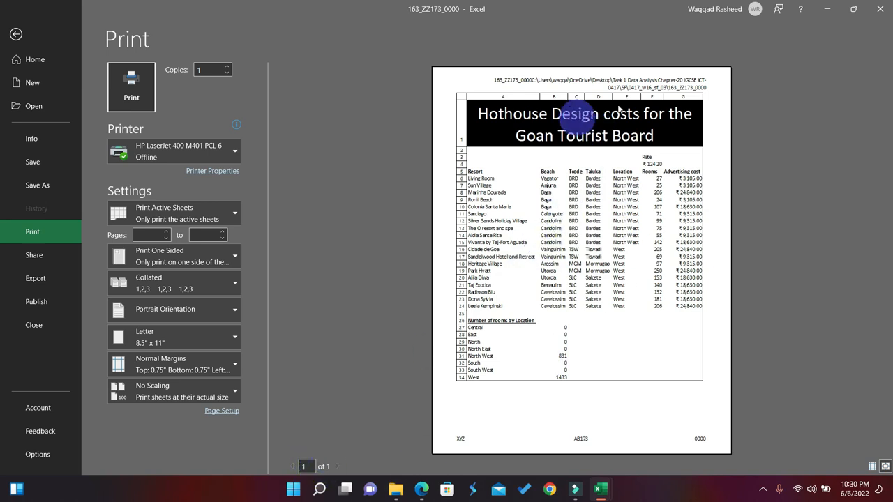
left_click(168, 396)
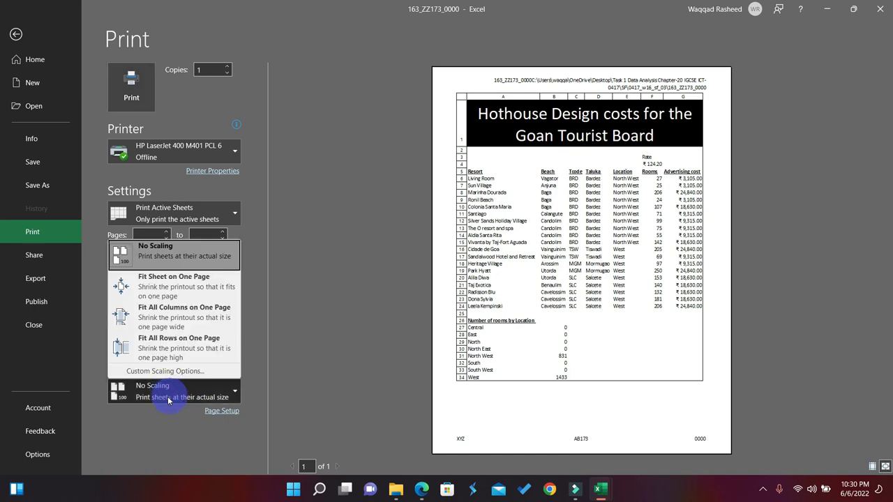
left_click(159, 286)
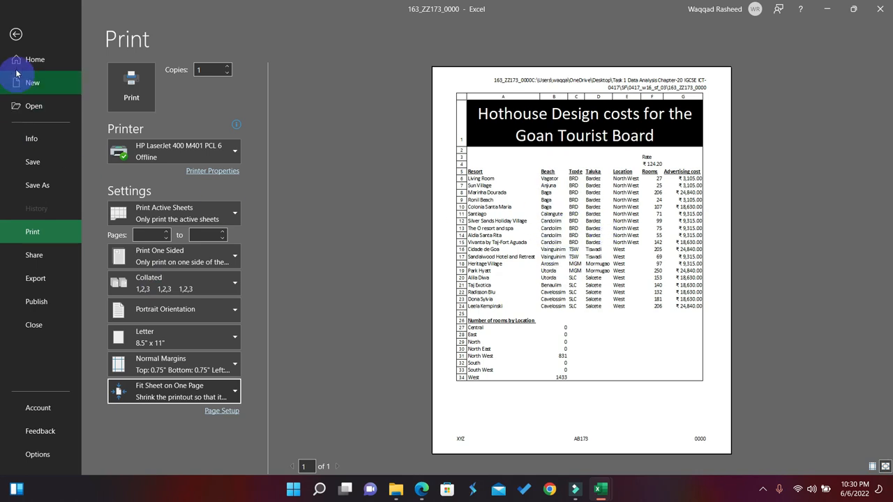
left_click(16, 35)
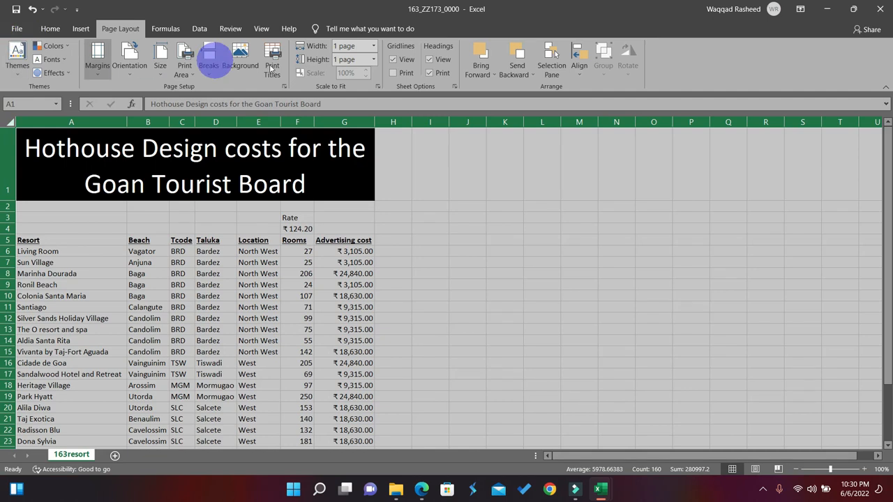
- Switch to the question paper in Edge, read step 26 about the Sun Village rooms and return to Excel
left_click(421, 490)
scroll(275, 351, "down", 1)
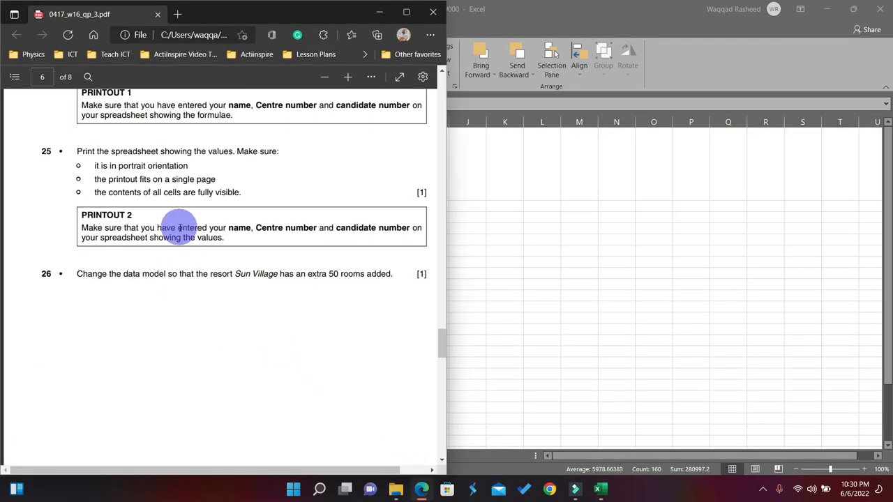
scroll(196, 258, "down", 1)
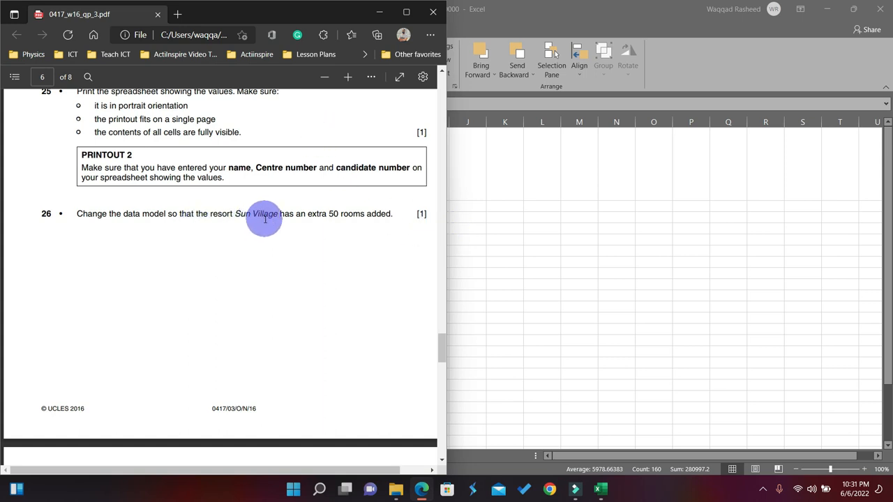
left_click(379, 12)
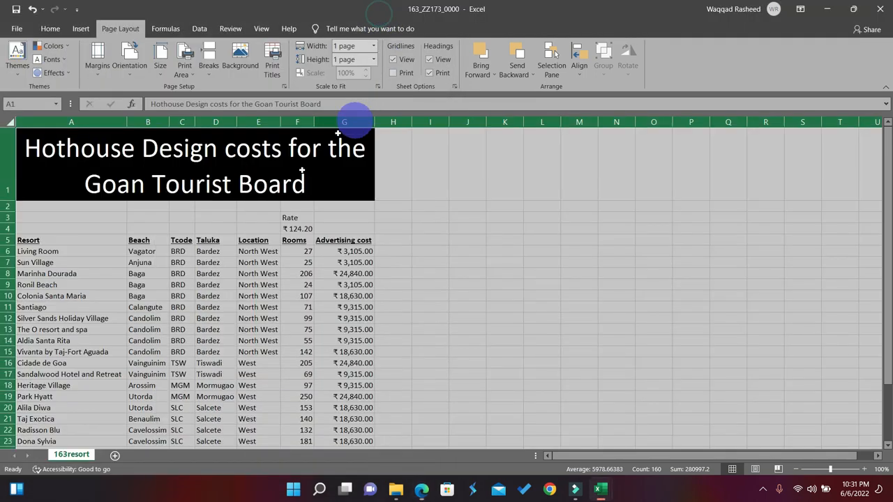
- Set the number of rooms for Sun Village in F7 to 75 and check the recalculated advertising costs and rooms by location
left_click(229, 236)
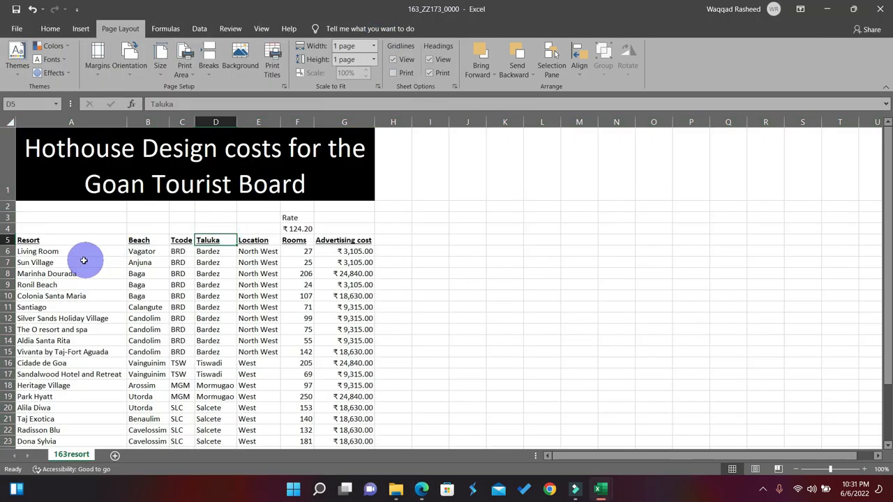
left_click(4, 262)
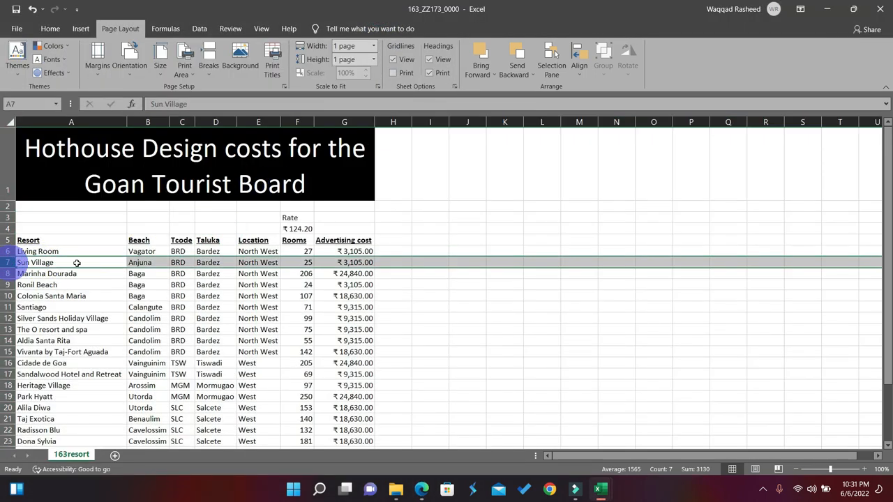
left_click(300, 263)
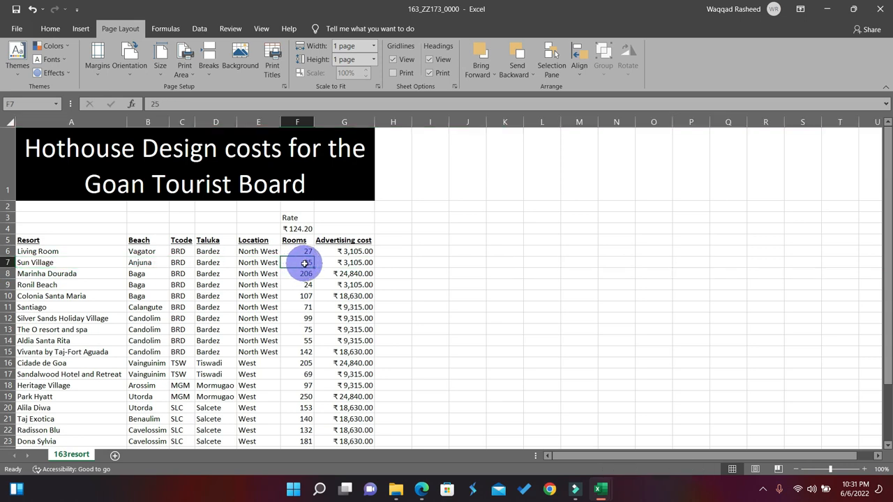
double_click(305, 262)
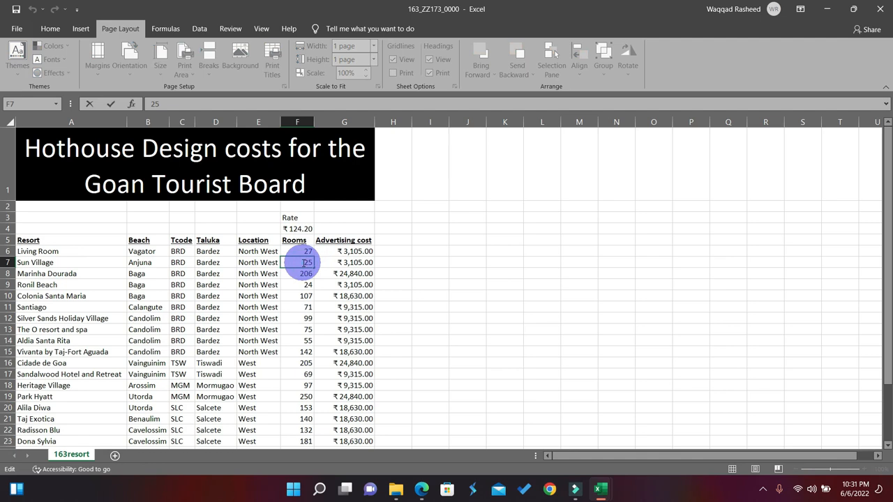
double_click(306, 262)
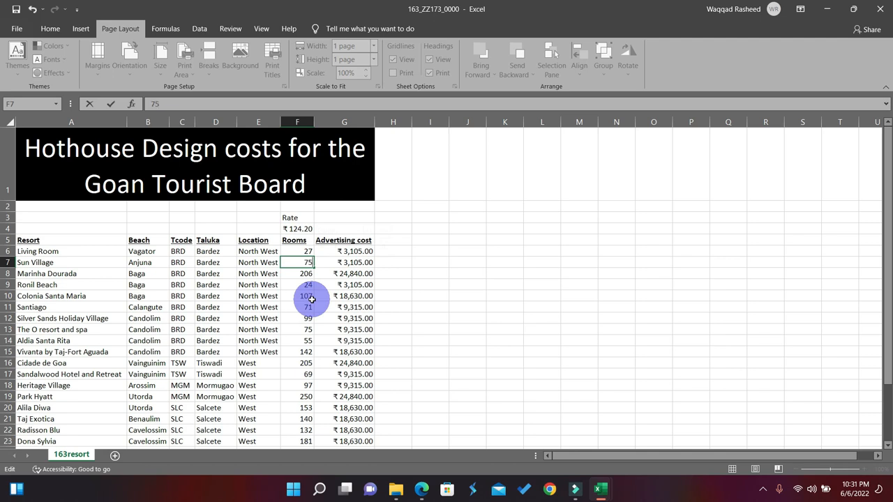
left_click(348, 317)
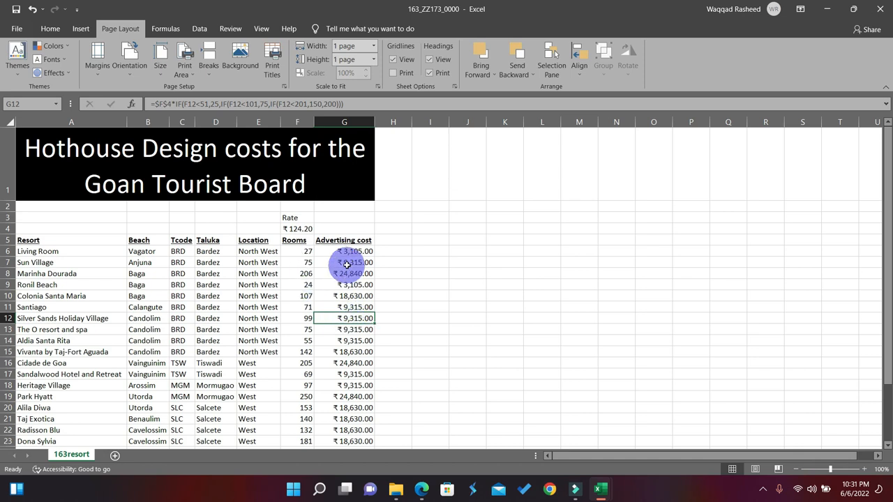
scroll(346, 262, "down", 3)
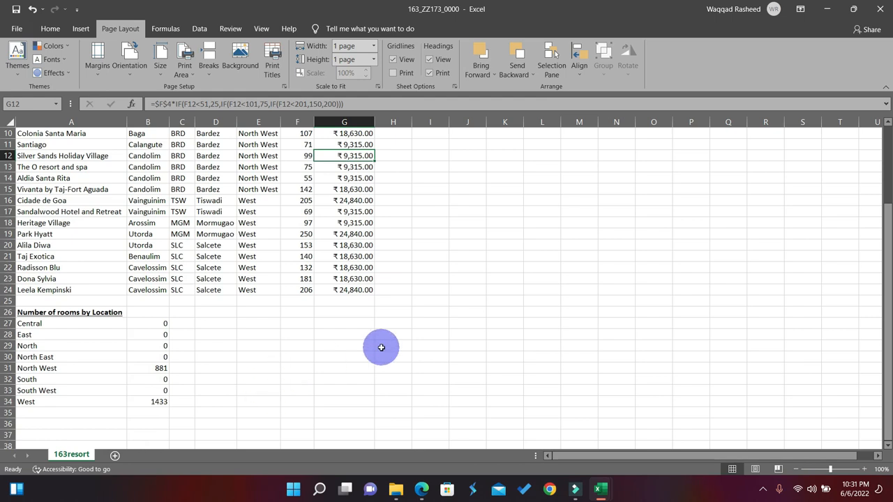
scroll(380, 346, "up", 3)
scroll(381, 346, "up", 1)
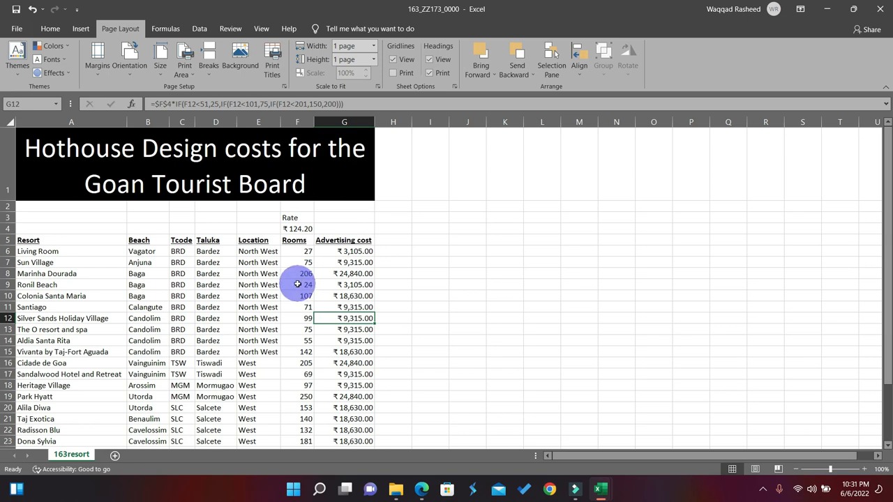
- Read the step 27 print requirements in the question paper in Edge, then check the spreadsheet's print preview in Excel against them
left_click(422, 489)
scroll(367, 331, "down", 5)
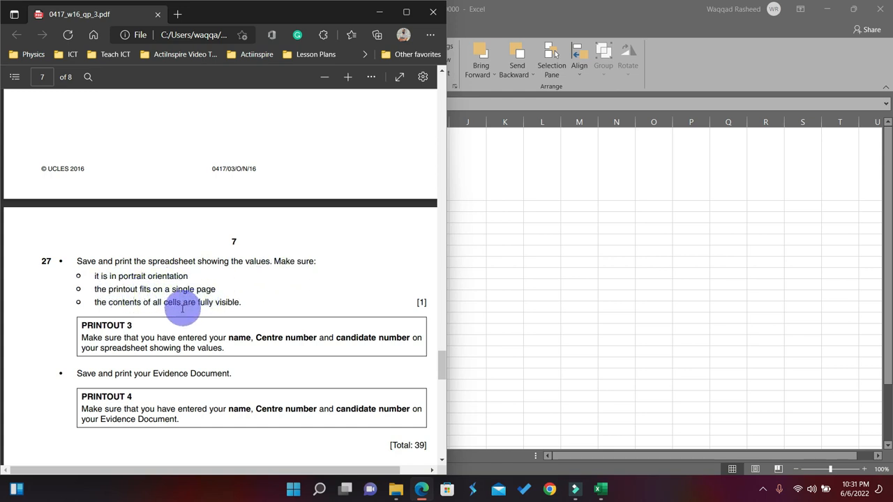
left_click(376, 17)
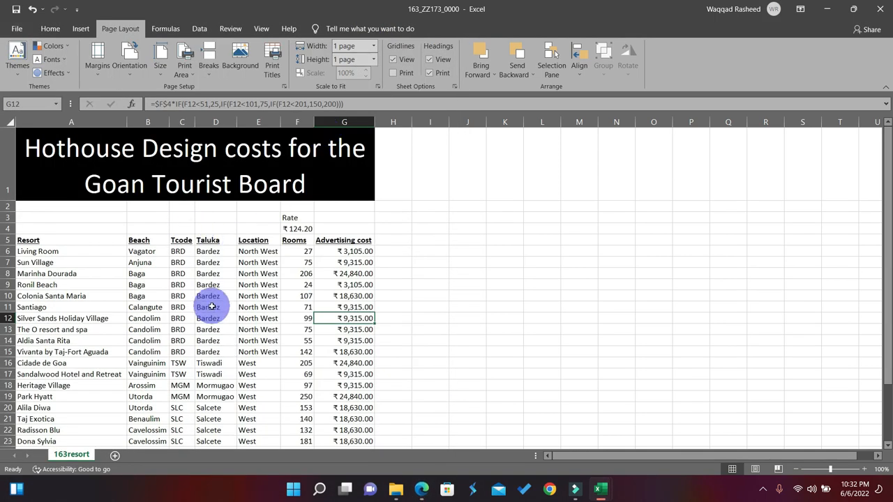
key("ctrl+p")
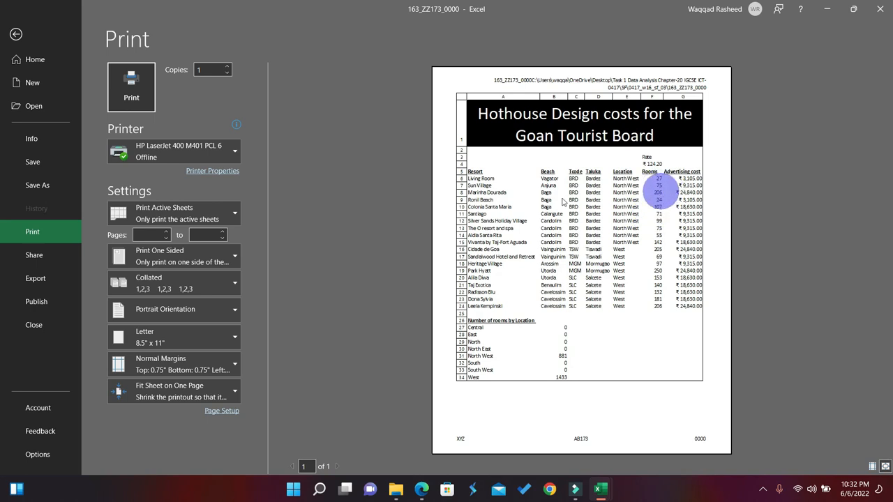
left_click(16, 35)
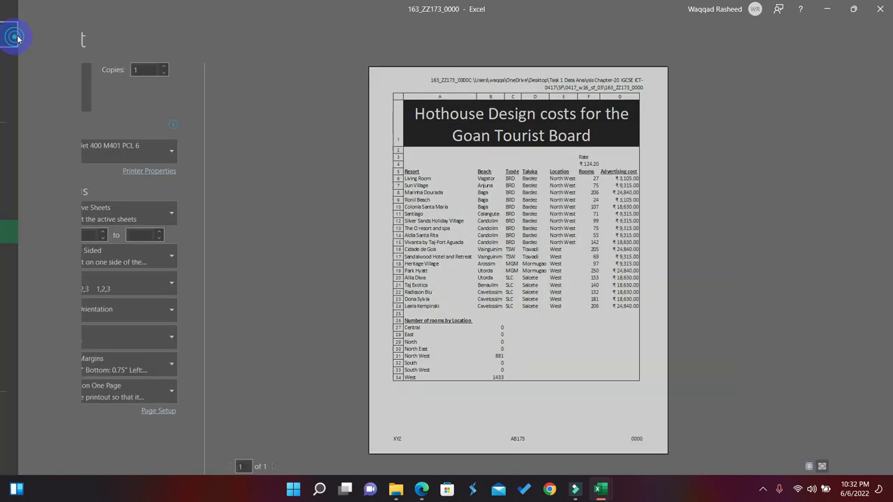
- Review the resort data and the number of rooms by location on the sheet, and recheck the single-page print preview
scroll(436, 243, "down", 2)
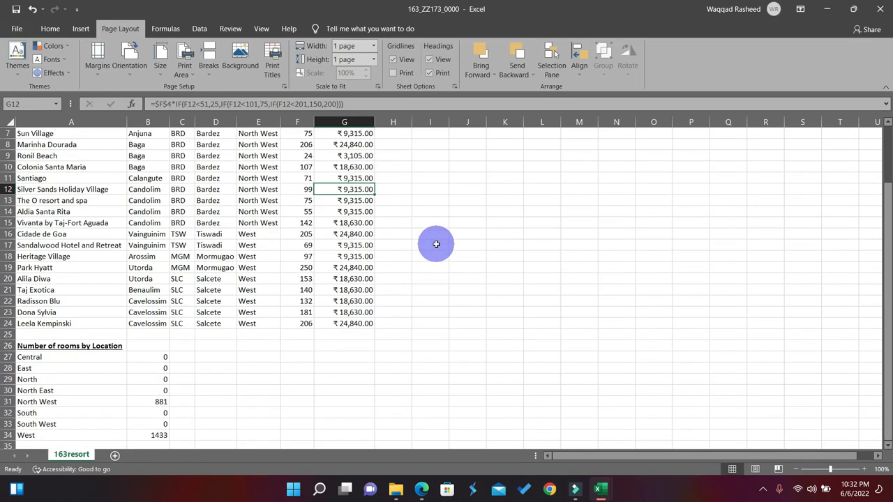
scroll(436, 243, "up", 3)
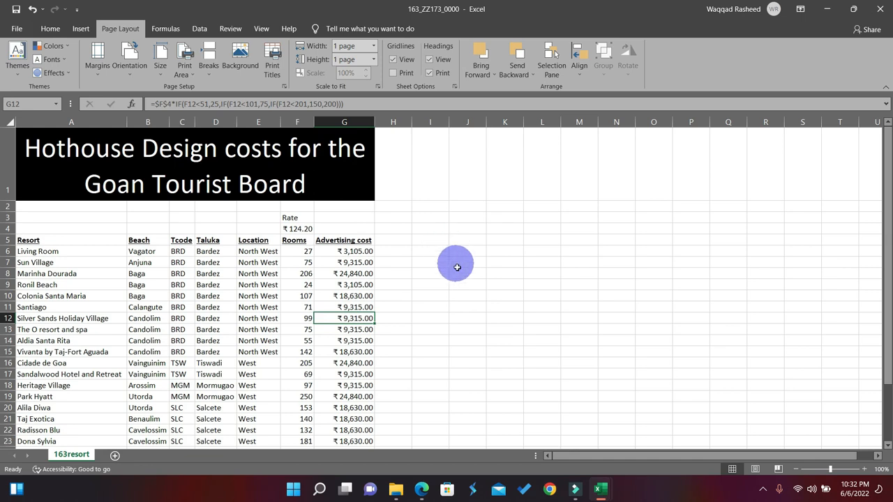
left_click_drag(574, 455, 573, 454)
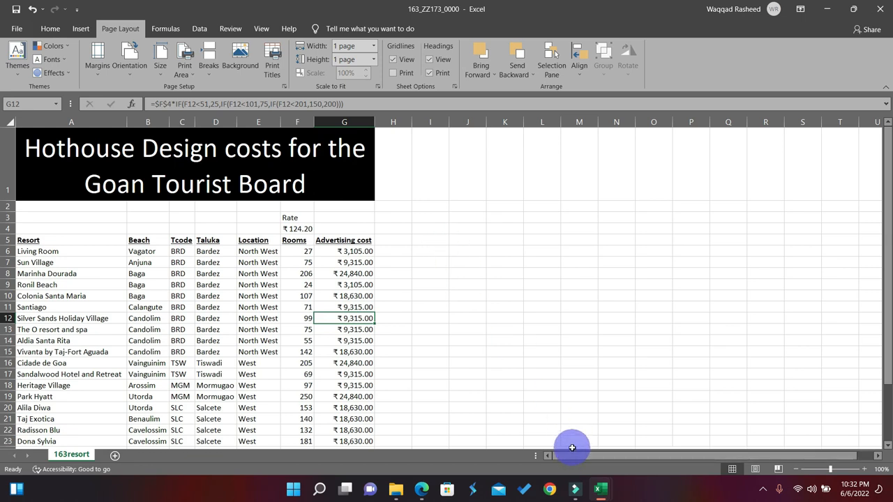
scroll(222, 259, "down", 4)
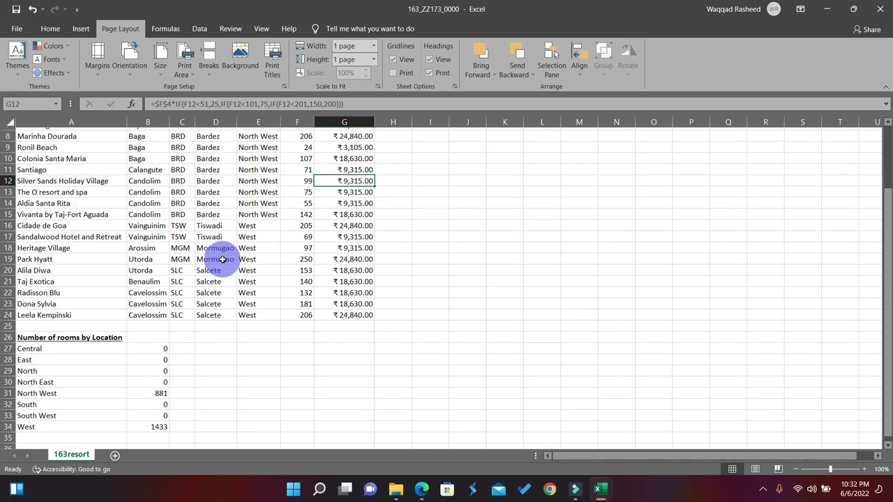
scroll(221, 259, "up", 4)
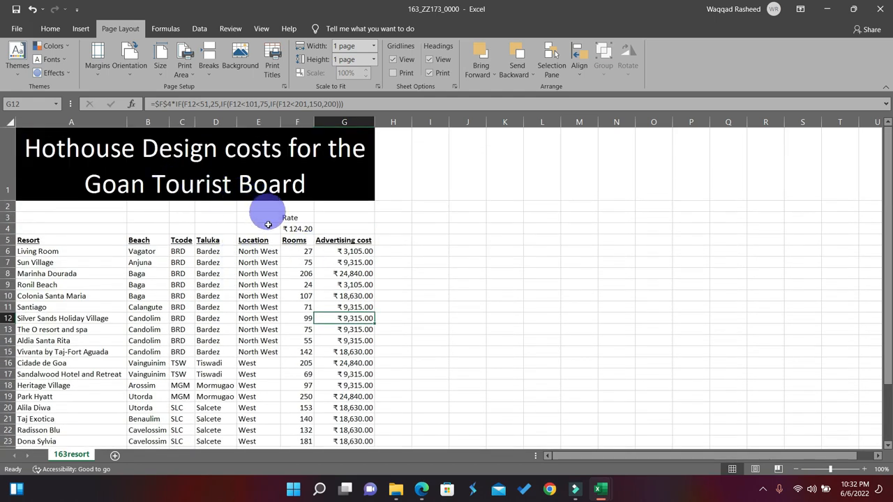
scroll(257, 245, "down", 2)
scroll(251, 240, "up", 2)
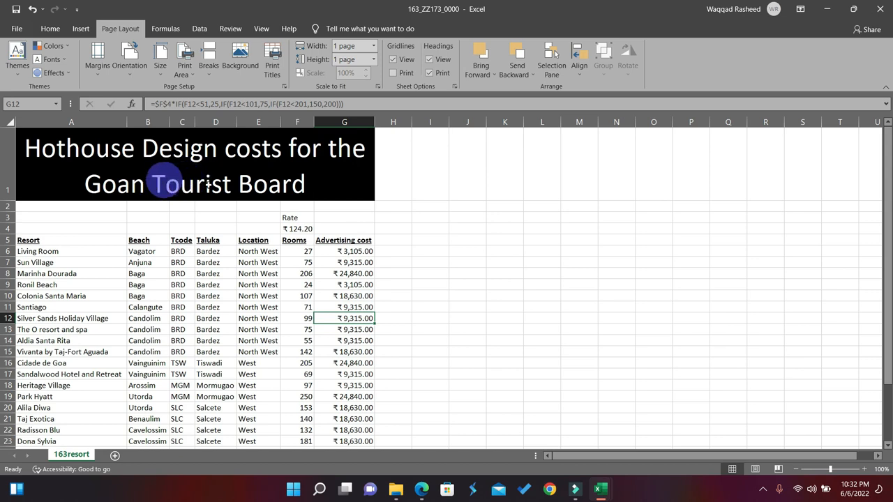
scroll(291, 194, "down", 4)
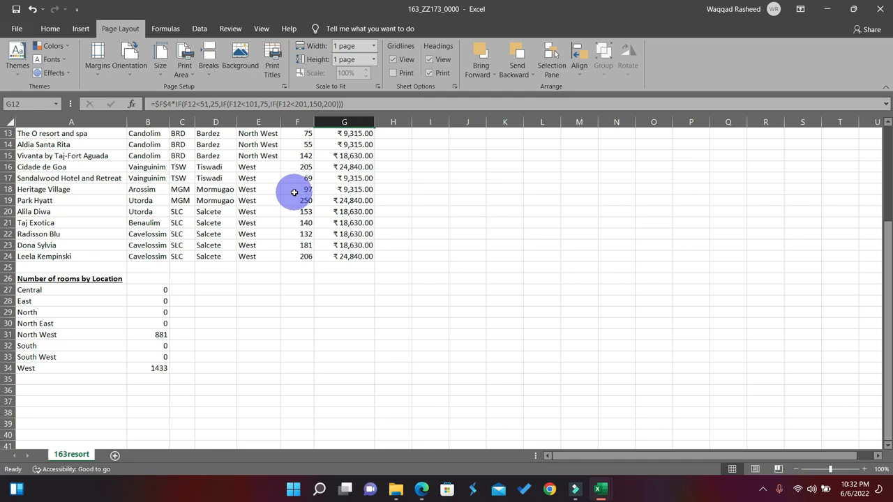
key("ctrl+p")
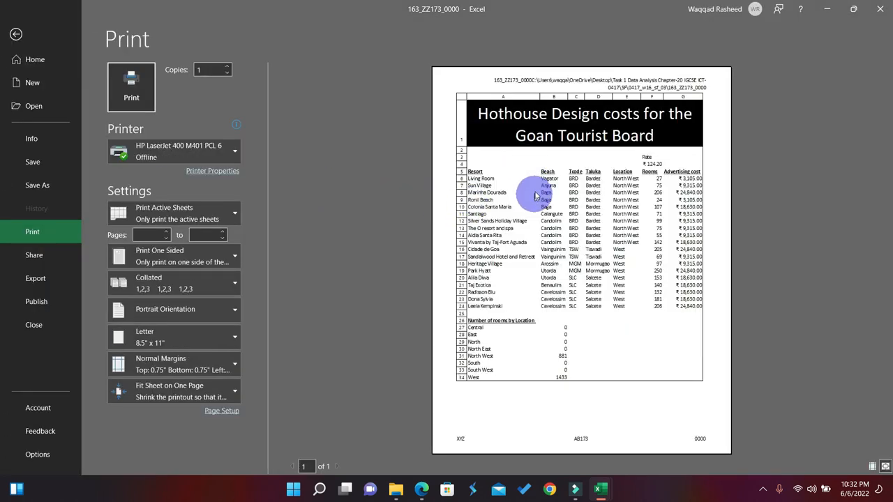
left_click(14, 36)
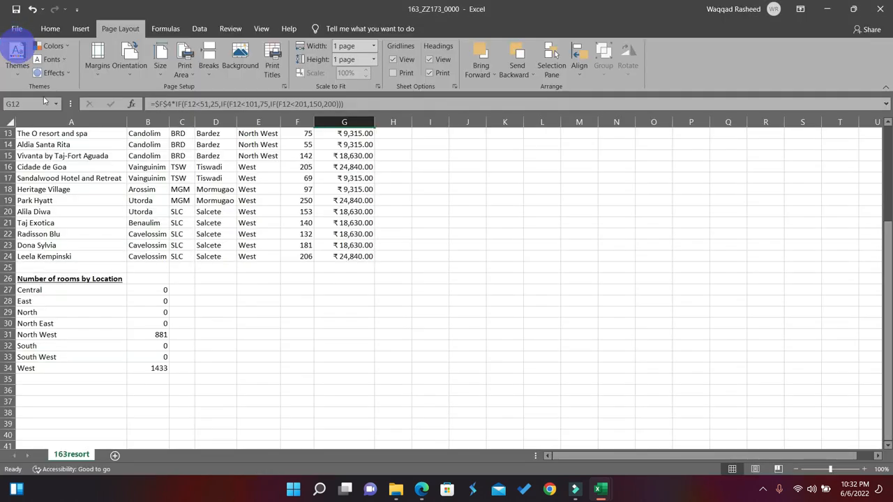